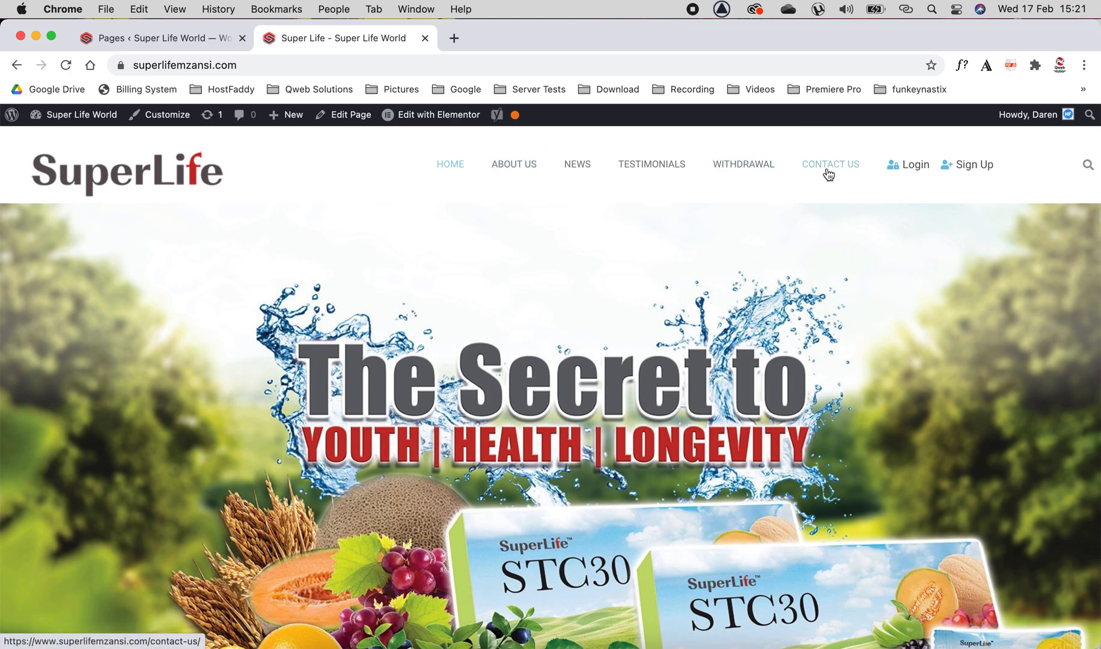
Open the site's News page and then the SuperLife Car Sponsorship Campaign post.
left_click(576, 168)
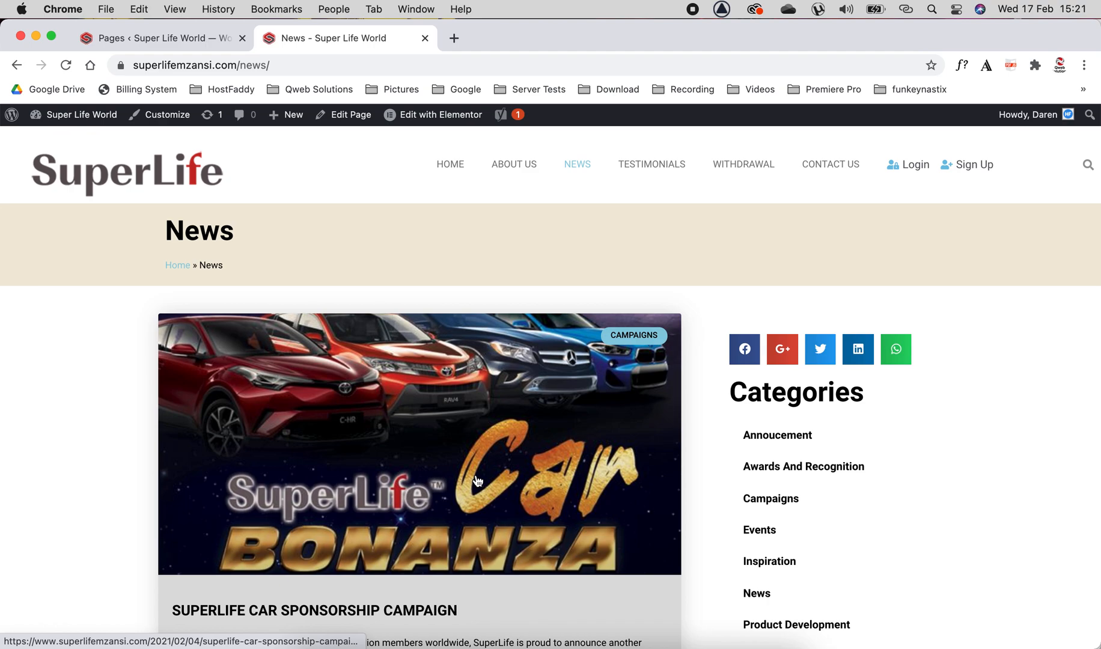
scroll(477, 480, "down", 3)
left_click(430, 414)
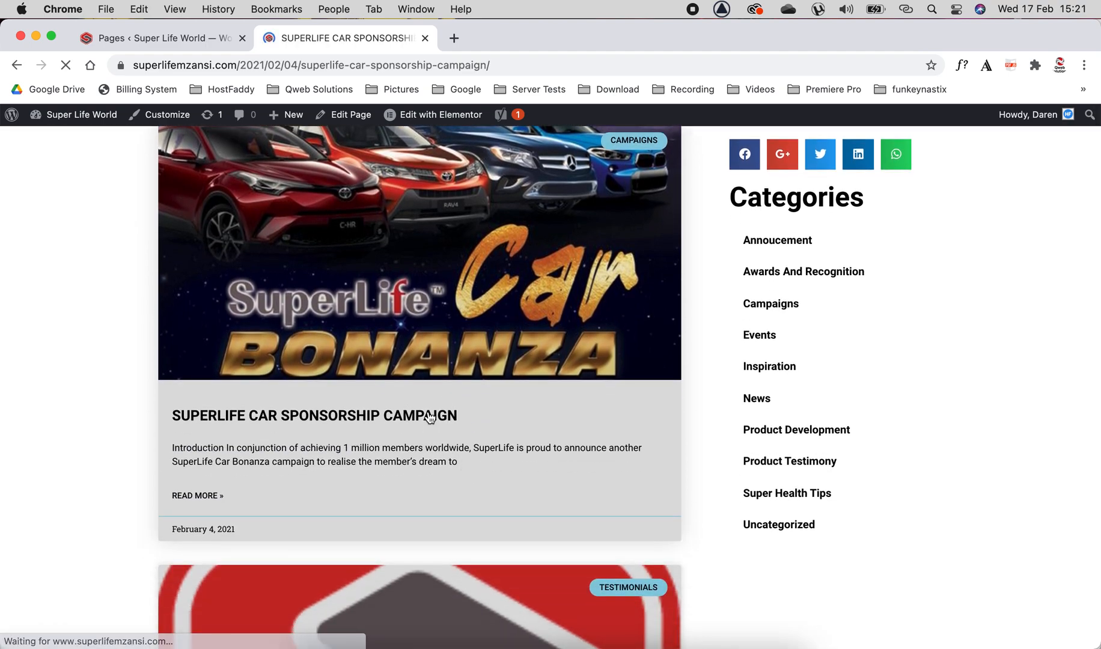
Scroll through the campaign post to examine its content and sidebar.
scroll(324, 545, "down", 20)
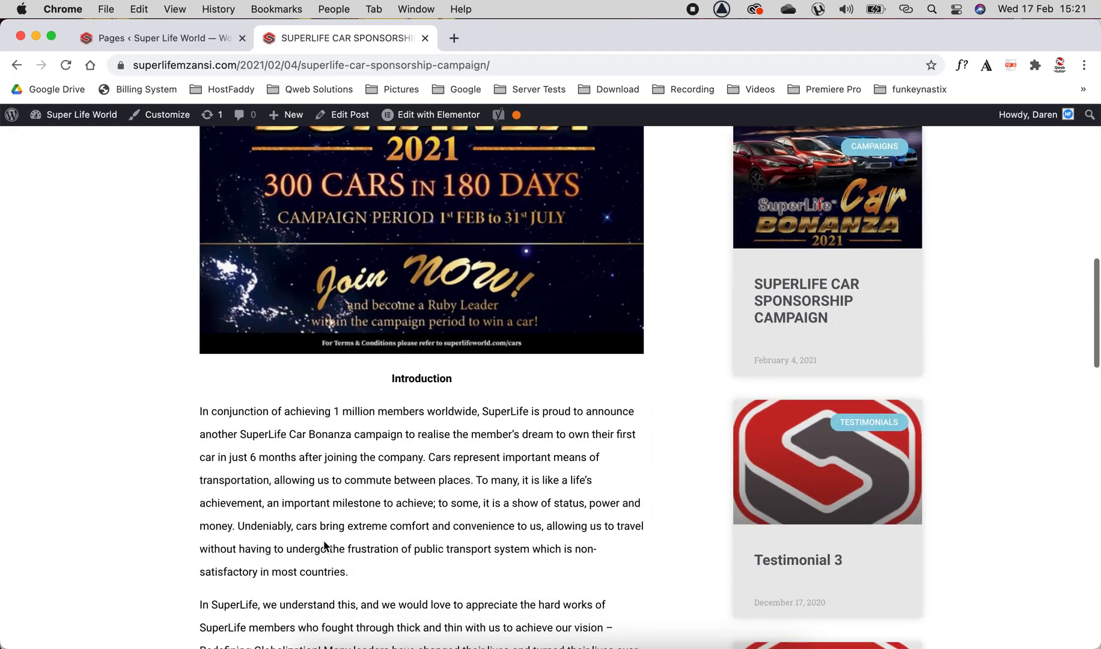
scroll(324, 541, "down", 7)
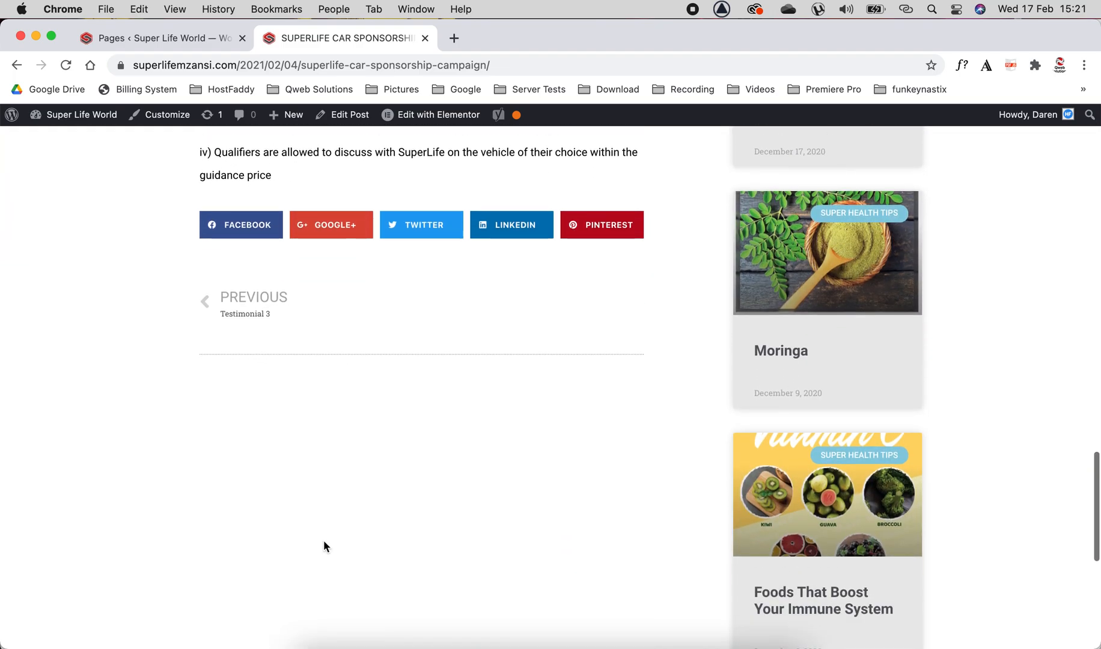
scroll(323, 540, "up", 7)
scroll(323, 540, "up", 10)
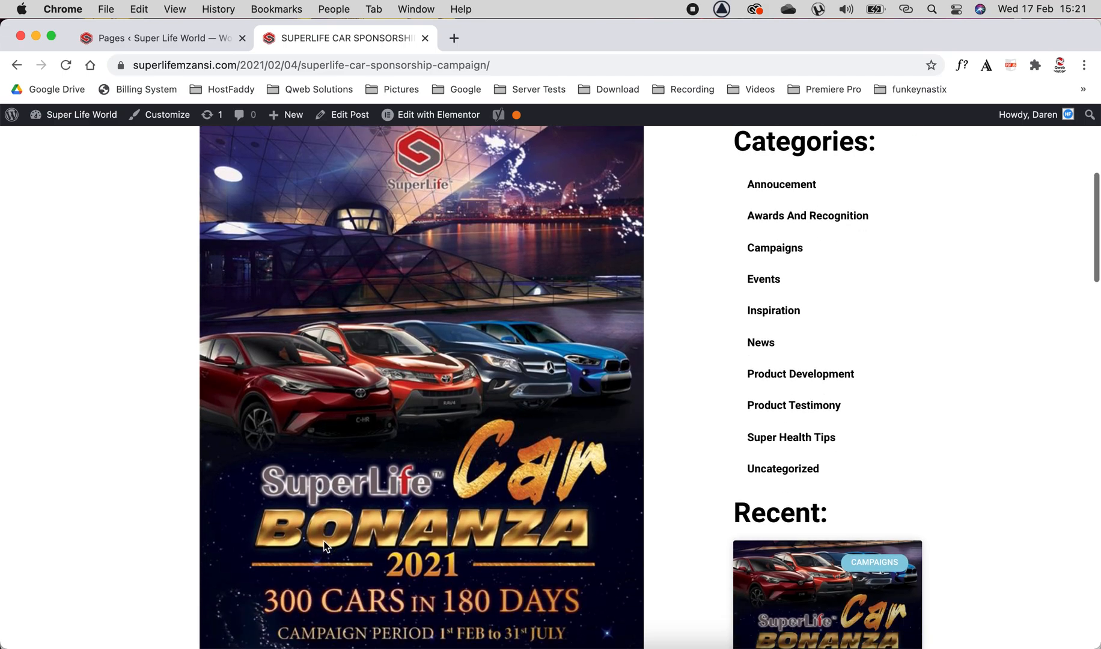
scroll(323, 541, "down", 8)
scroll(324, 541, "up", 8)
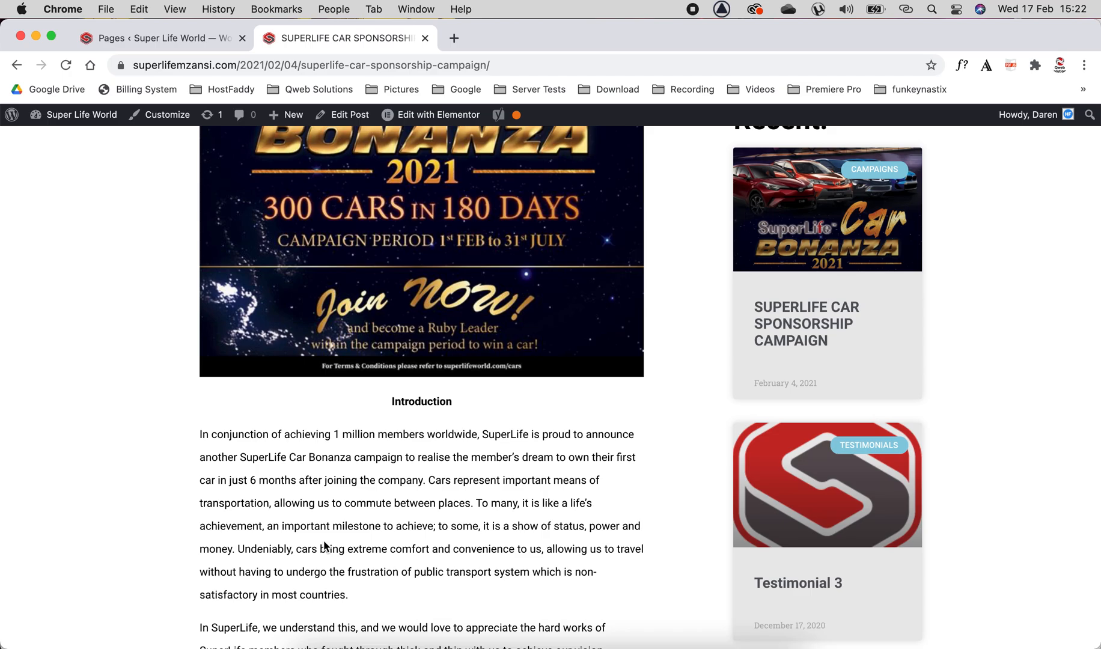
scroll(324, 543, "up", 15)
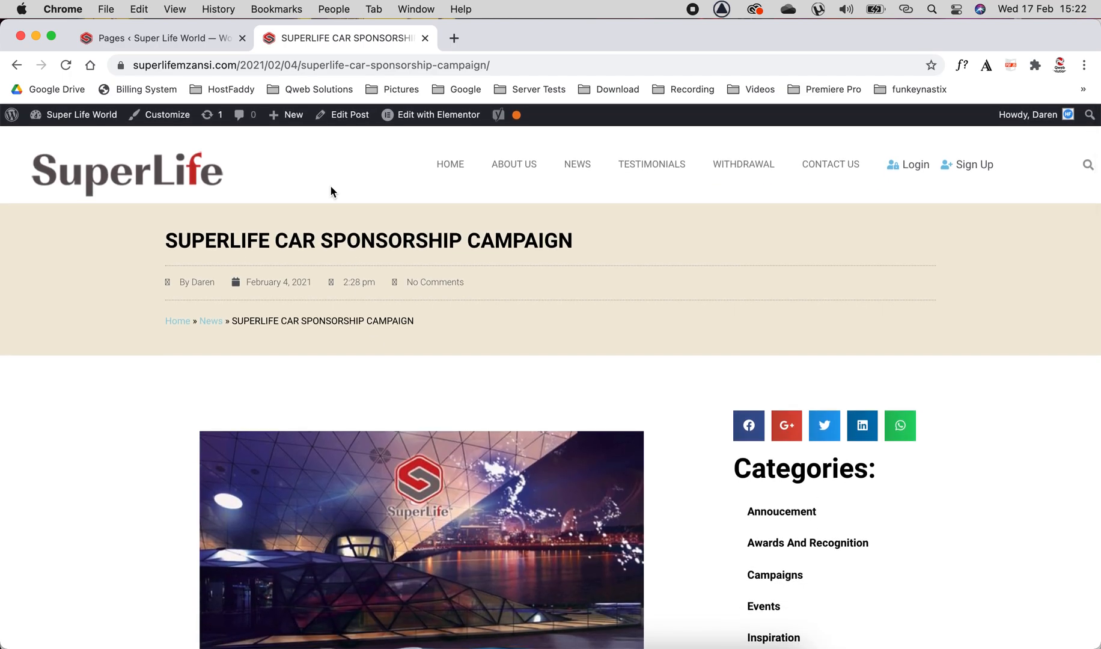
Open the post Categories page in the WordPress admin.
left_click(194, 38)
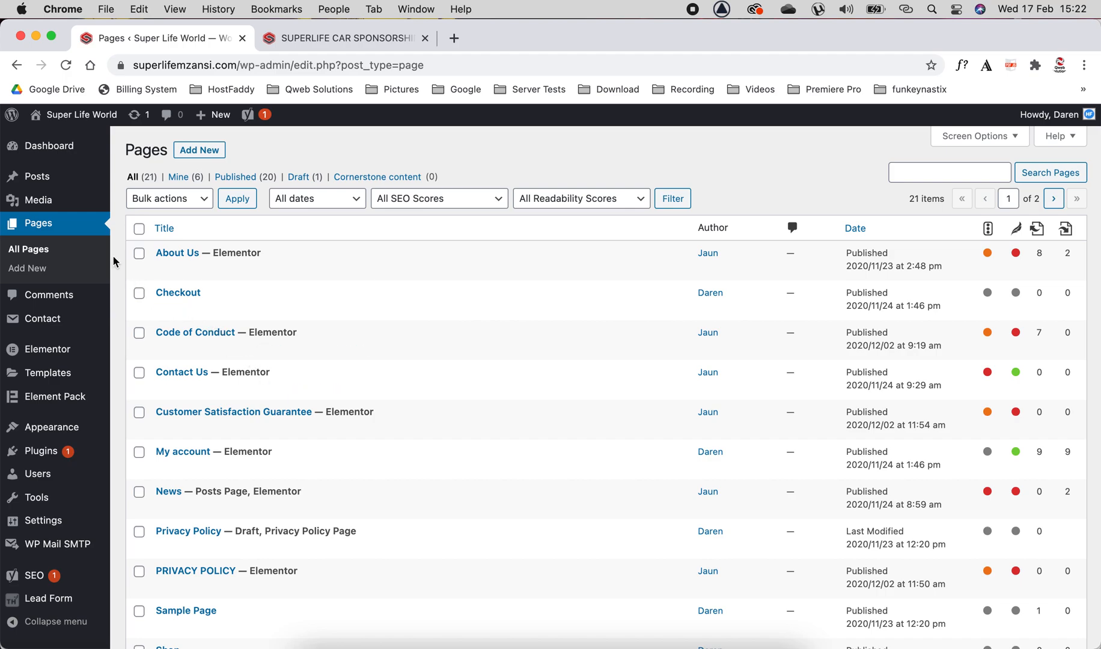
mouse_move(47, 179)
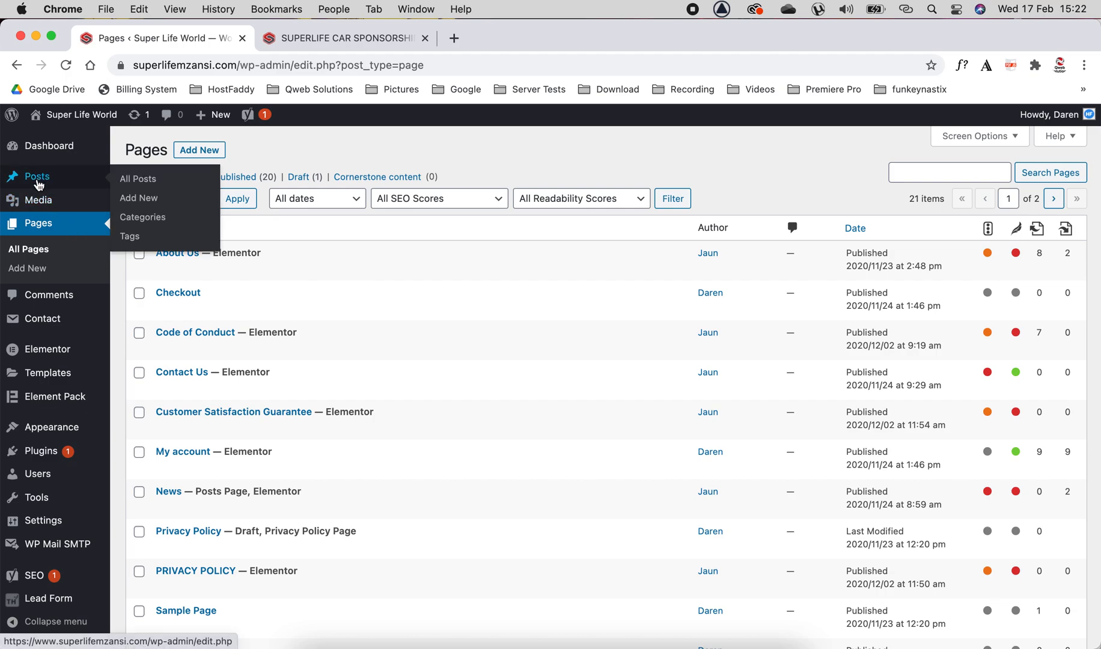
left_click(143, 217)
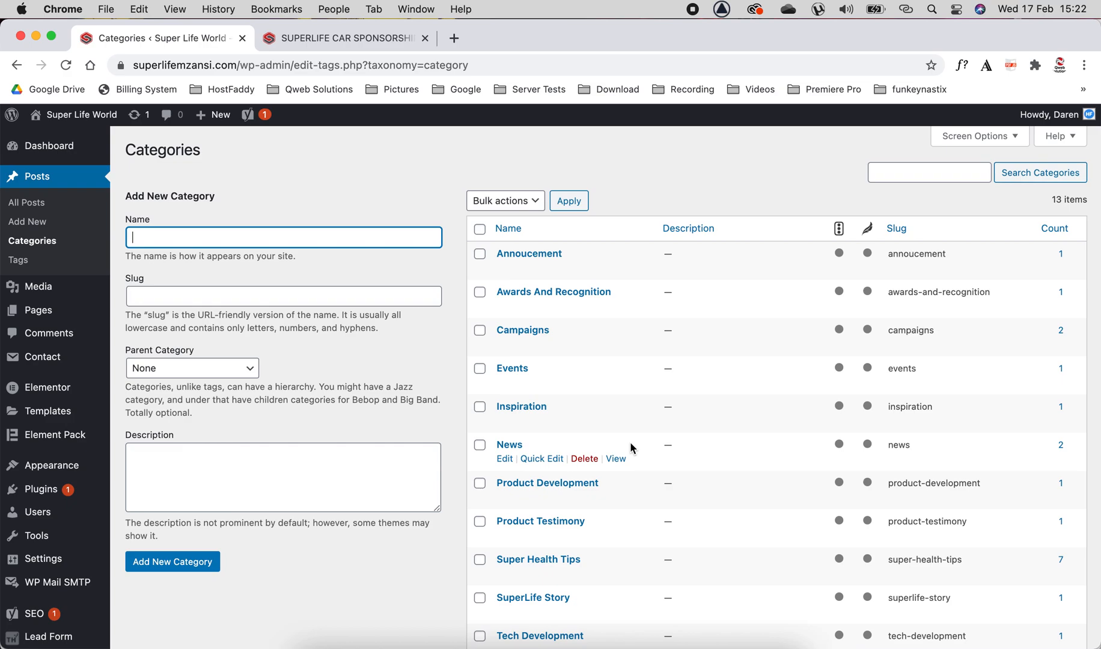
Examine the categories and recent posts listed in the live post's sidebar.
left_click(386, 47)
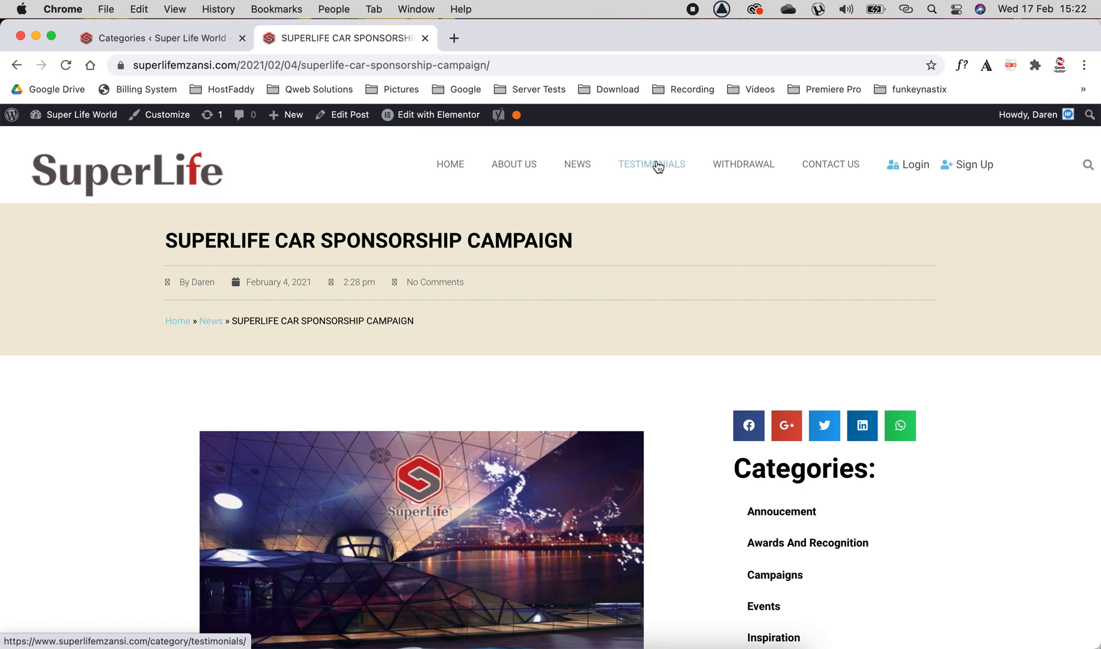
scroll(690, 399, "down", 5)
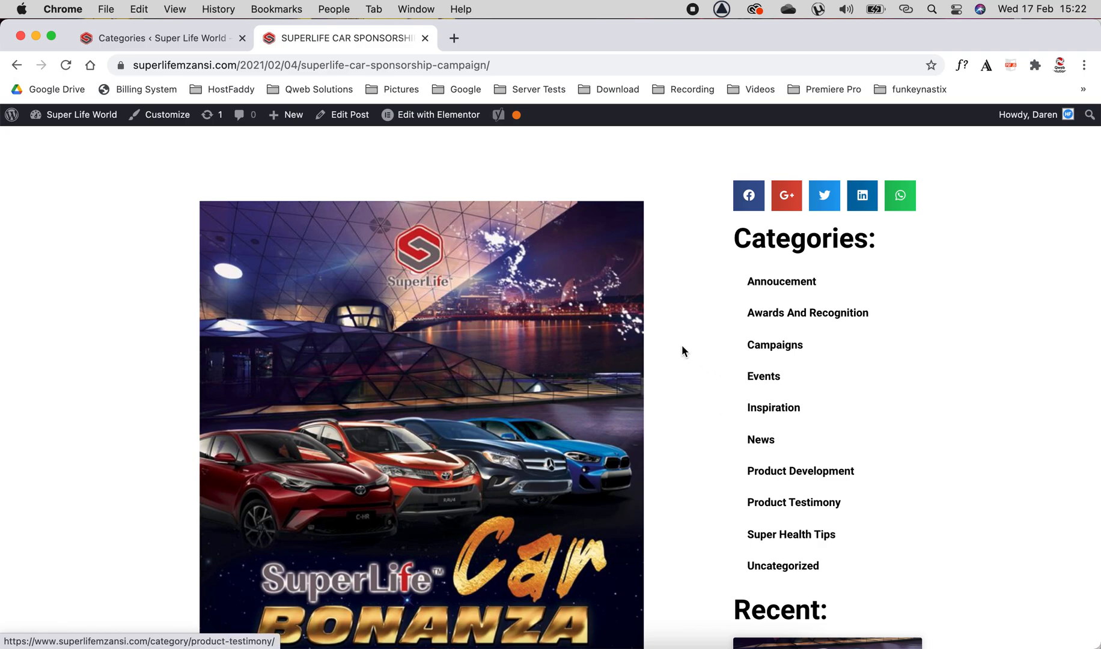
scroll(682, 347, "down", 5)
scroll(682, 350, "down", 3)
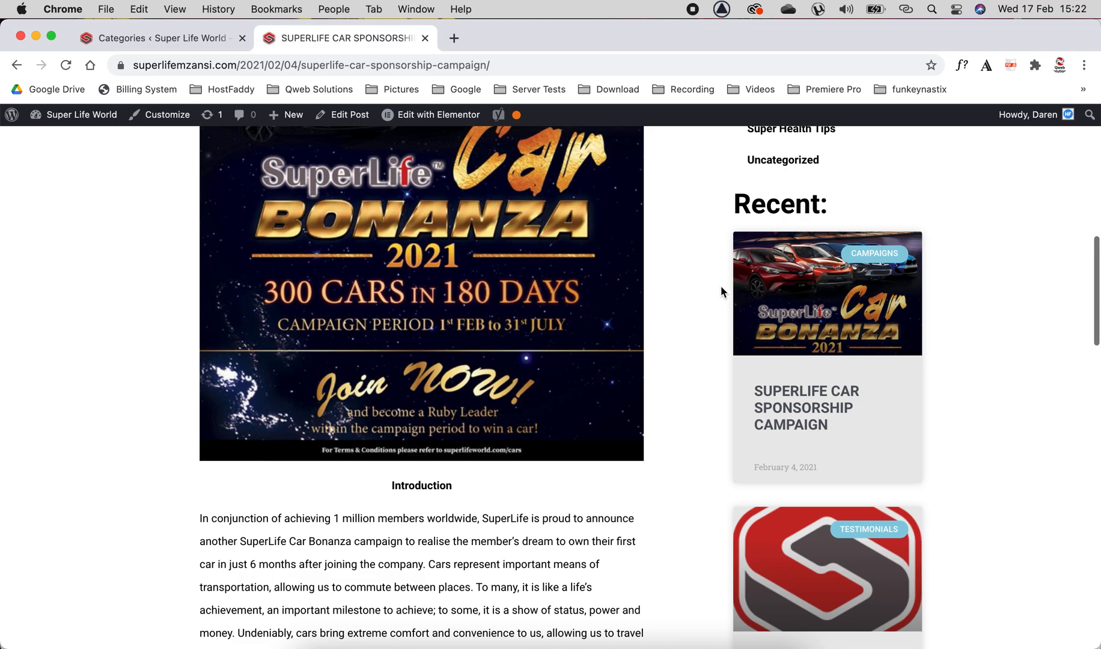
scroll(804, 458, "down", 12)
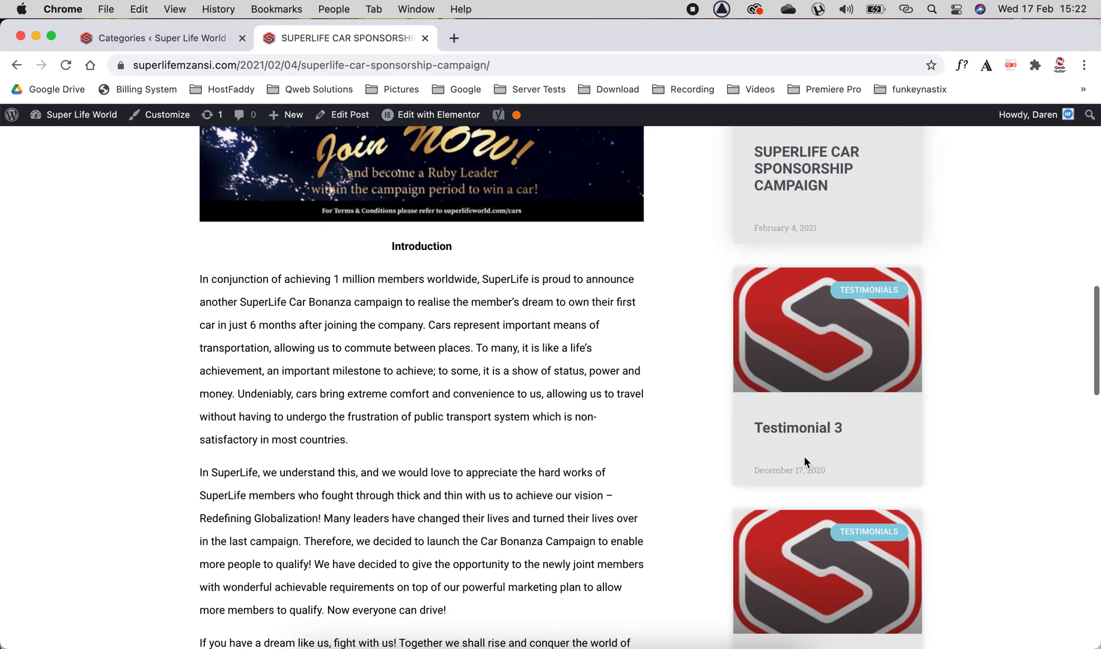
scroll(806, 462, "down", 8)
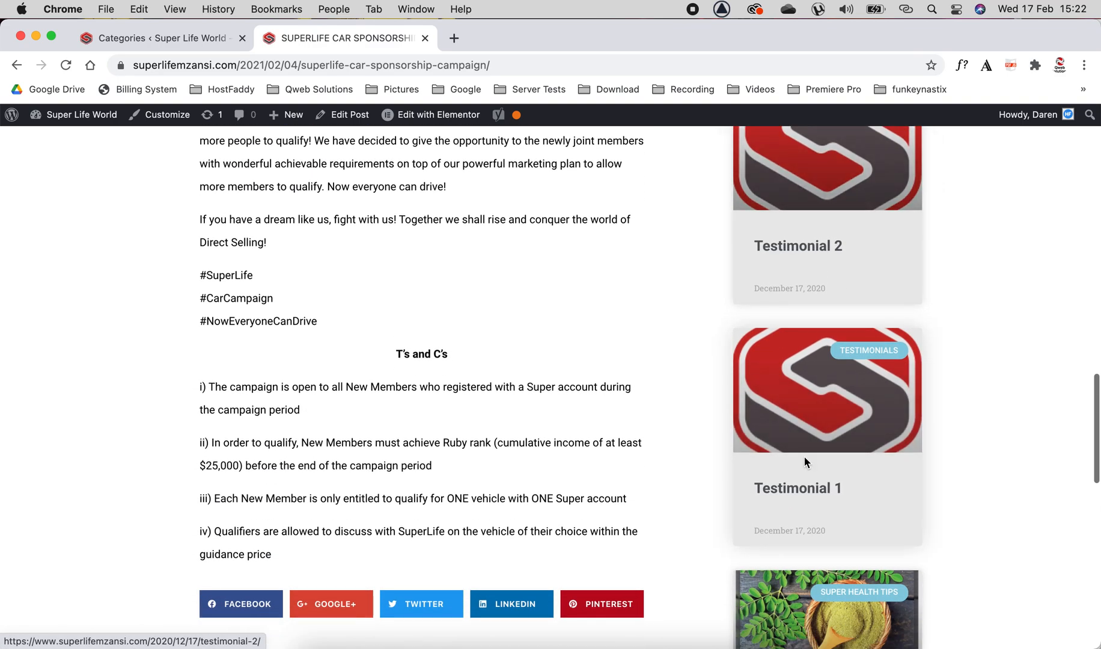
scroll(806, 462, "up", 20)
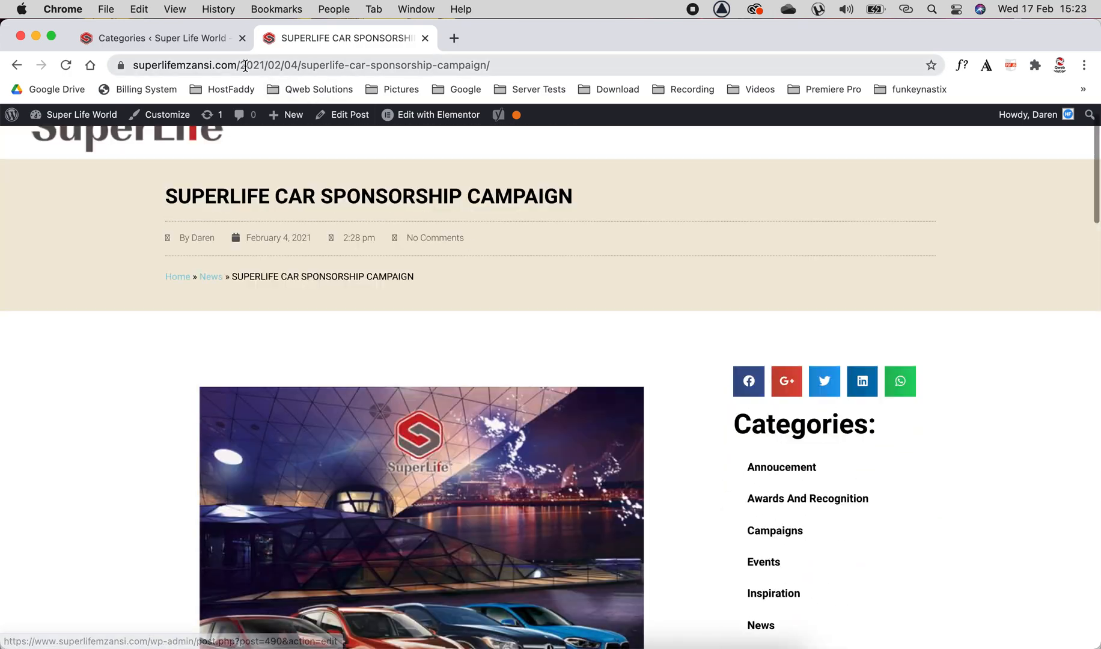
Add a new post category named Test with no parent category.
left_click(158, 38)
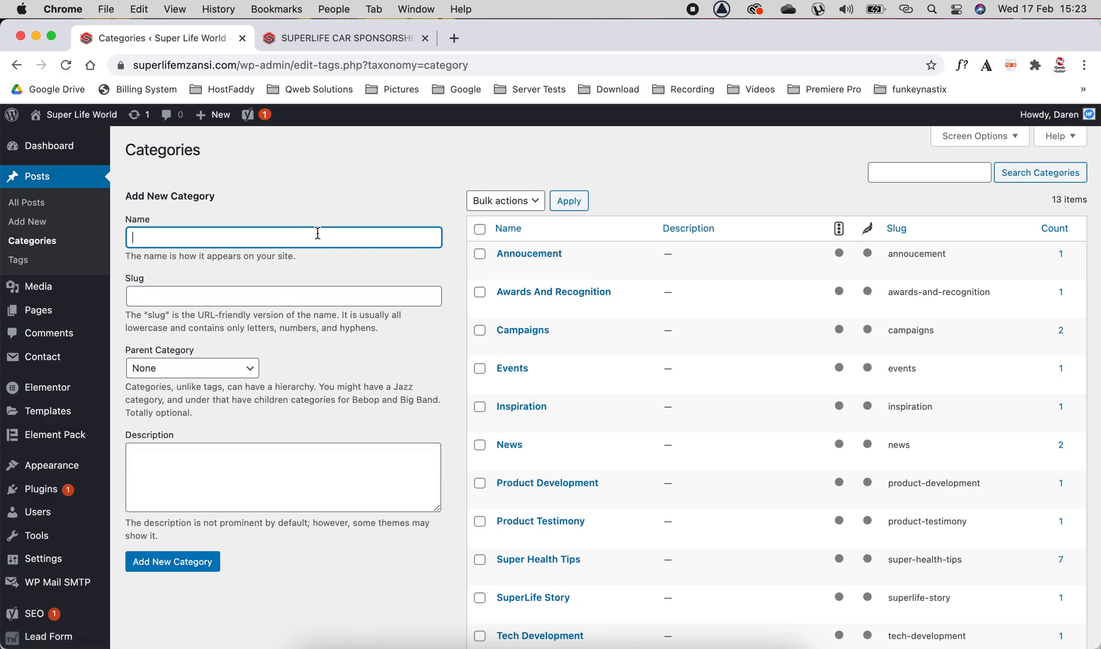
type("t")
key("Tab")
key("Tab")
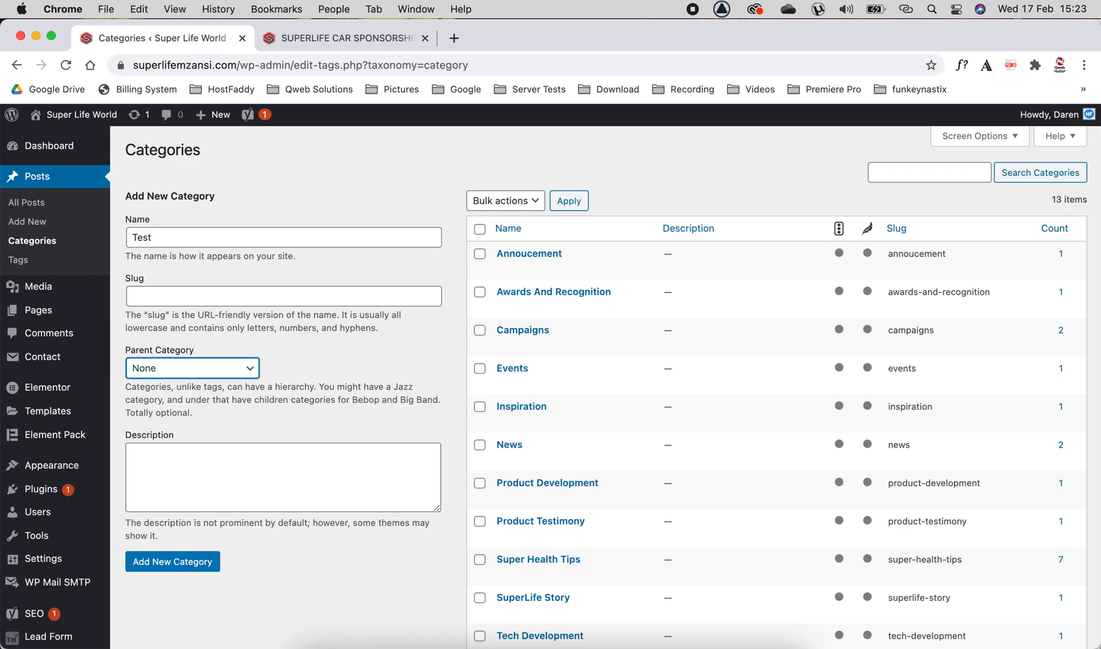
left_click(184, 372)
left_click(181, 388)
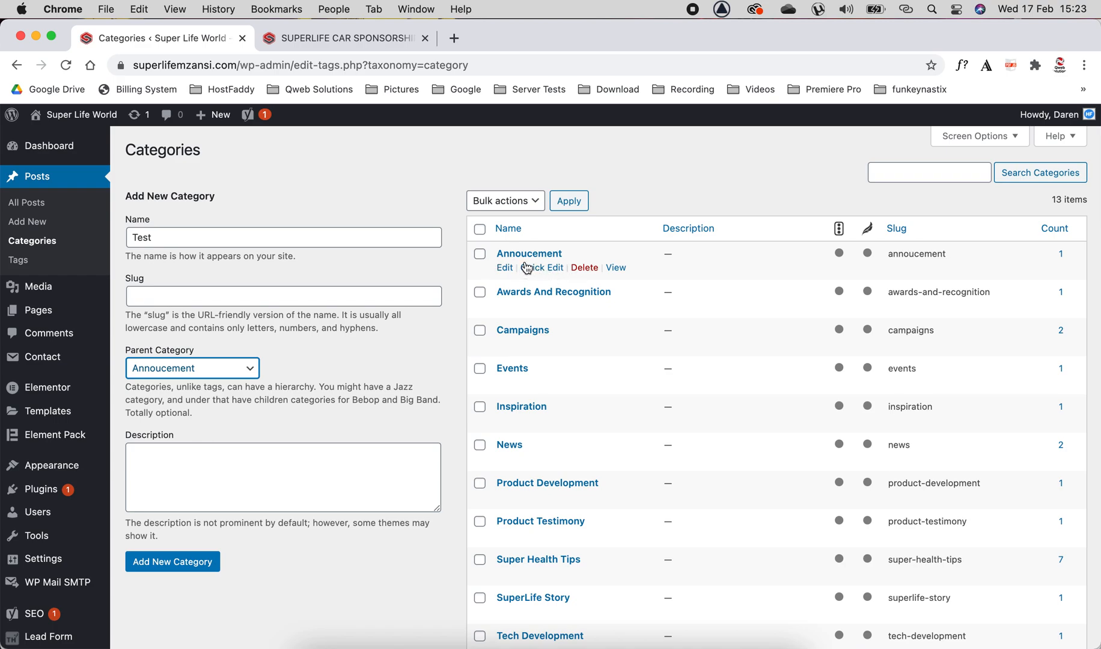
left_click(208, 369)
left_click(206, 358)
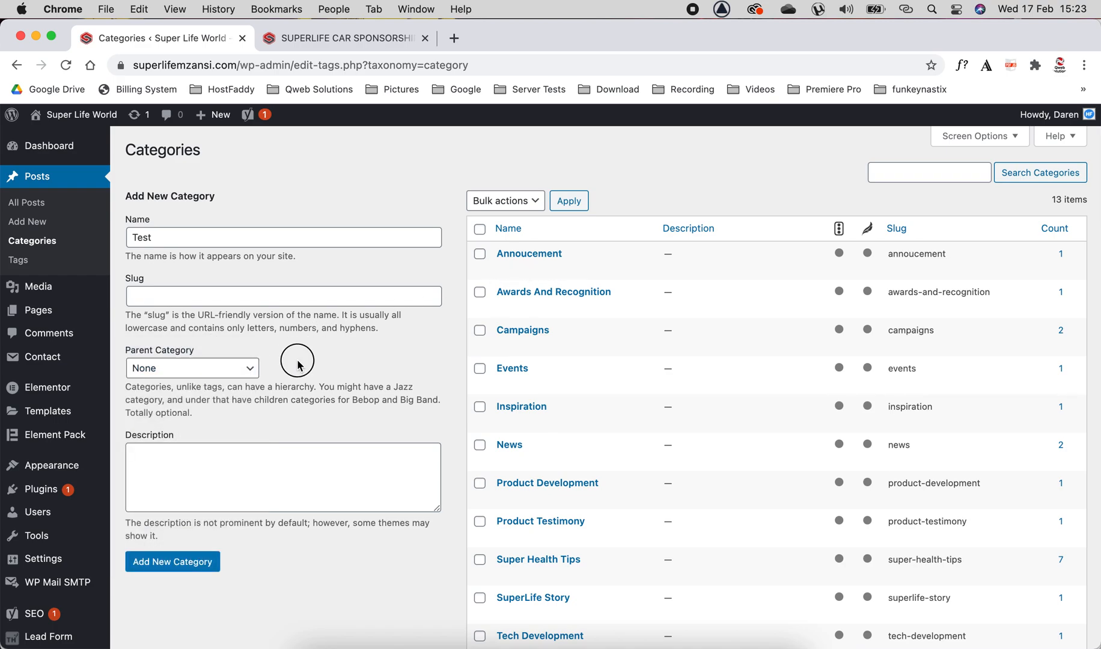
scroll(297, 364, "down", 4)
left_click(247, 360)
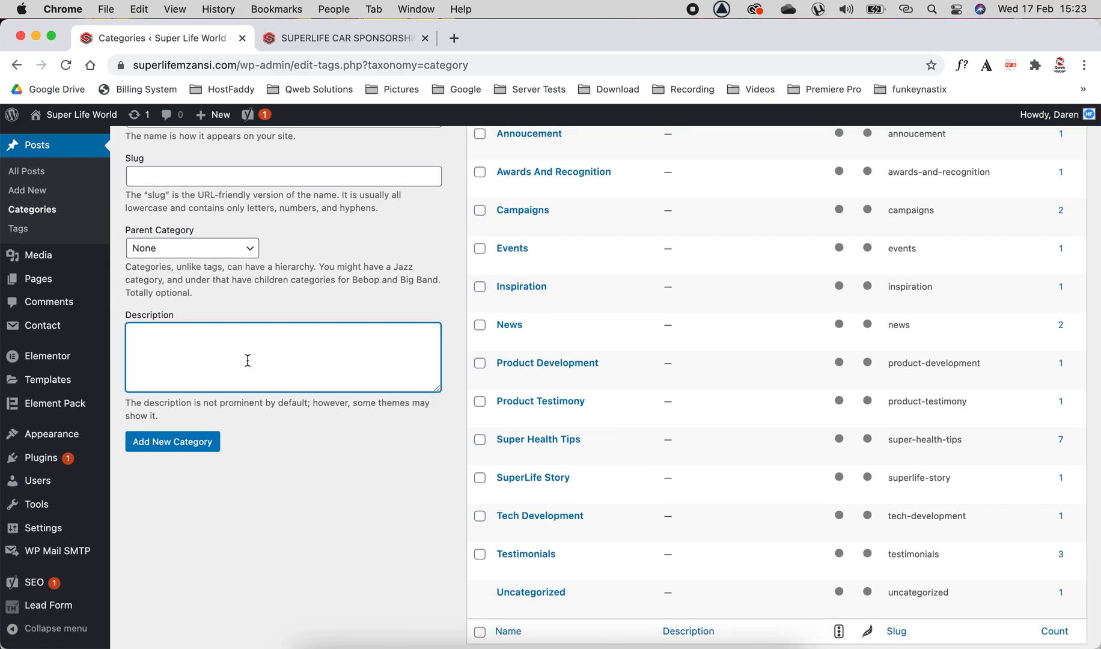
left_click(178, 448)
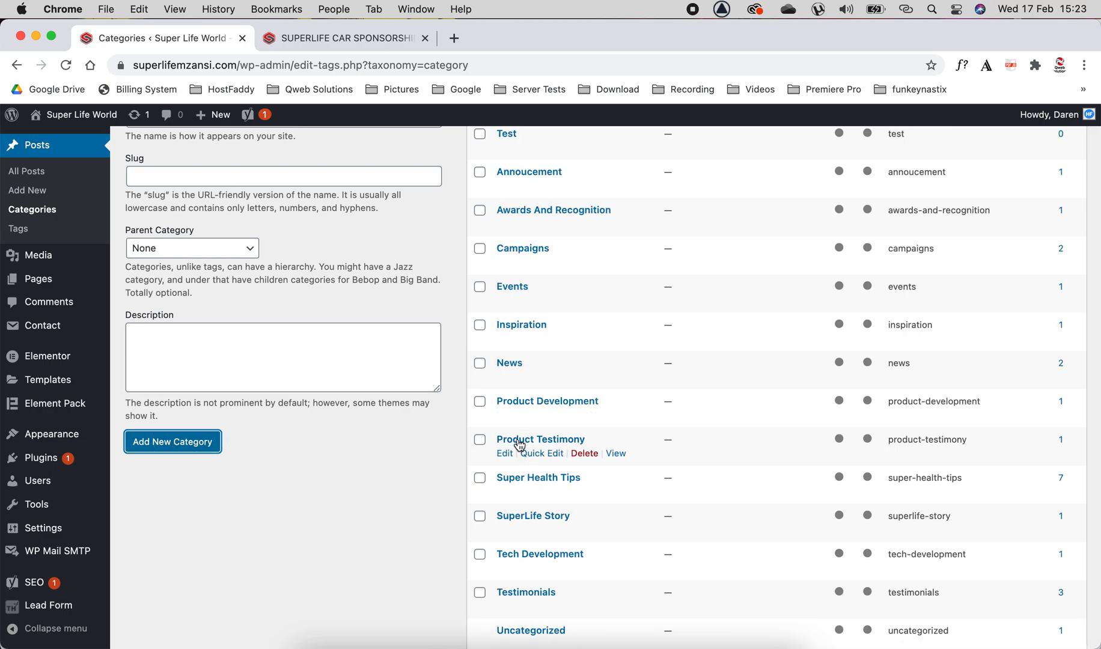
Delete the Test category.
scroll(519, 441, "up", 3)
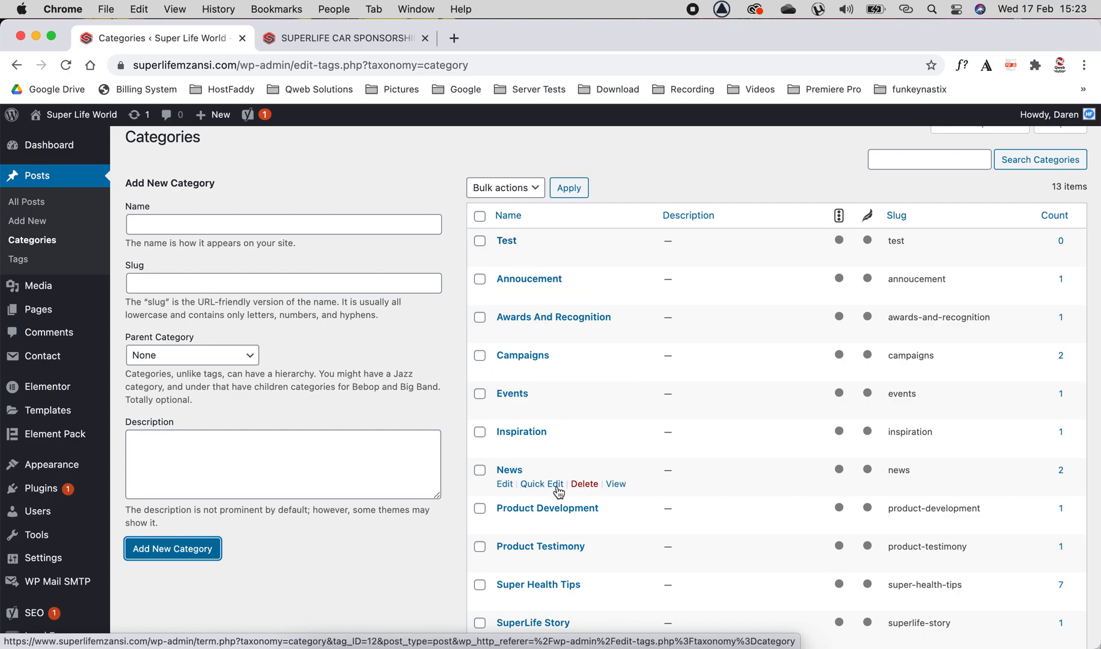
scroll(544, 487, "down", 4)
scroll(550, 493, "up", 4)
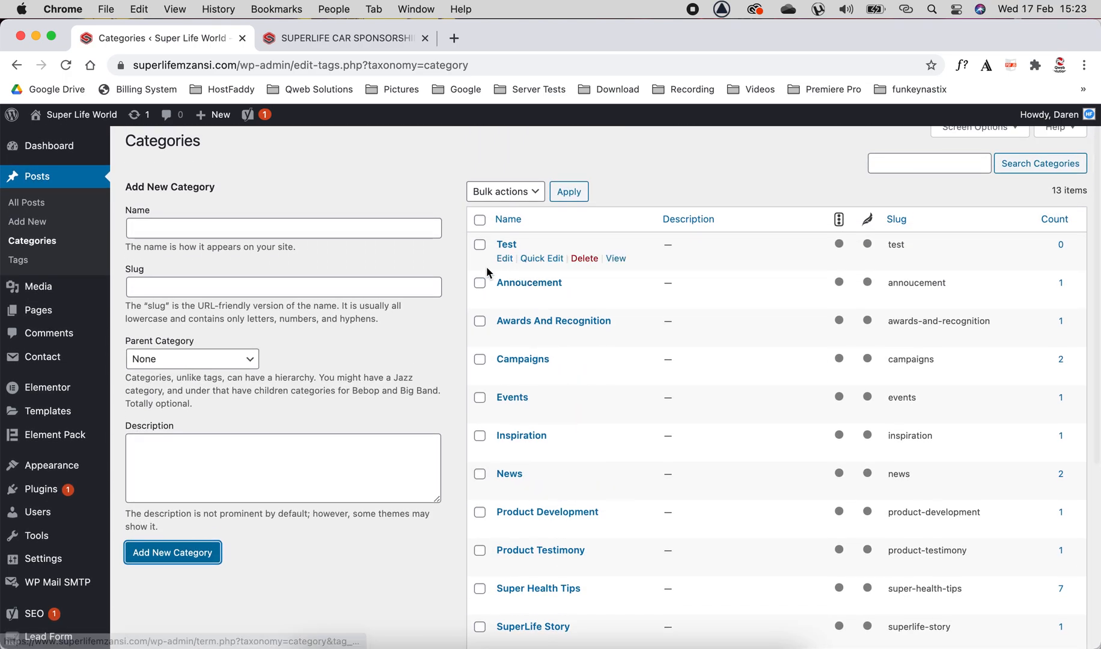
left_click(586, 260)
left_click(680, 197)
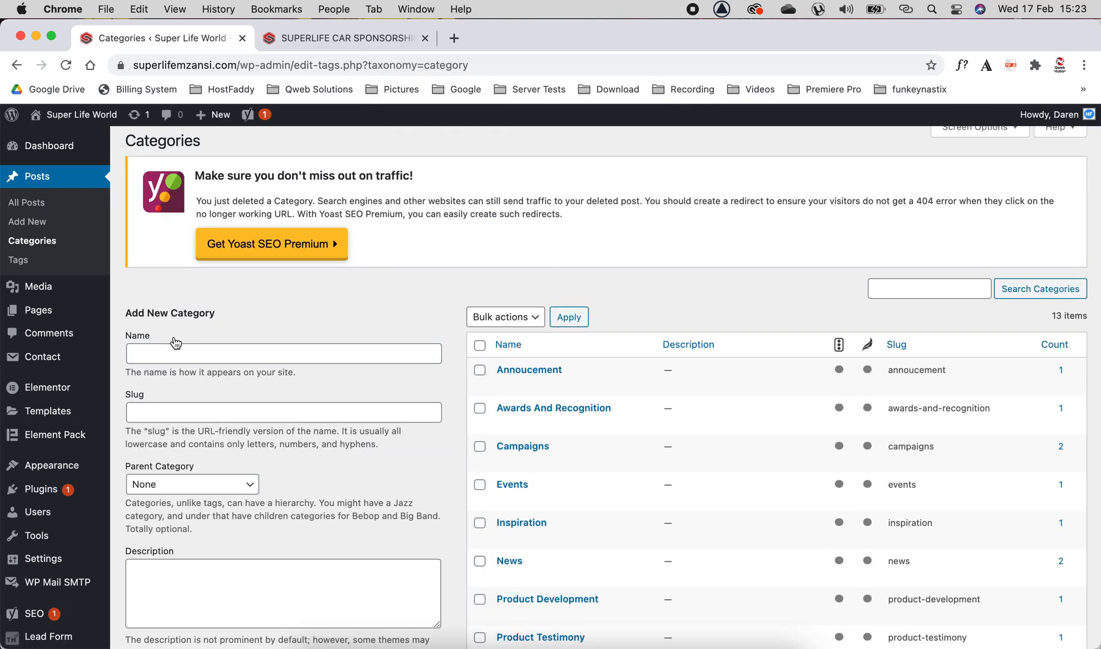
Open the All Posts list and review each post's assigned categories.
scroll(357, 460, "down", 5)
scroll(356, 463, "up", 3)
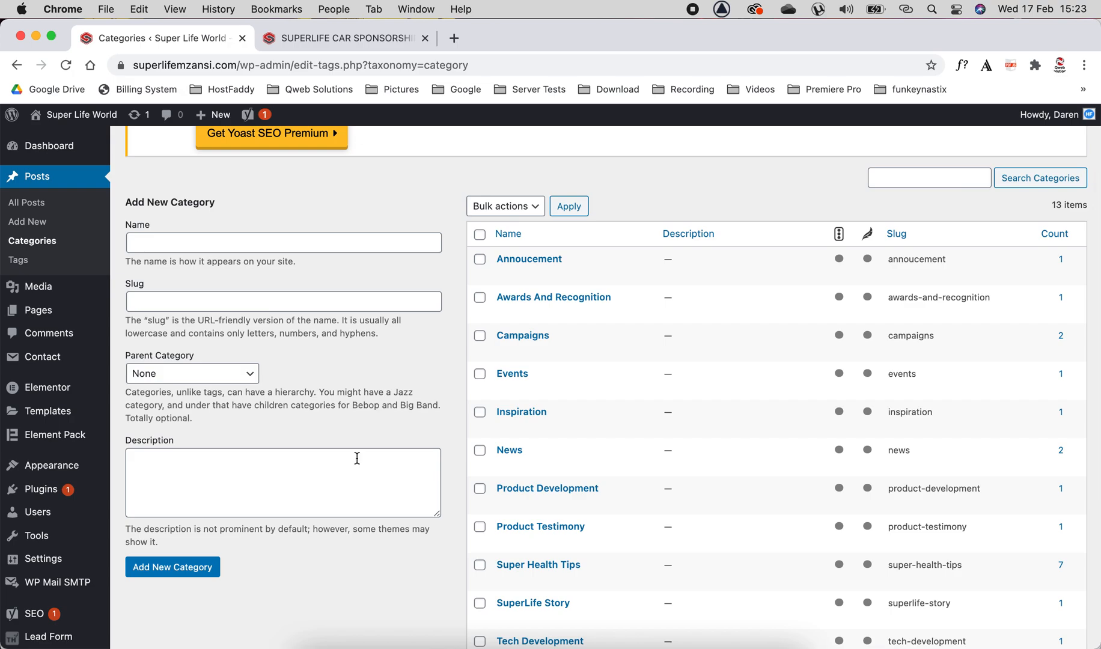
left_click(37, 204)
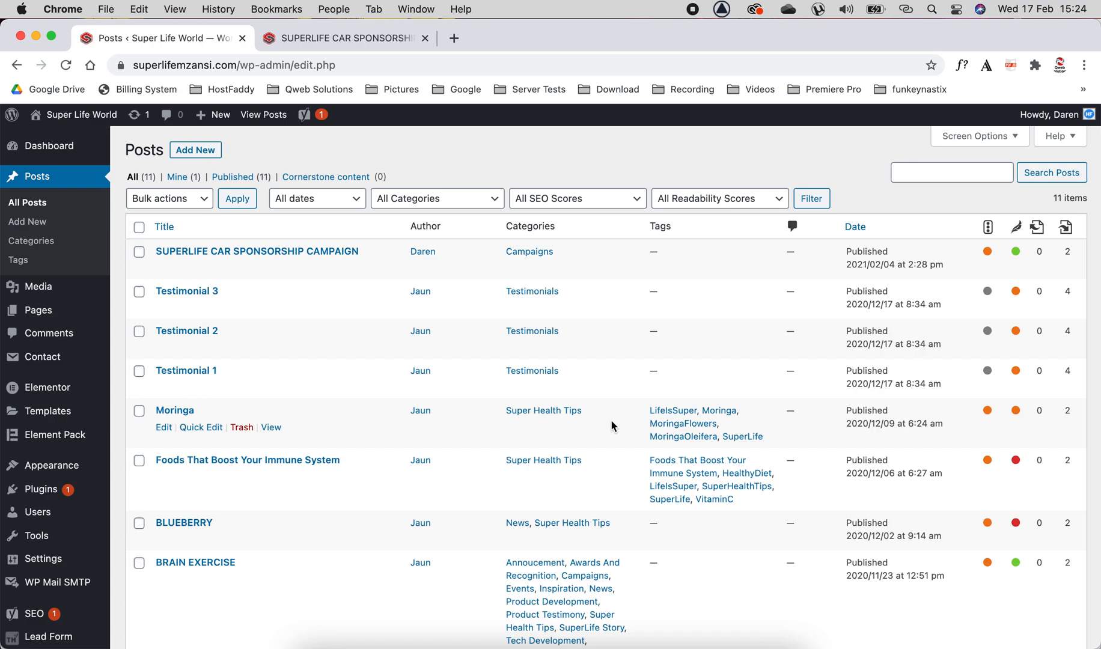
scroll(317, 467, "down", 3)
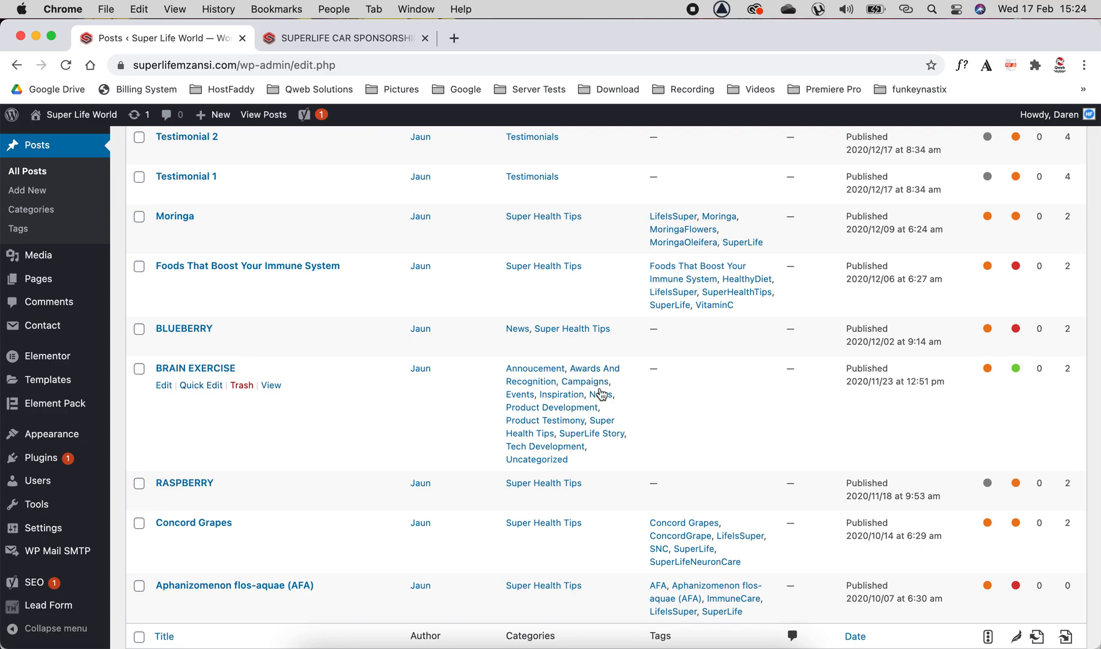
scroll(241, 454, "down", 1)
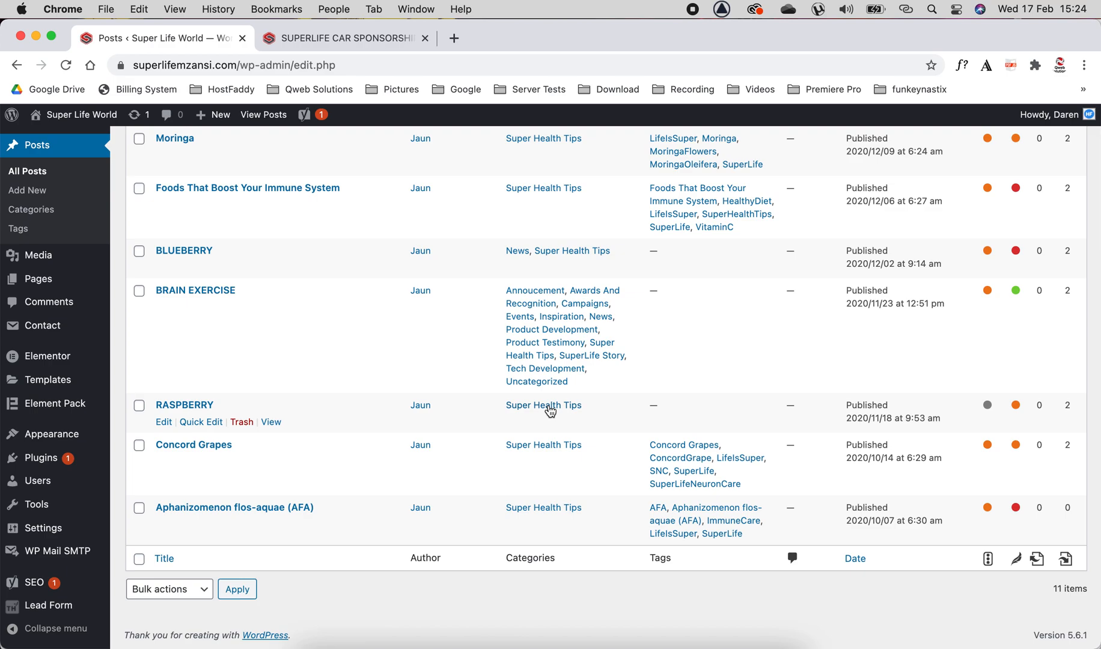
scroll(317, 385, "up", 5)
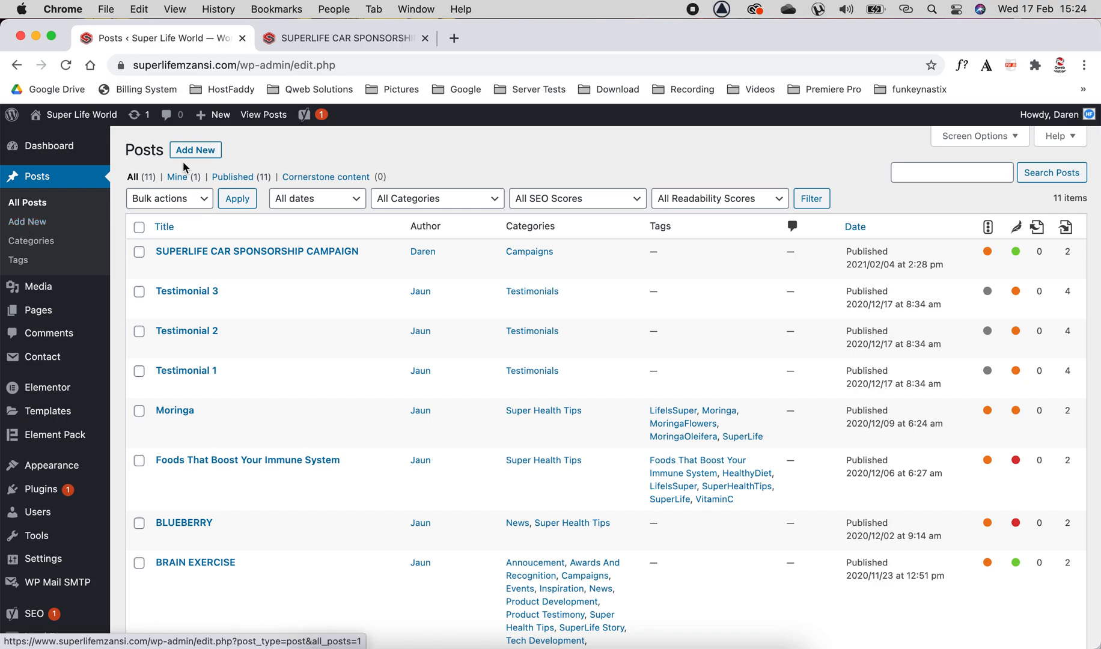
Create a new post titled "Testing the blog".
left_click(207, 155)
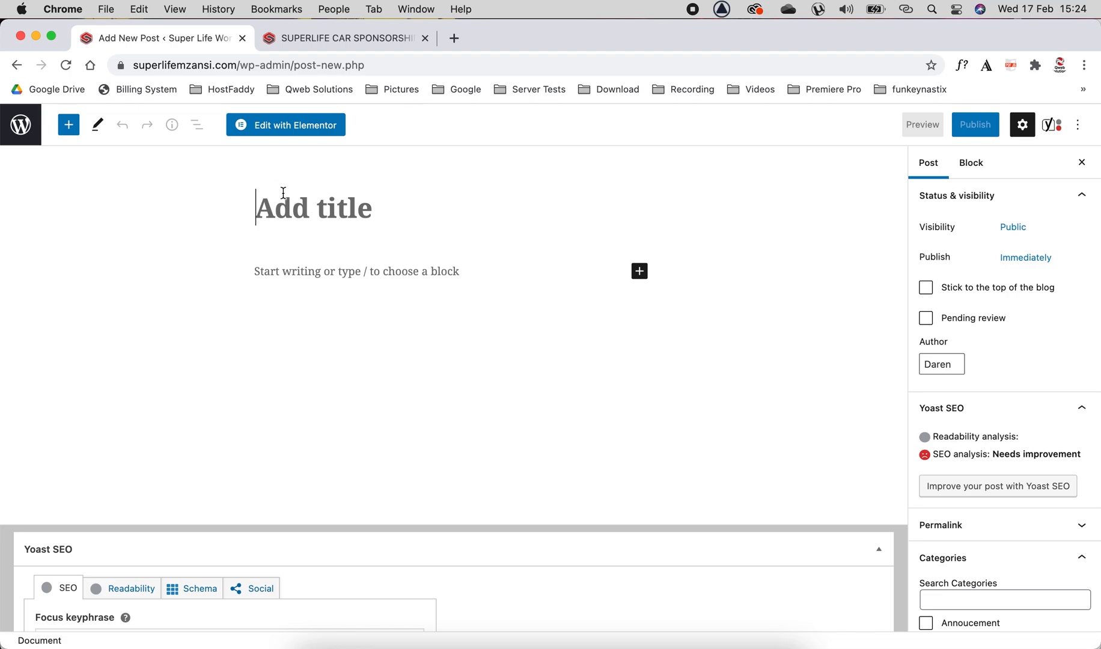
left_click(294, 208)
type("tESTING")
key("BackSpace")
key("BackSpace")
key("BackSpace")
key("BackSpace")
key("BackSpace")
key("BackSpace")
key("BackSpace")
type("Tes")
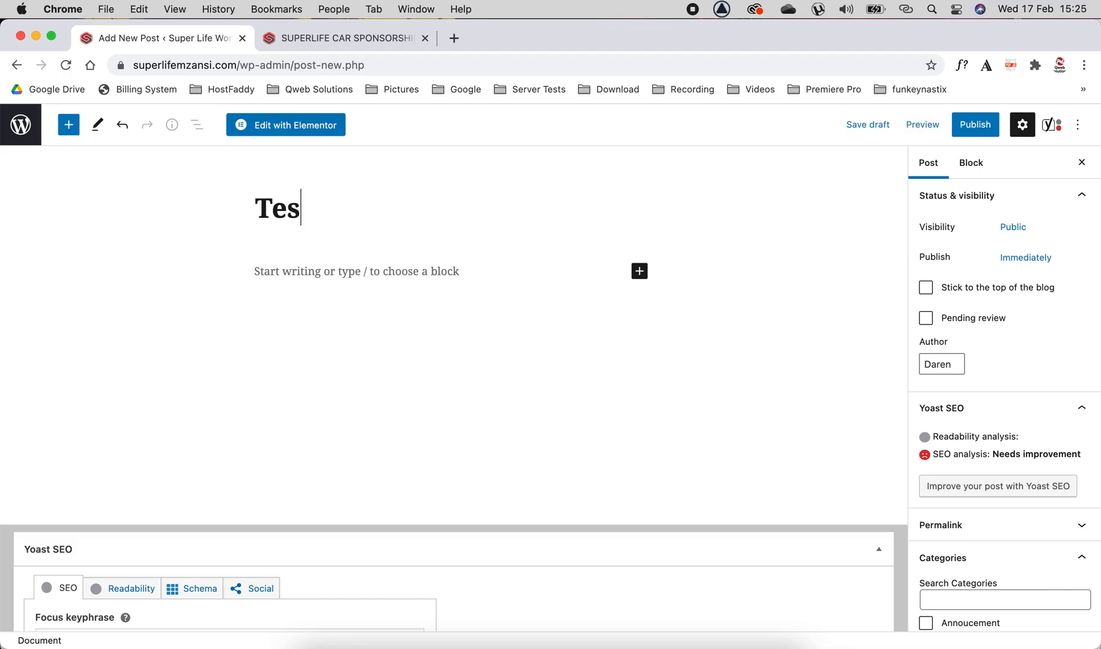
type("ting the blog")
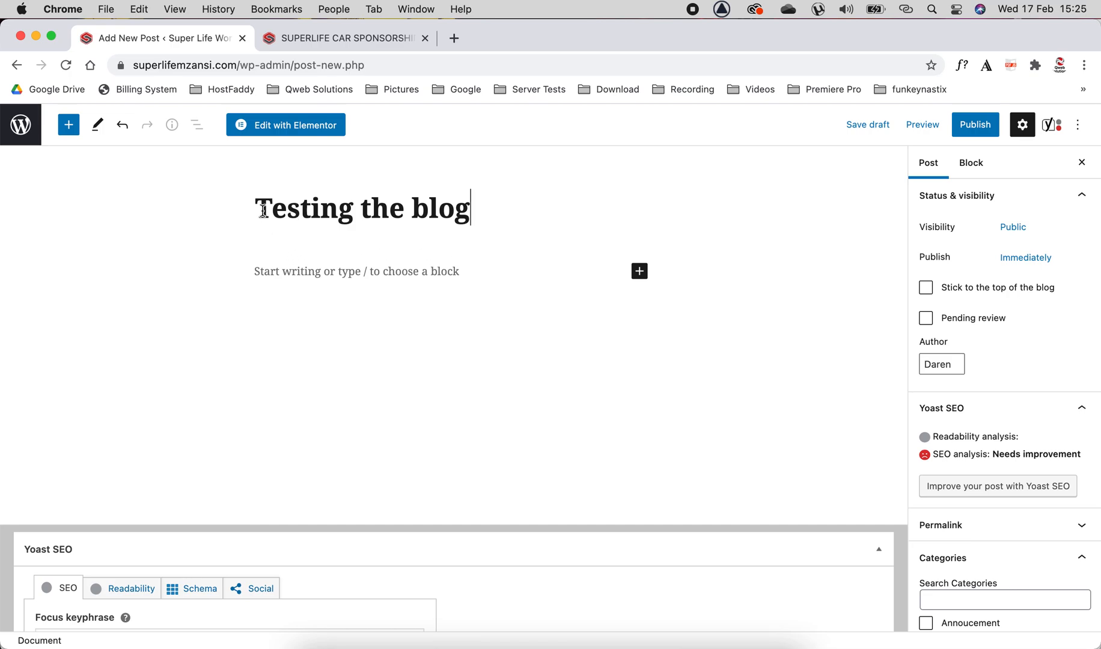
Copy the post title and paste it as the Yoast SEO focus keyphrase "Testing the blog".
left_click_drag(263, 209, 463, 211)
key("super+c")
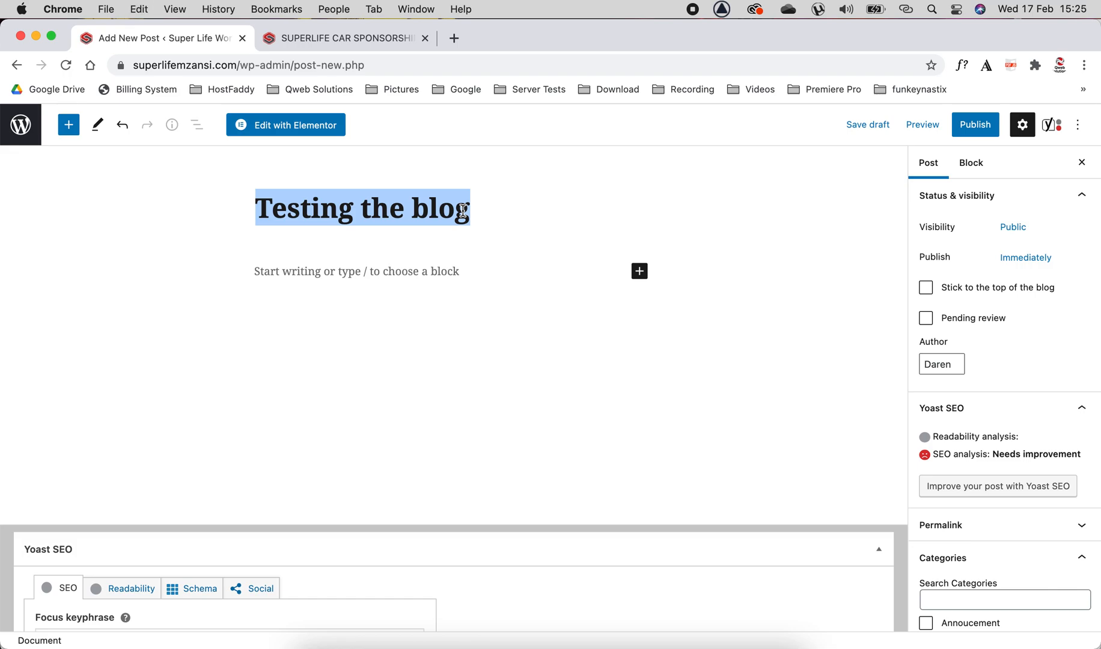
scroll(462, 211, "down", 5)
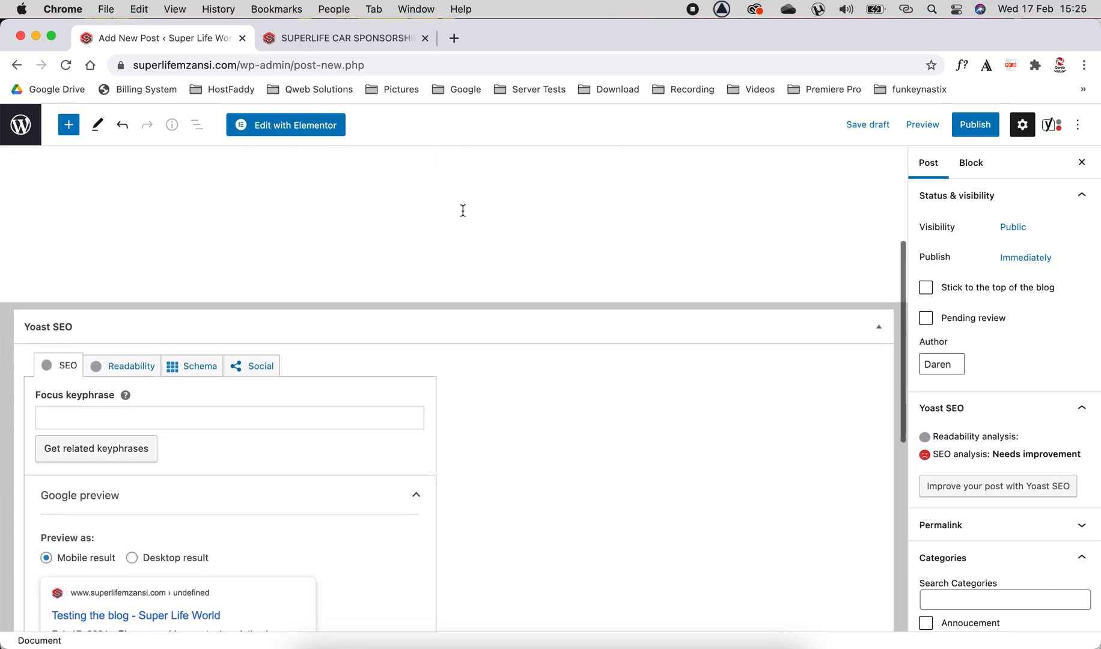
left_click(60, 384)
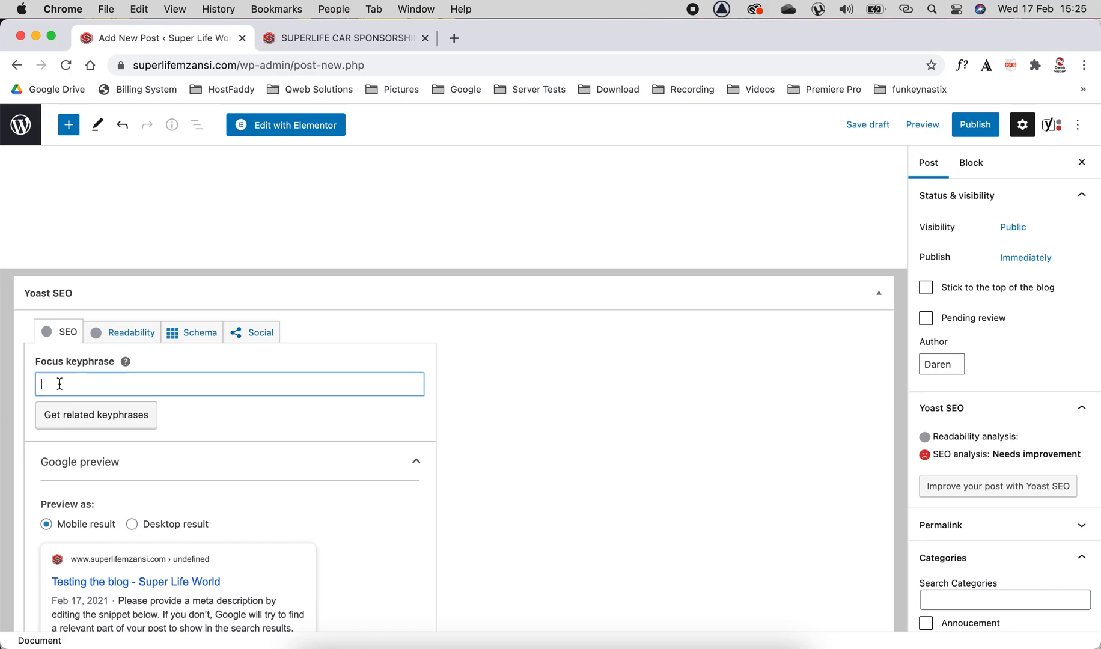
key("super+v")
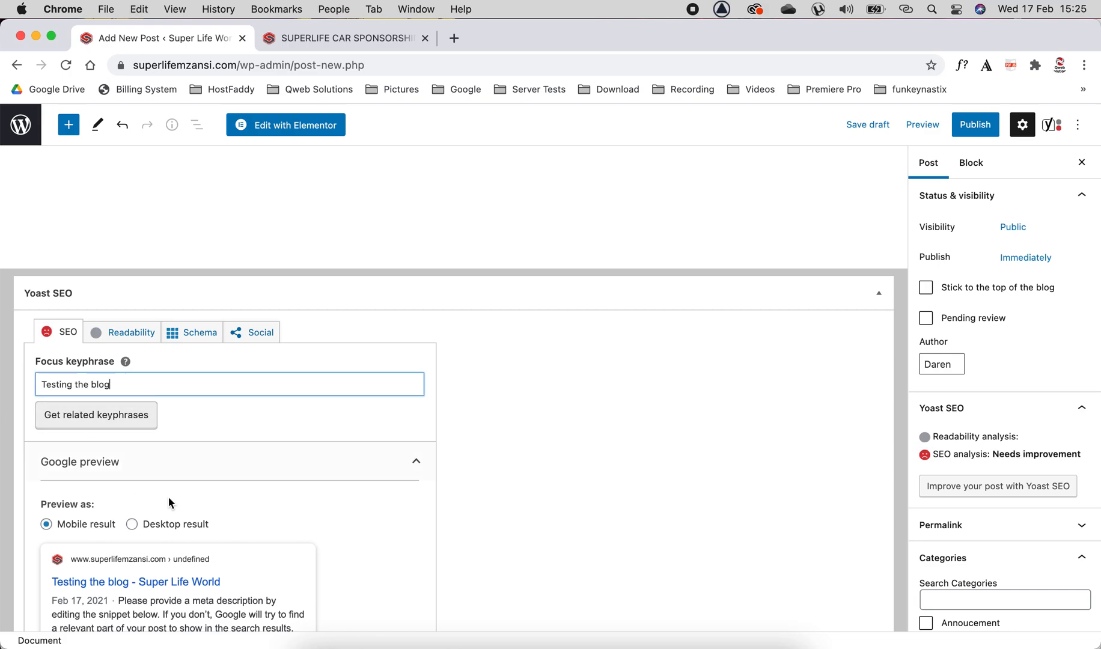
Write the first paragraph: "It is a lovely day on the South Coast, it has been raining for the last 2-3 days and today it is finally sunny.".
scroll(489, 421, "up", 5)
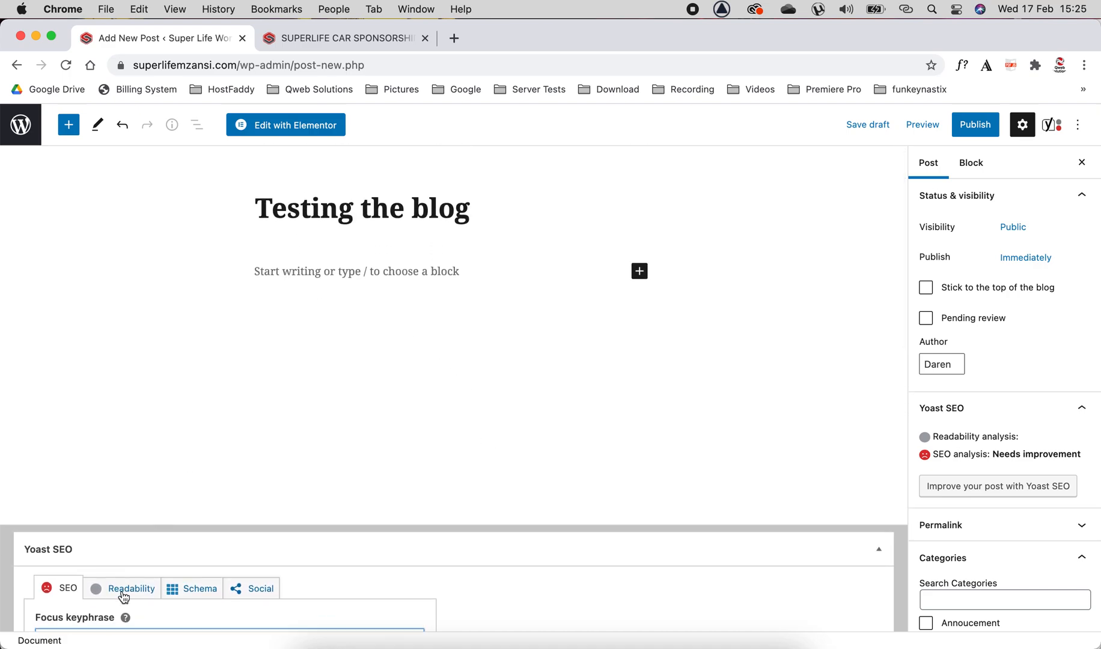
scroll(94, 613, "down", 1)
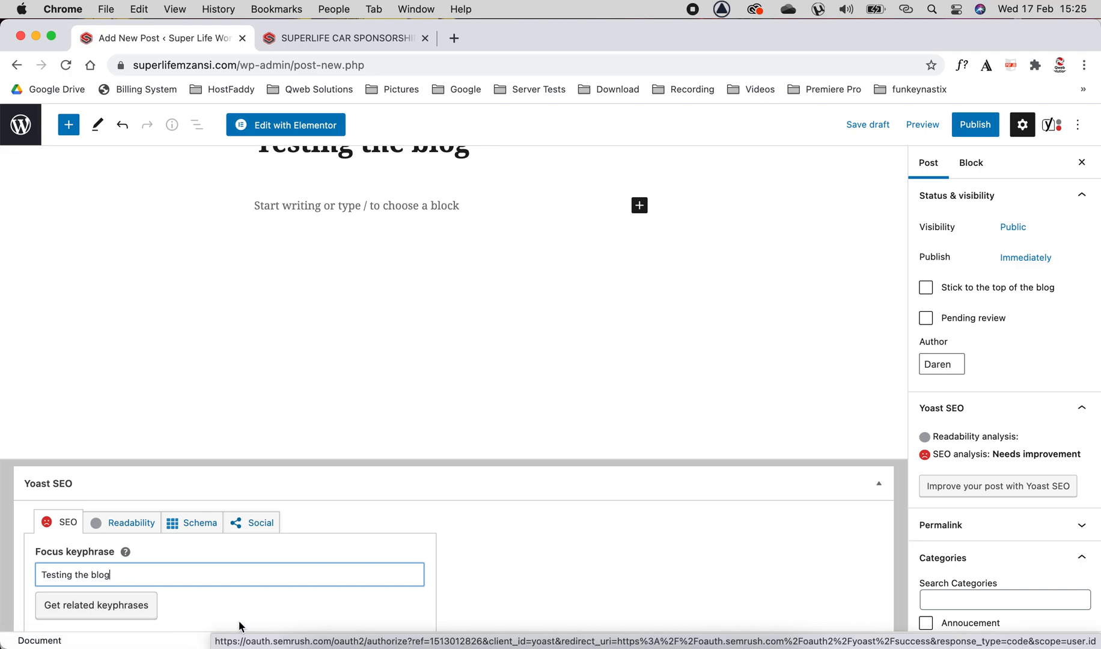
scroll(324, 352, "up", 1)
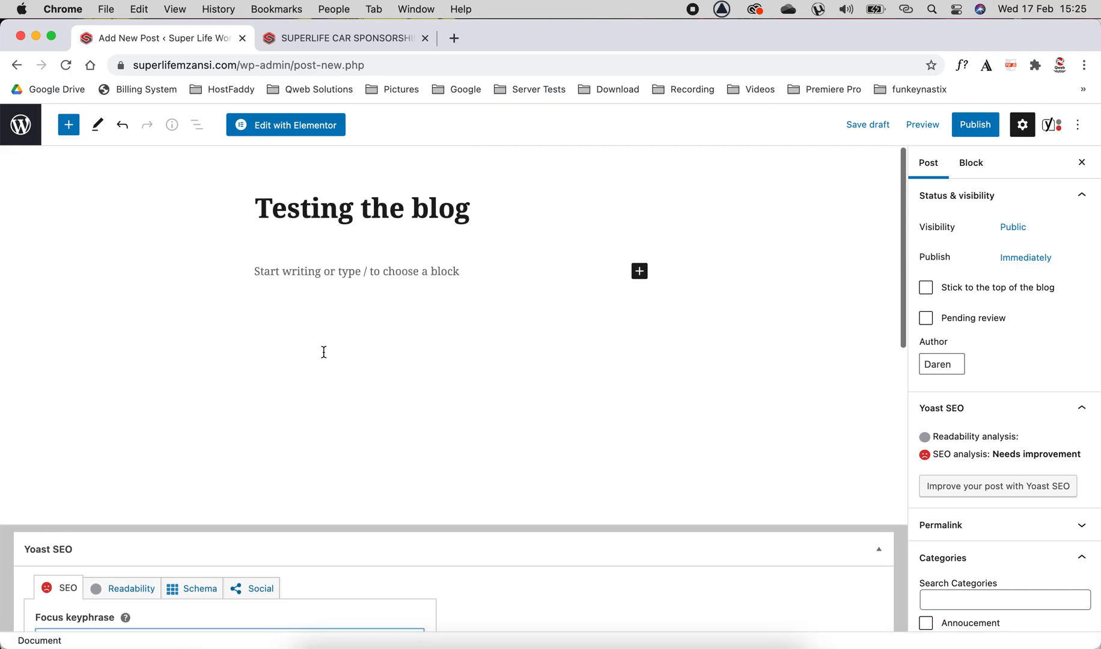
left_click(275, 271)
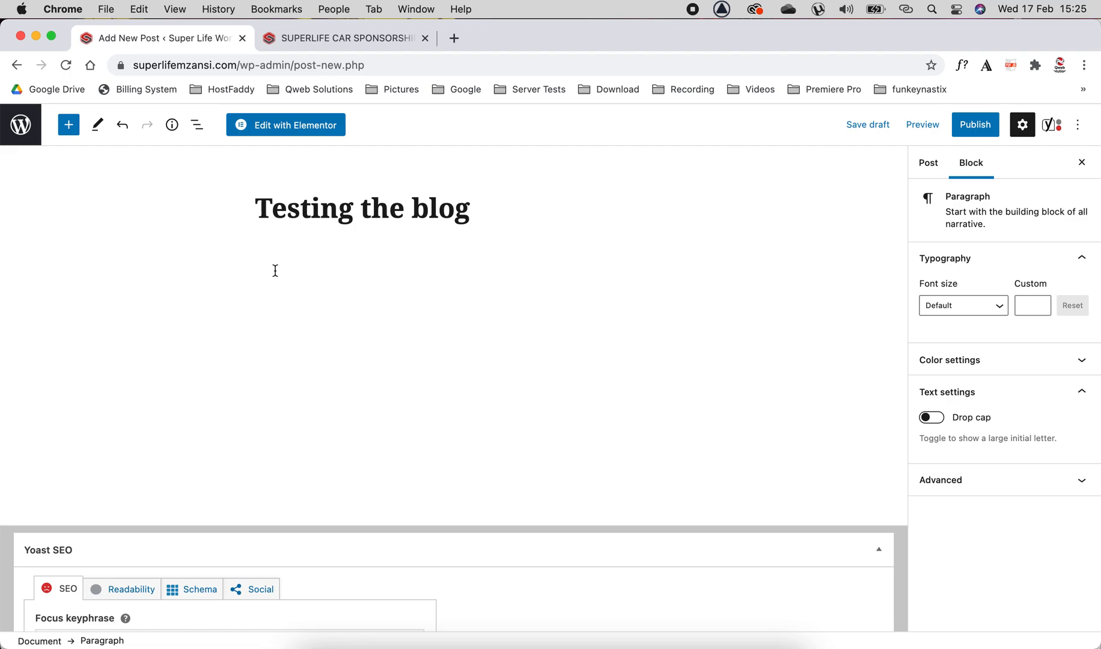
type("iT")
key("BackSpace")
key("BackSpace")
key("BackSpace")
type("It is a l")
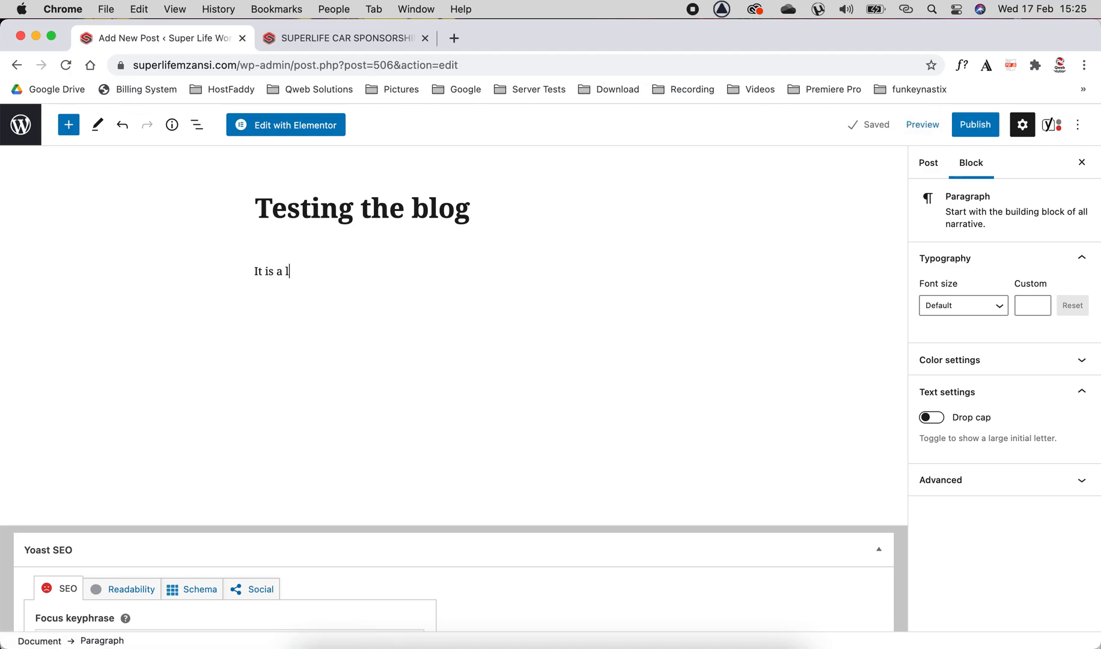
type("ovely day on the ")
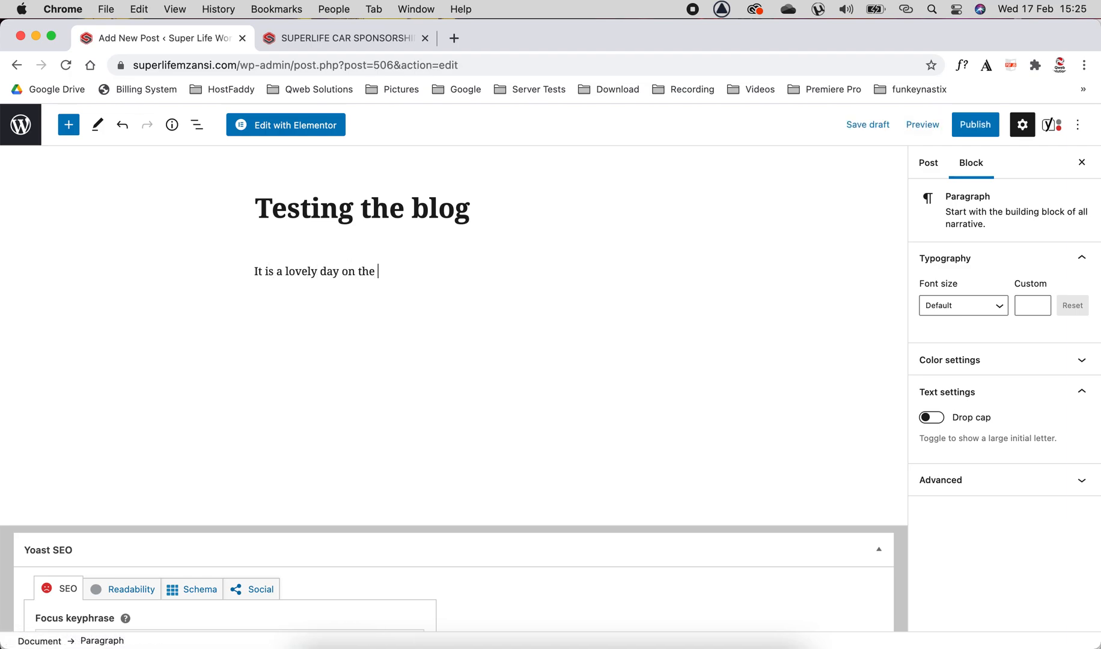
type("South Coat")
key("BackSpace")
key("BackSpace")
type("st and")
key("BackSpace")
key("BackSpace")
key("BackSpace")
type(", it has been raining for the last ")
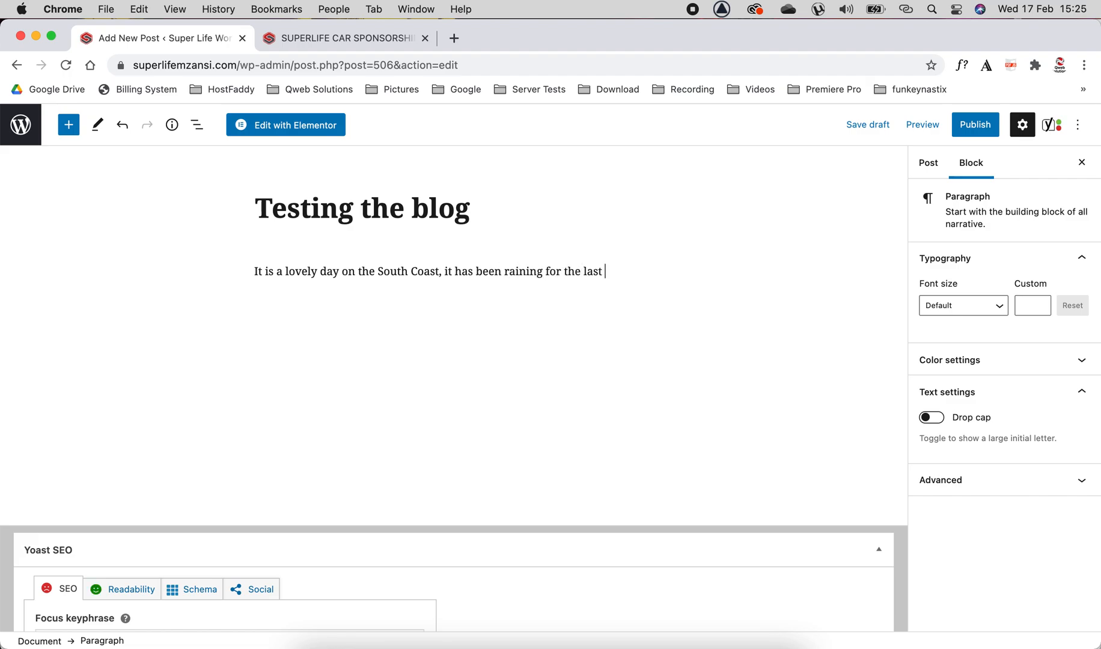
type("2-3 days and today")
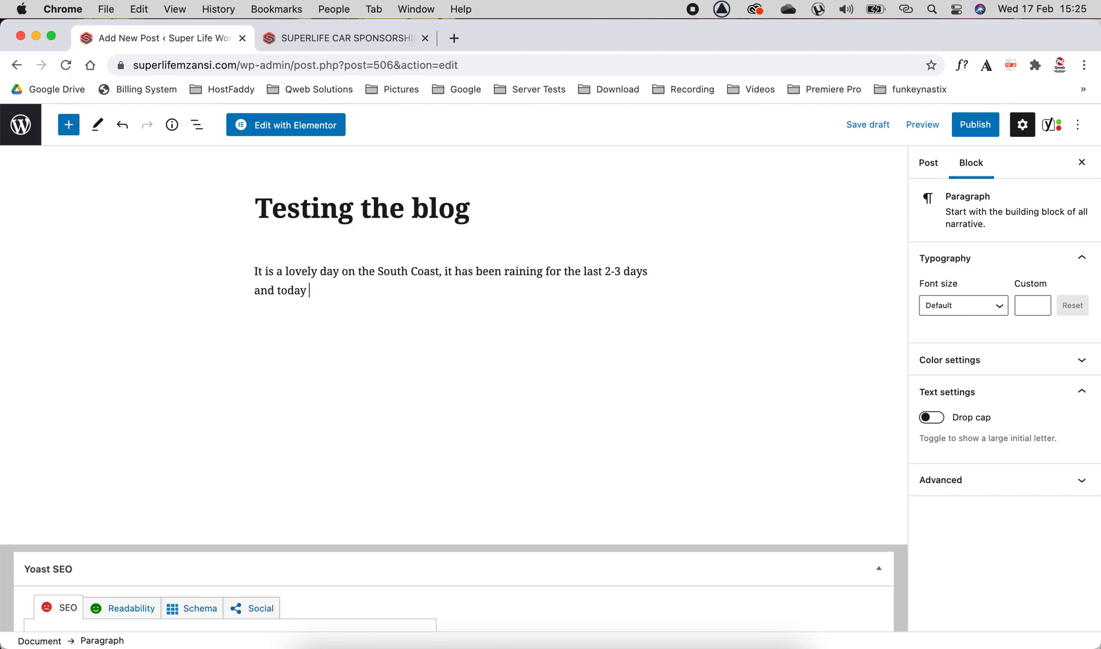
type(" it is finally sunny. Have you ")
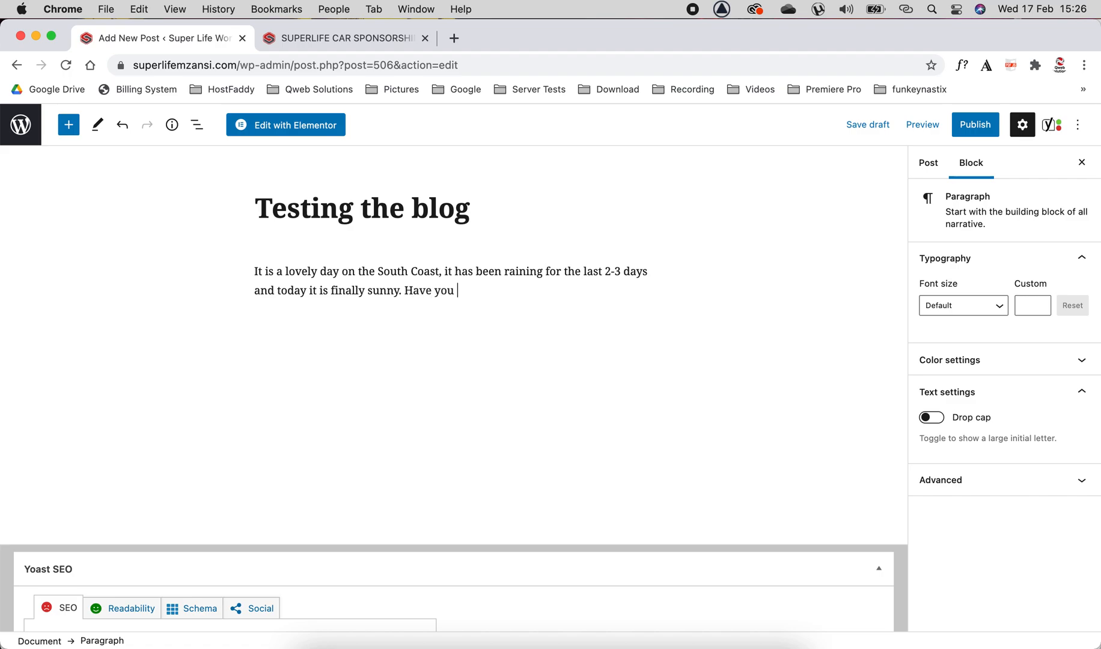
type("heard about the cam")
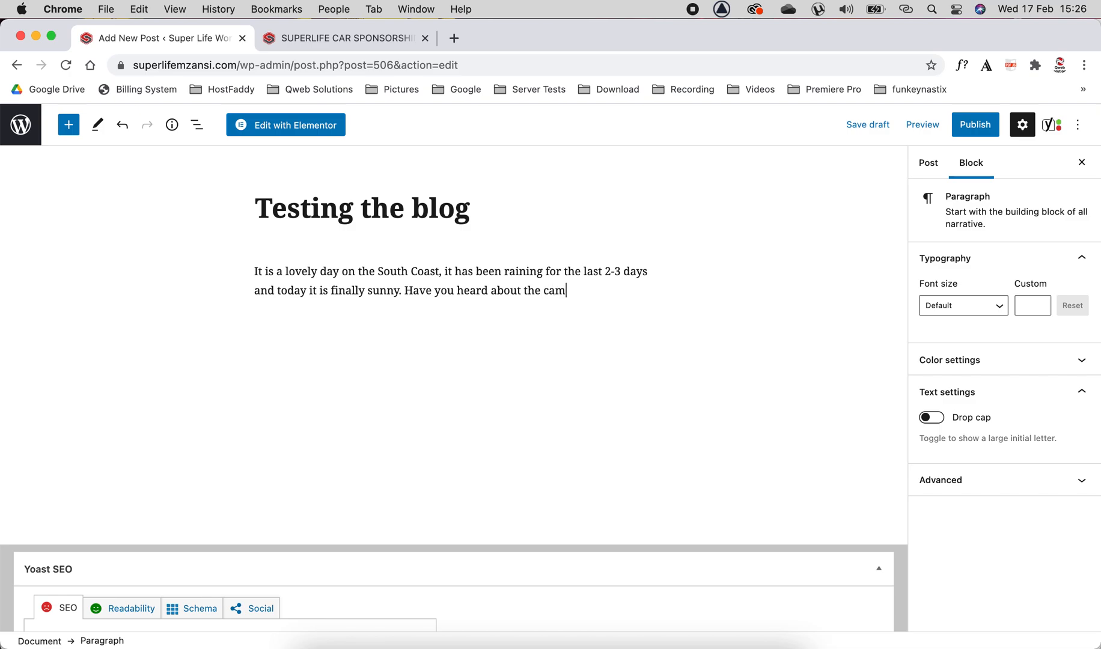
type("pain")
Finish the paragraph with "Have you heard about the campaign?", fixing the spelling of campaign, and start a new block.
right_click(571, 292)
left_click(638, 321)
type("?")
key("Return")
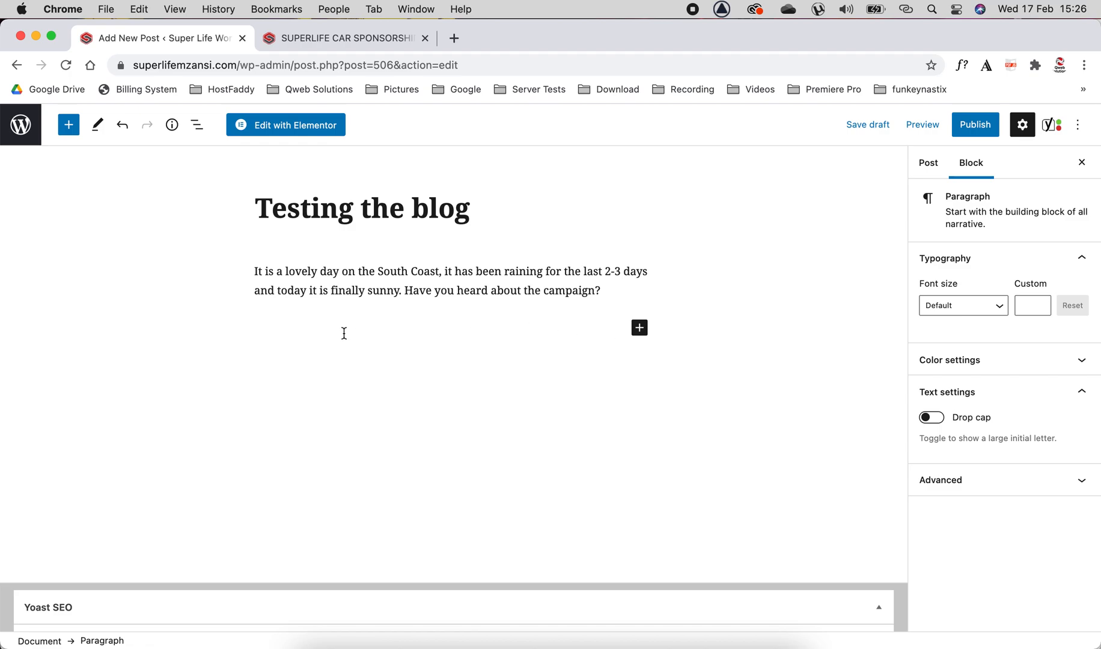
Insert an Image block using the 2021-car-campaign picture from the media library.
left_click(641, 329)
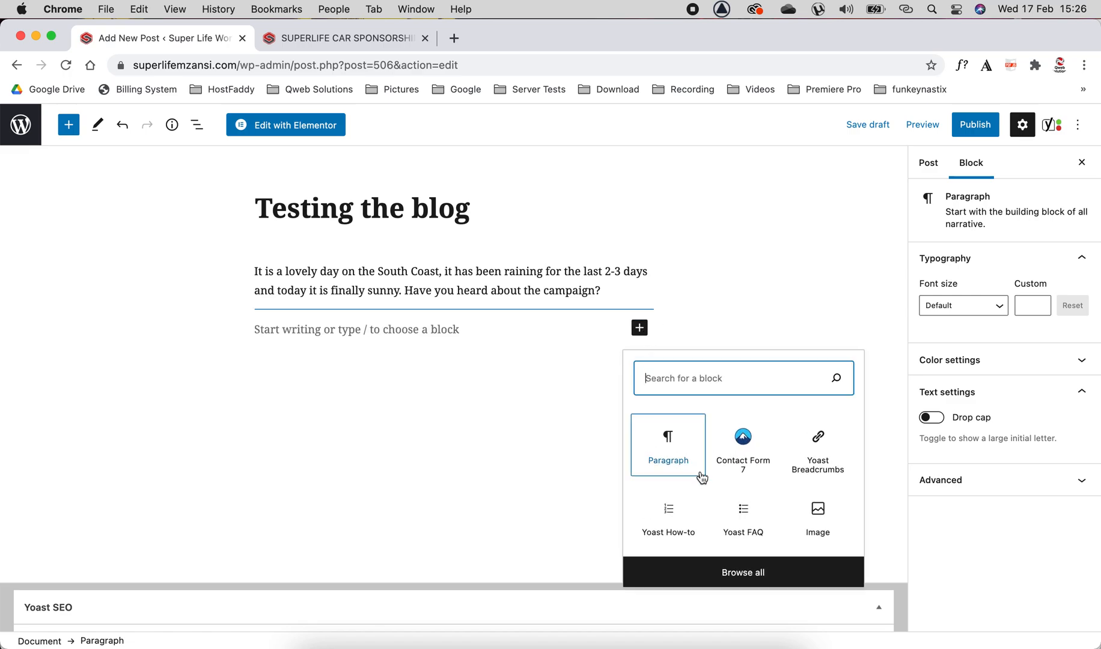
left_click(827, 528)
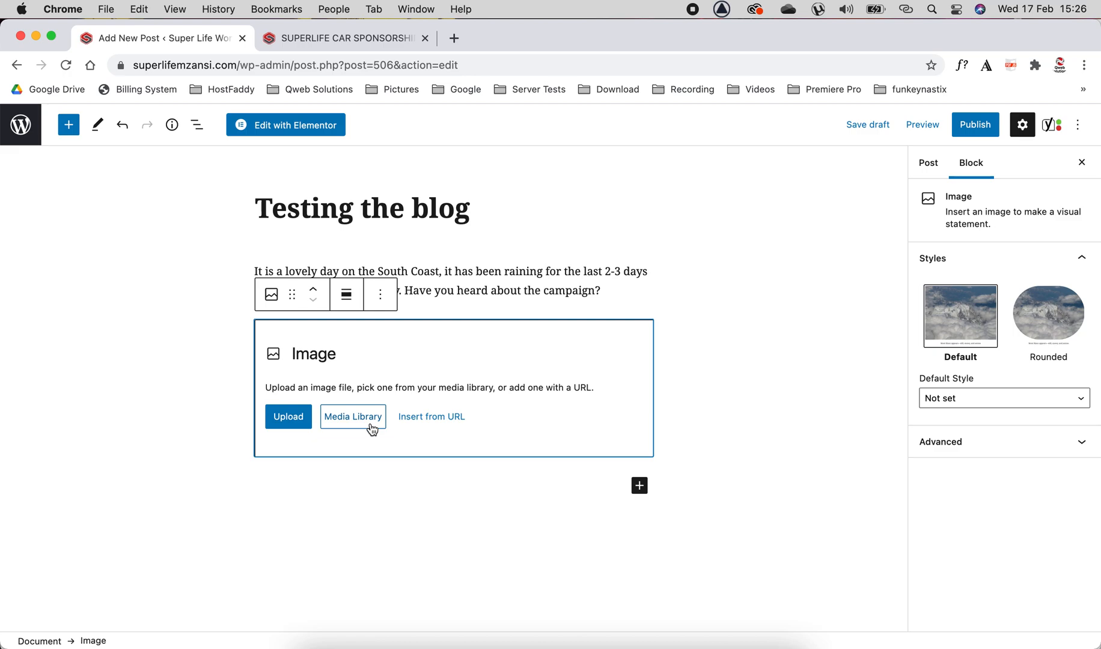
left_click(372, 427)
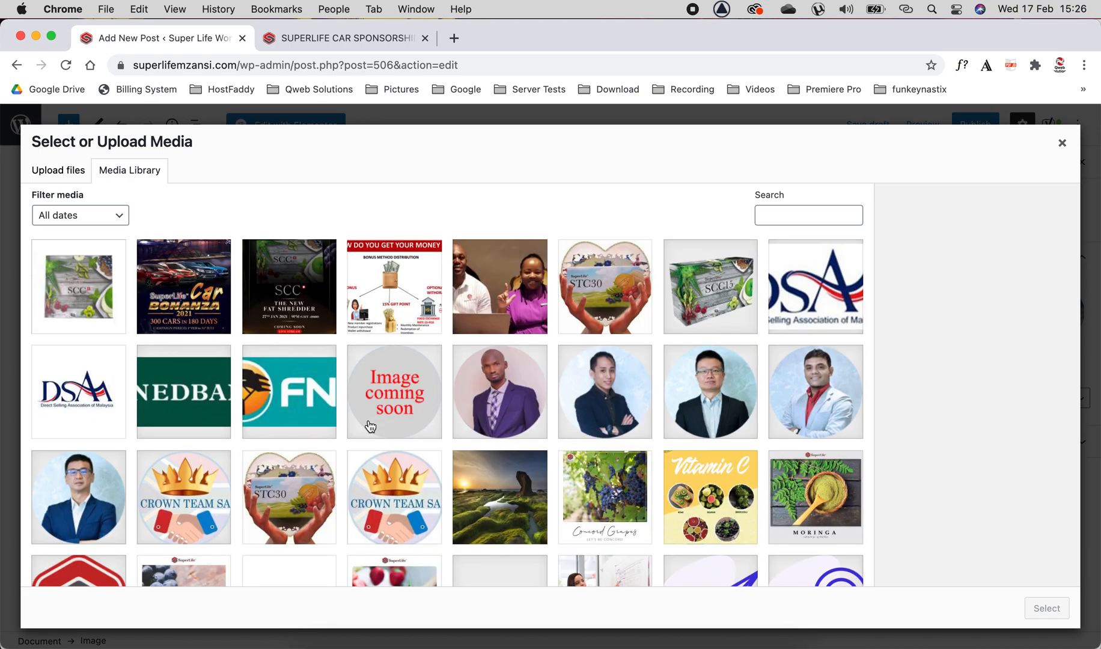
left_click(185, 299)
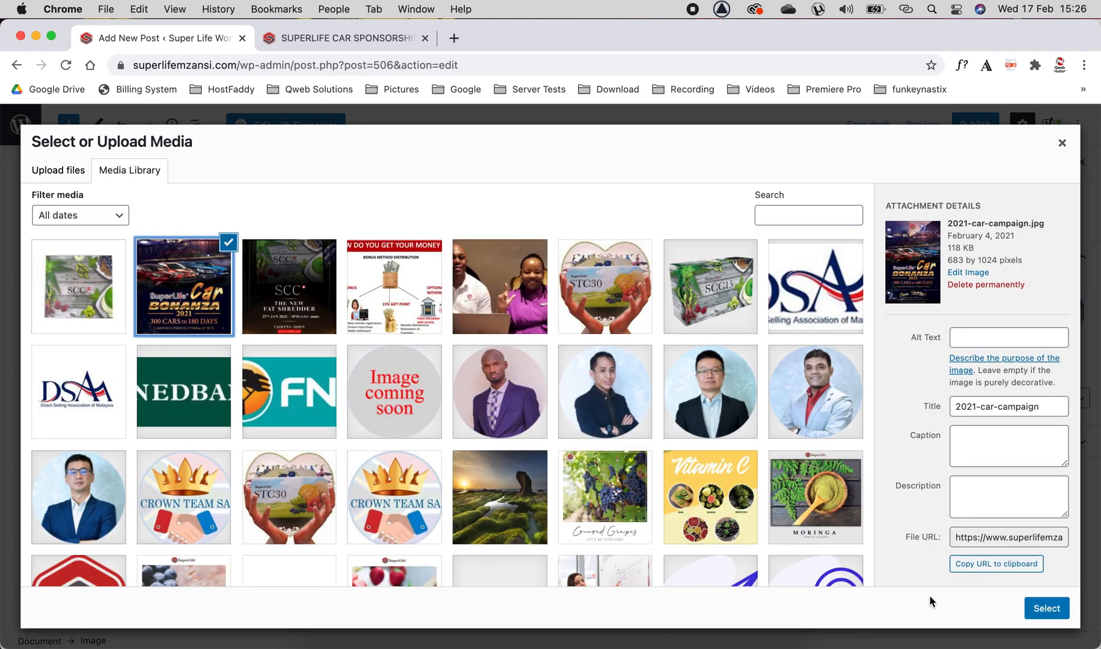
left_click(1049, 619)
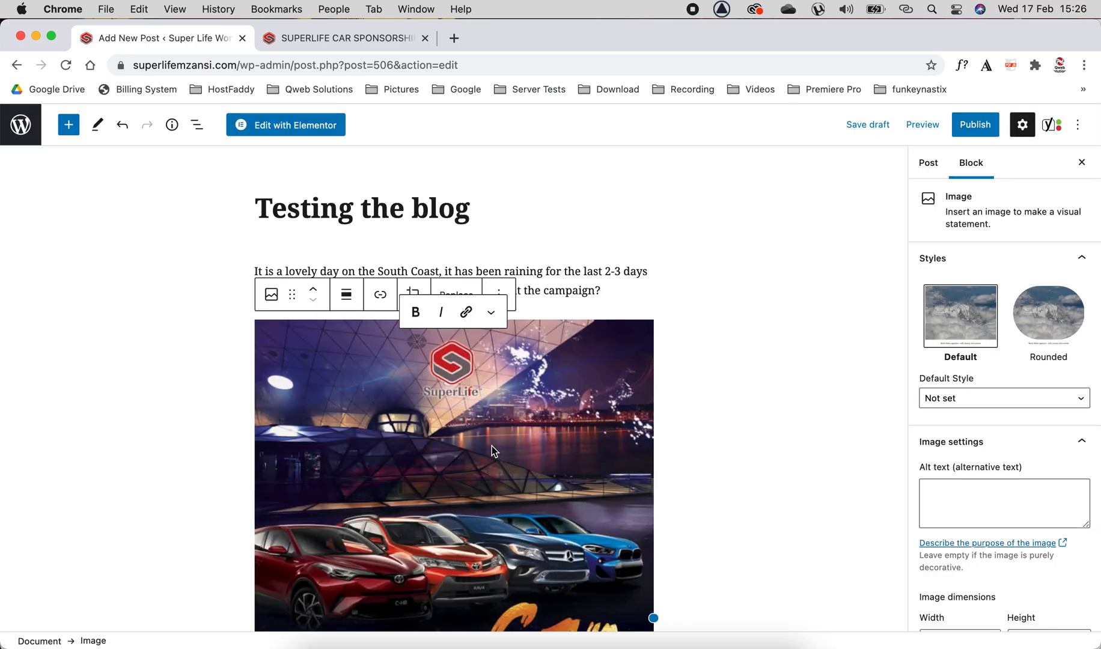
Add a paragraph below the image: "It is amazing to see all of us come together and we are excite about the future.".
scroll(413, 461, "down", 7)
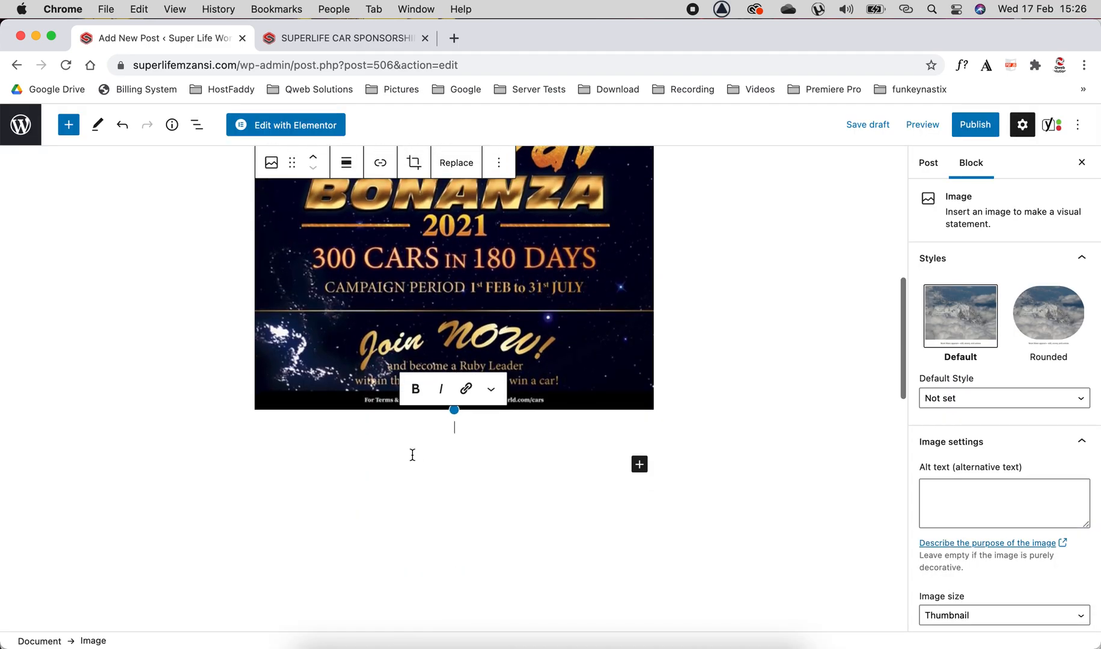
left_click(369, 455)
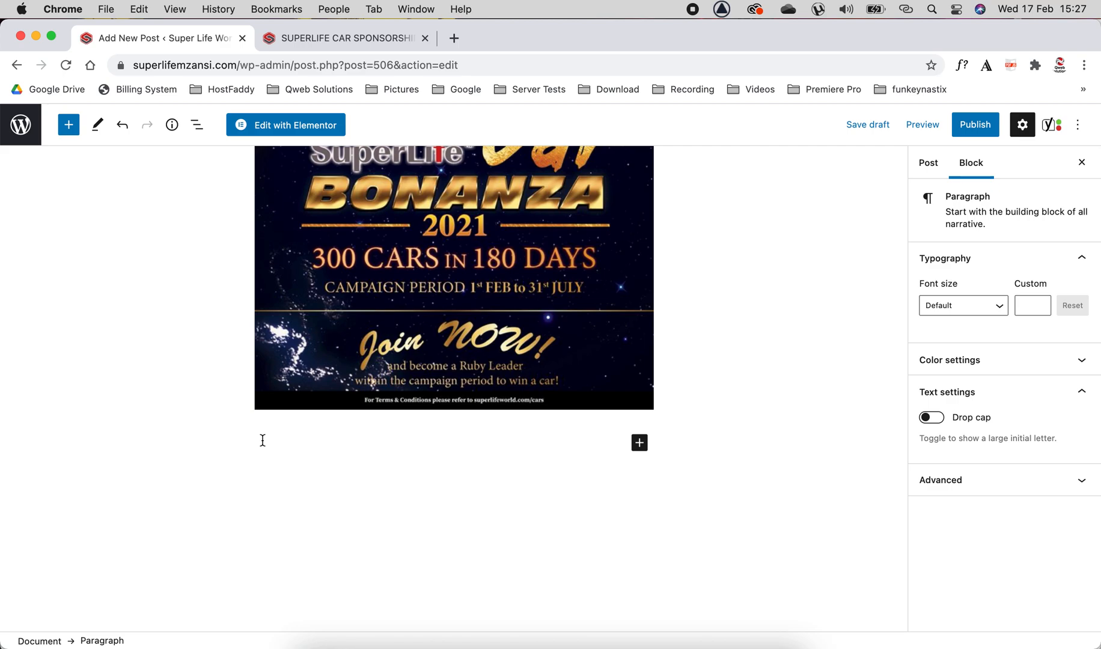
type("It is amazing to s")
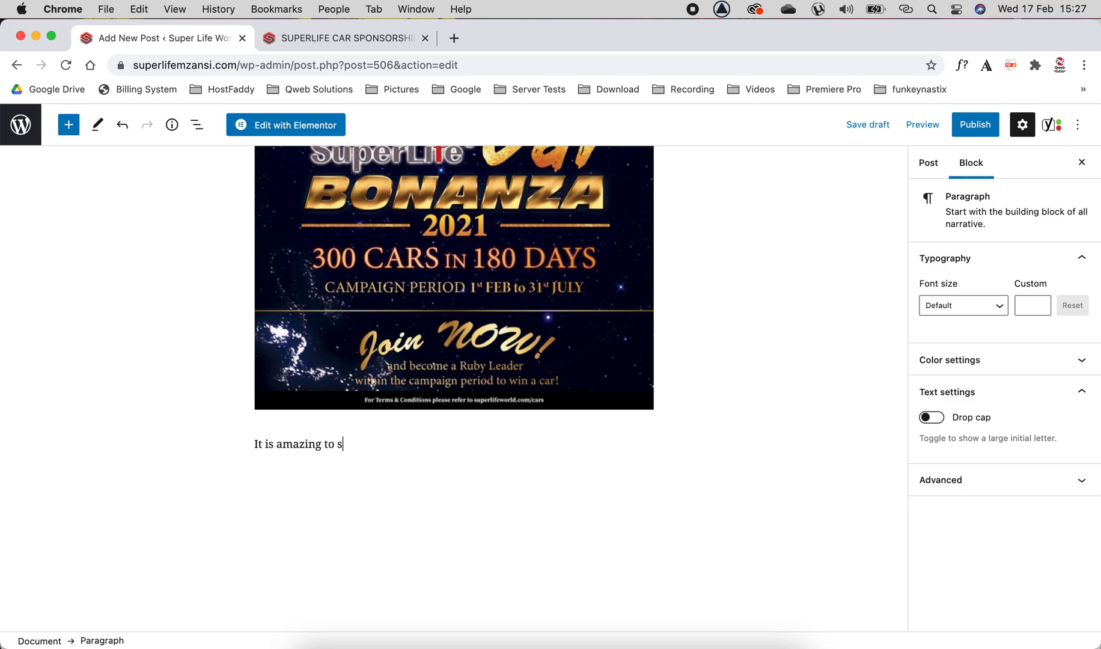
type("ee all of us come togehter")
key("BackSpace")
key("BackSpace")
key("BackSpace")
key("BackSpace")
type("ther ")
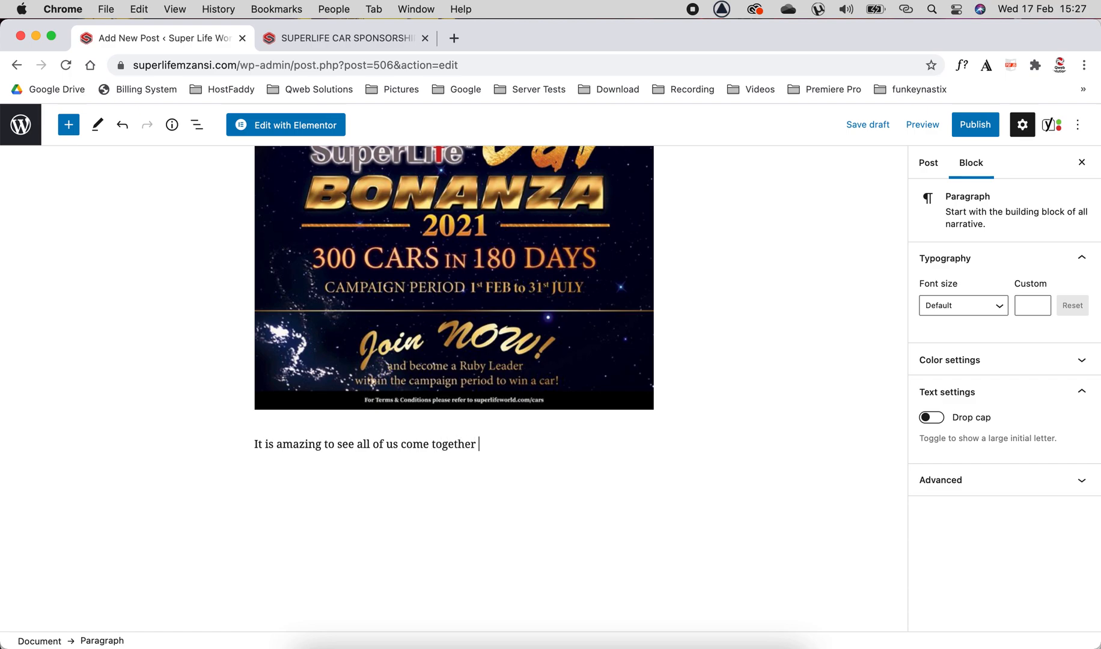
type("and we are excite about the")
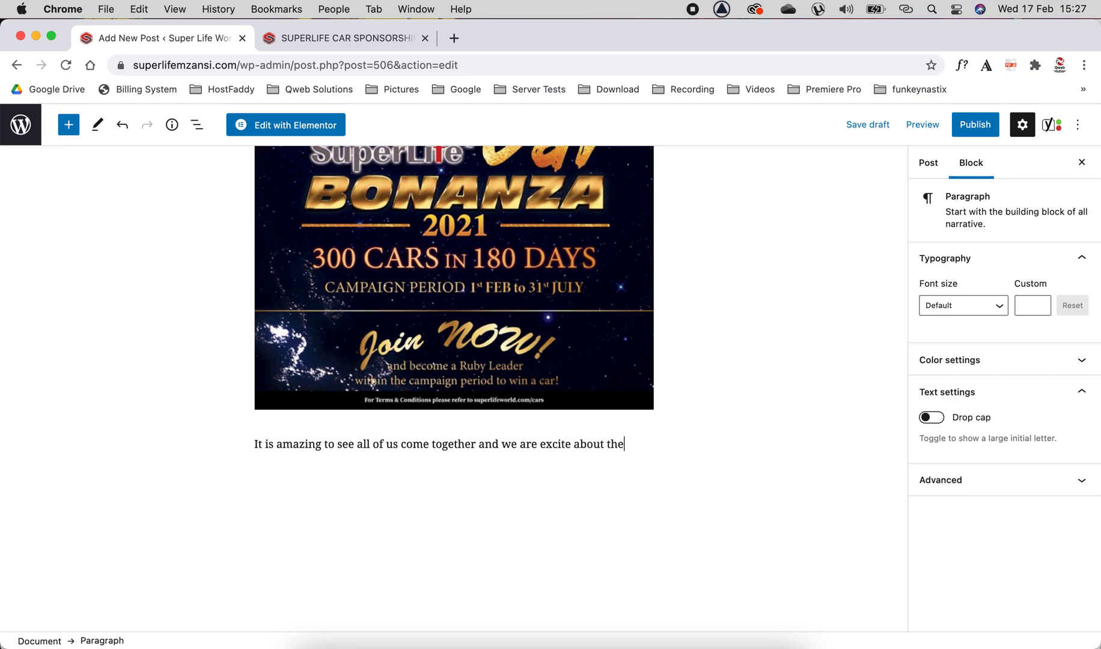
type(" future.")
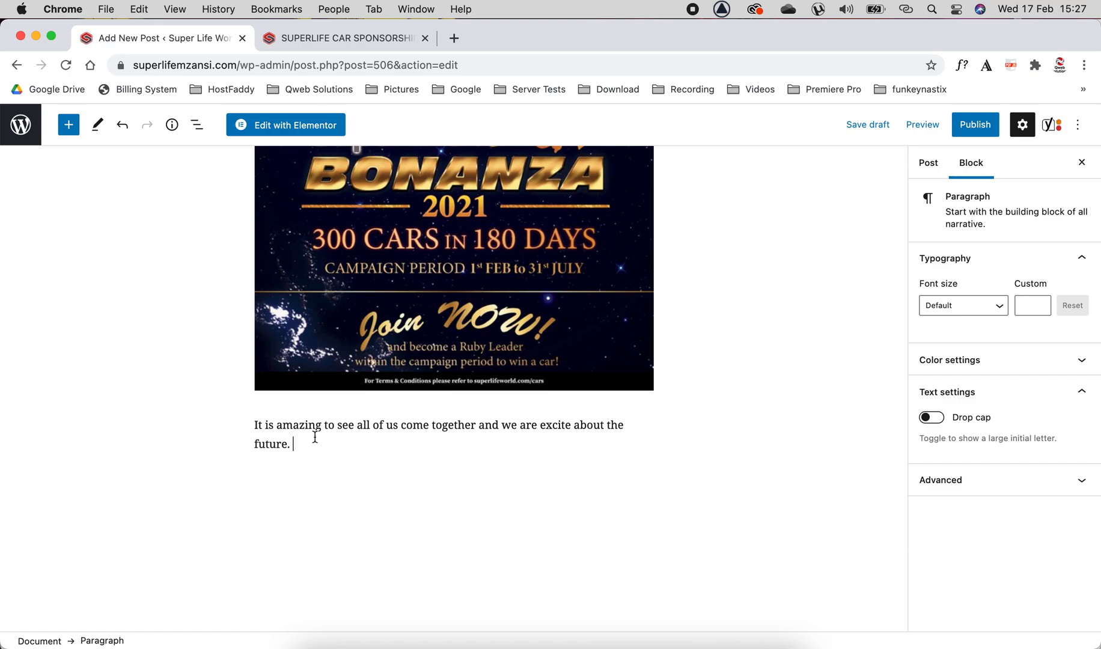
Assign the post to the Annoucement and Campaigns categories in the post settings.
scroll(387, 408, "up", 8)
scroll(386, 408, "up", 2)
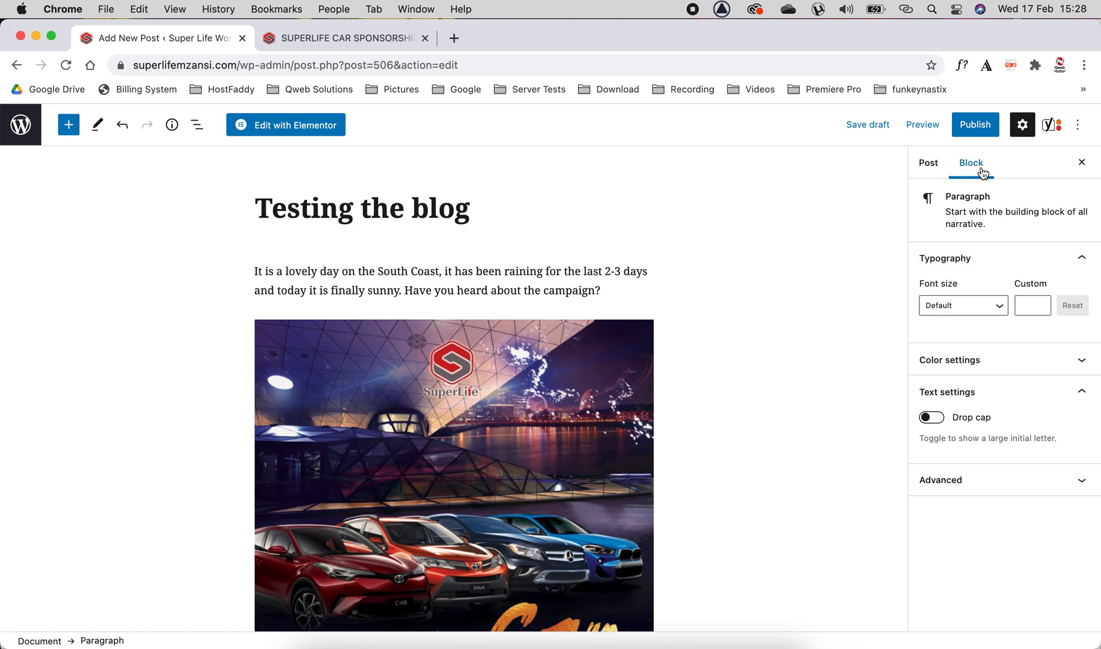
scroll(468, 507, "down", 5)
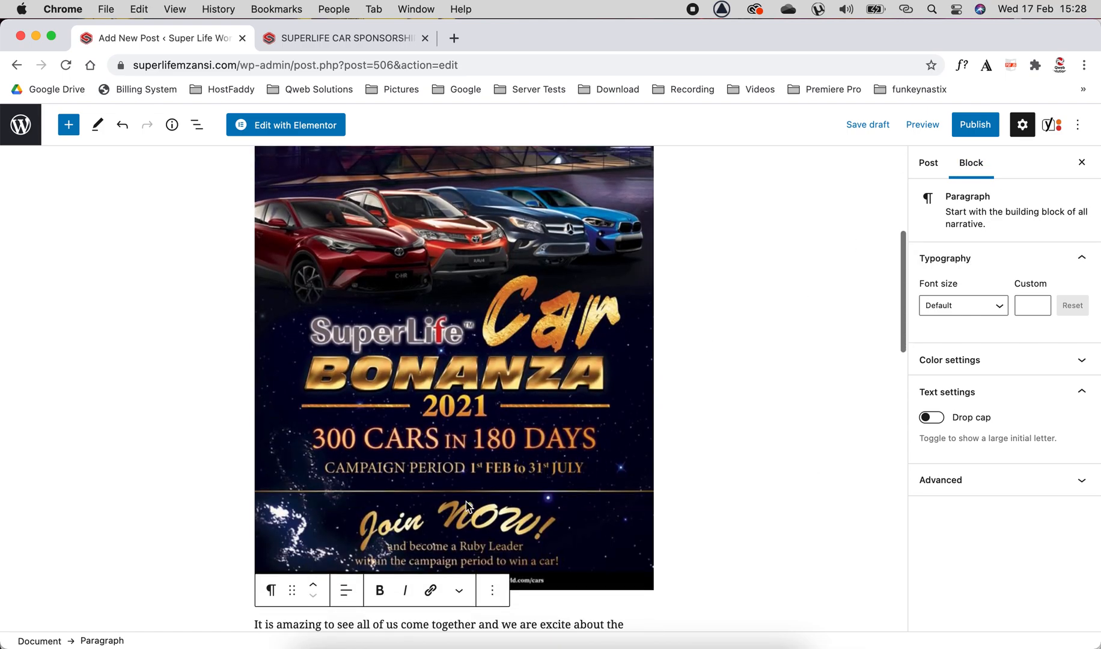
scroll(468, 507, "down", 2)
left_click_drag(254, 439, 315, 456)
left_click(933, 170)
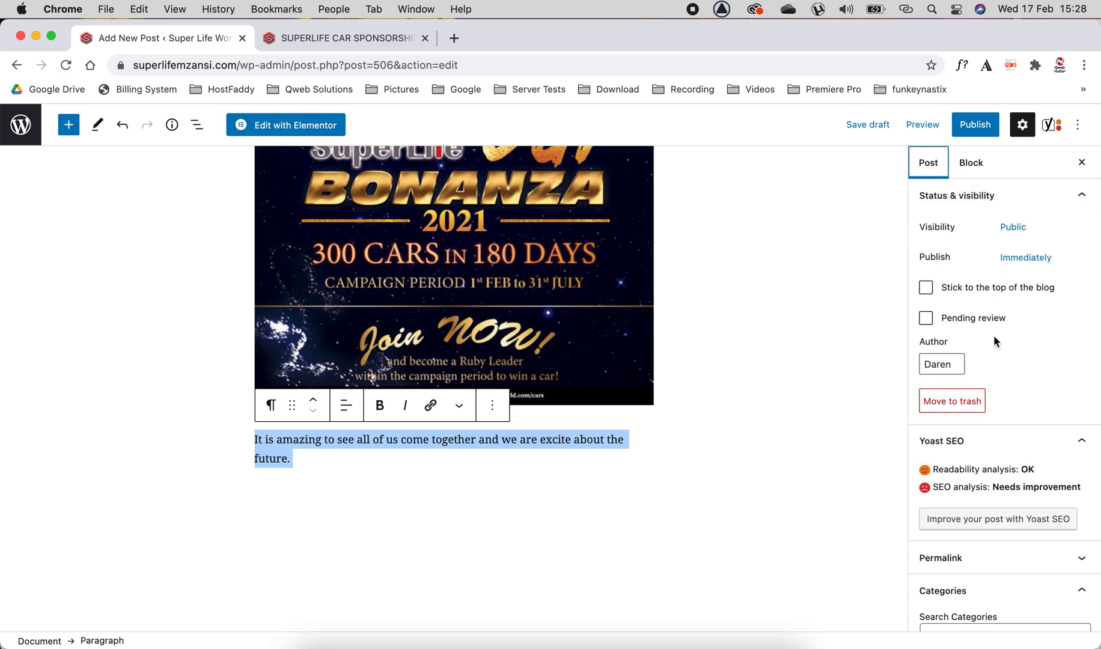
scroll(995, 338, "down", 2)
scroll(993, 334, "down", 5)
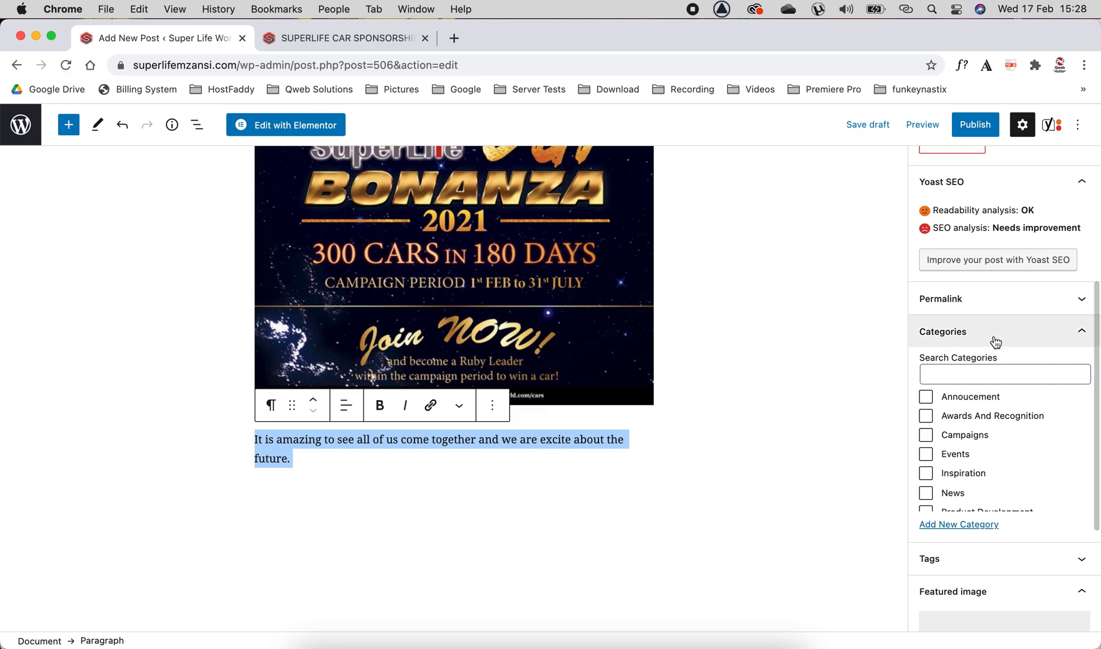
left_click(1084, 335)
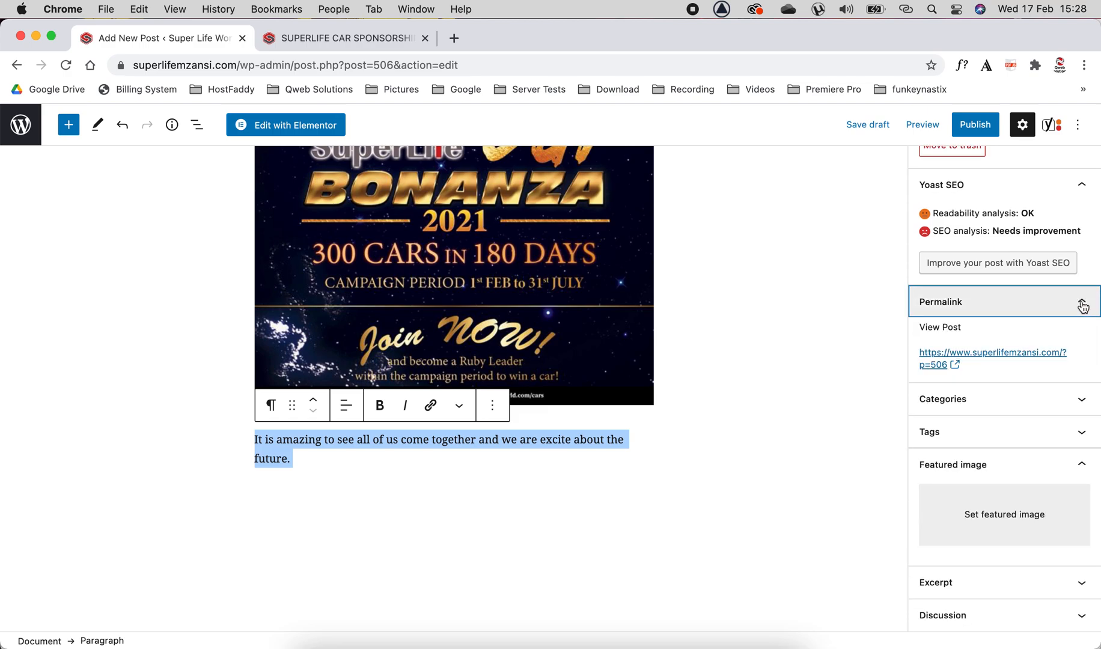
left_click(1083, 306)
left_click(1083, 333)
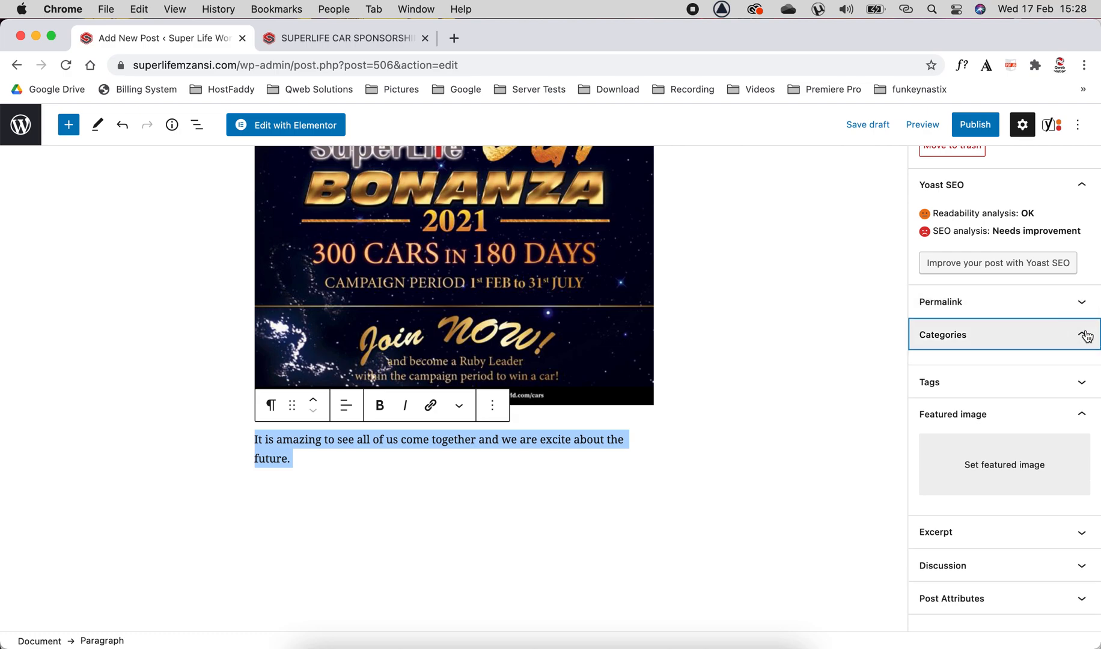
left_click(926, 401)
left_click(926, 438)
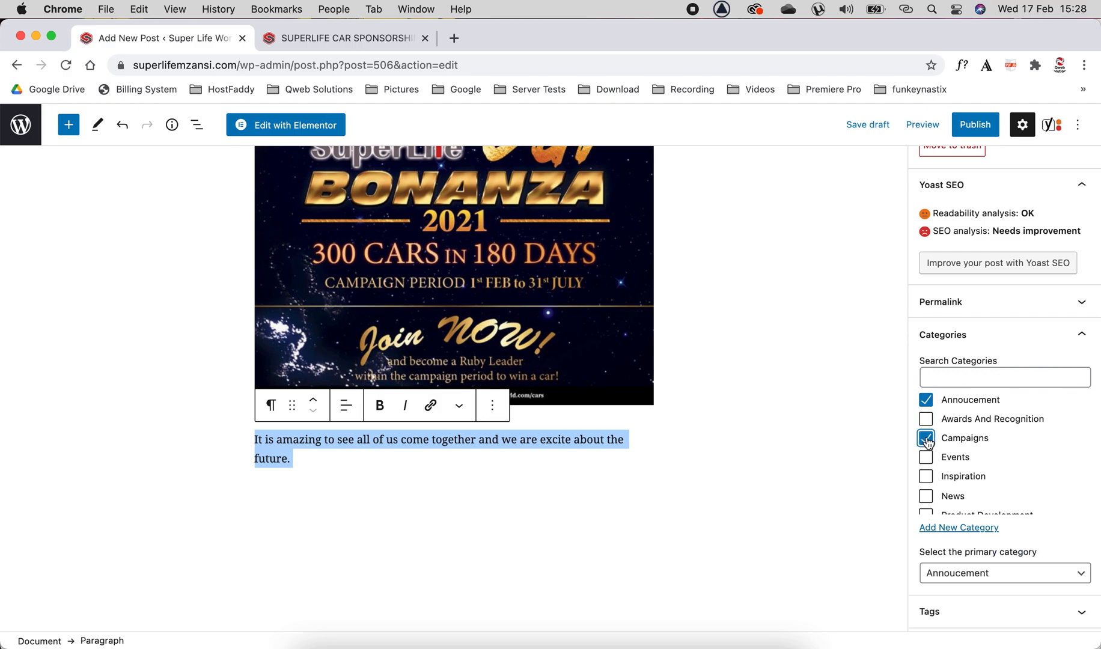
scroll(989, 452, "down", 5)
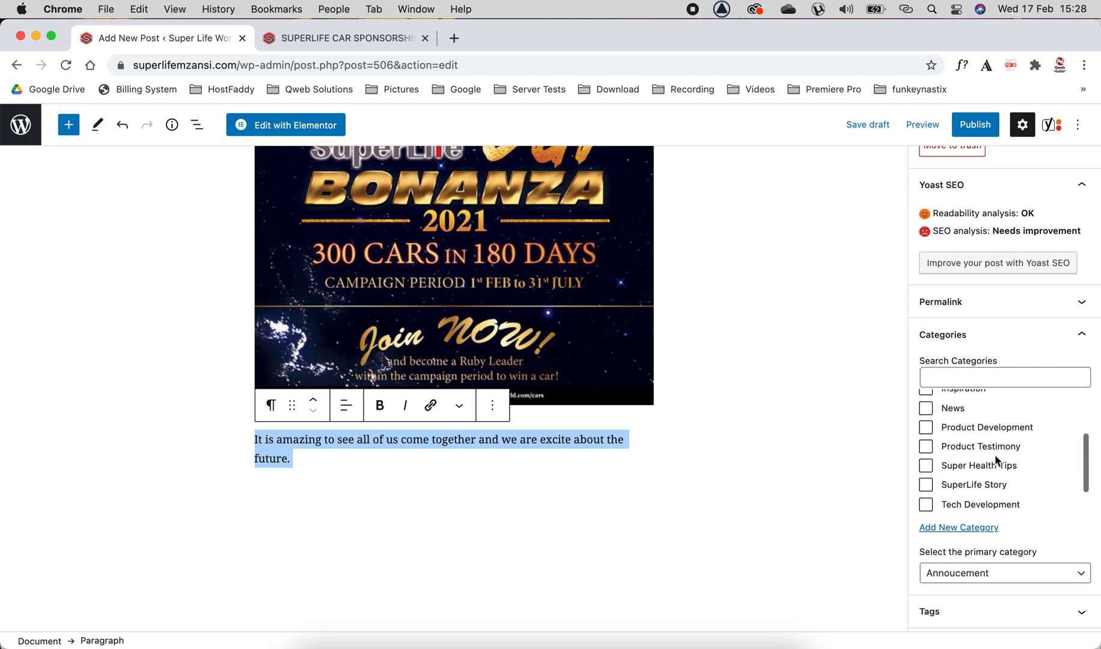
scroll(995, 454, "up", 1)
left_click(926, 413)
Add the tags South Coast, Car, Special, Super Life, Mzansi and 300 Cars to the post.
left_click(1082, 337)
left_click(1081, 368)
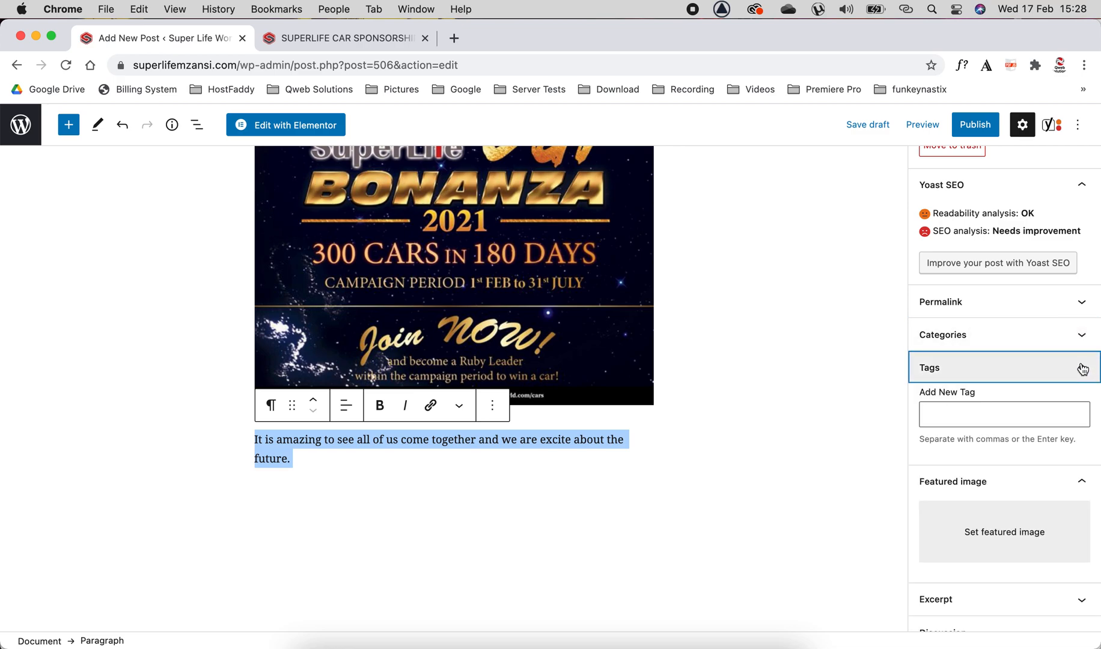
left_click(960, 415)
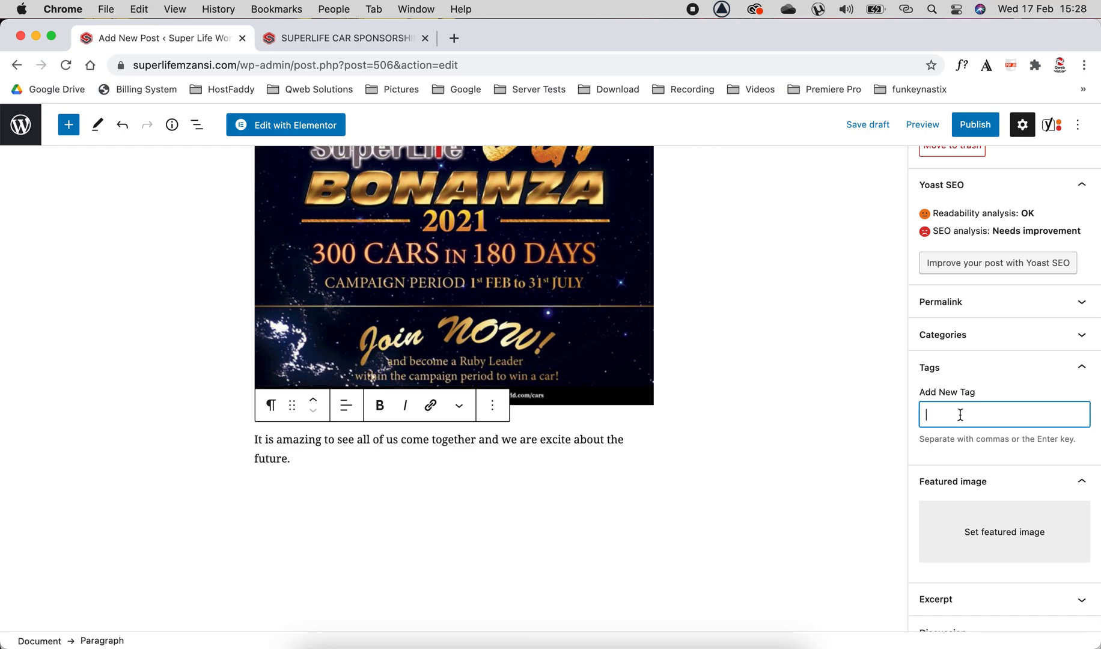
type("South Coast")
key("Return")
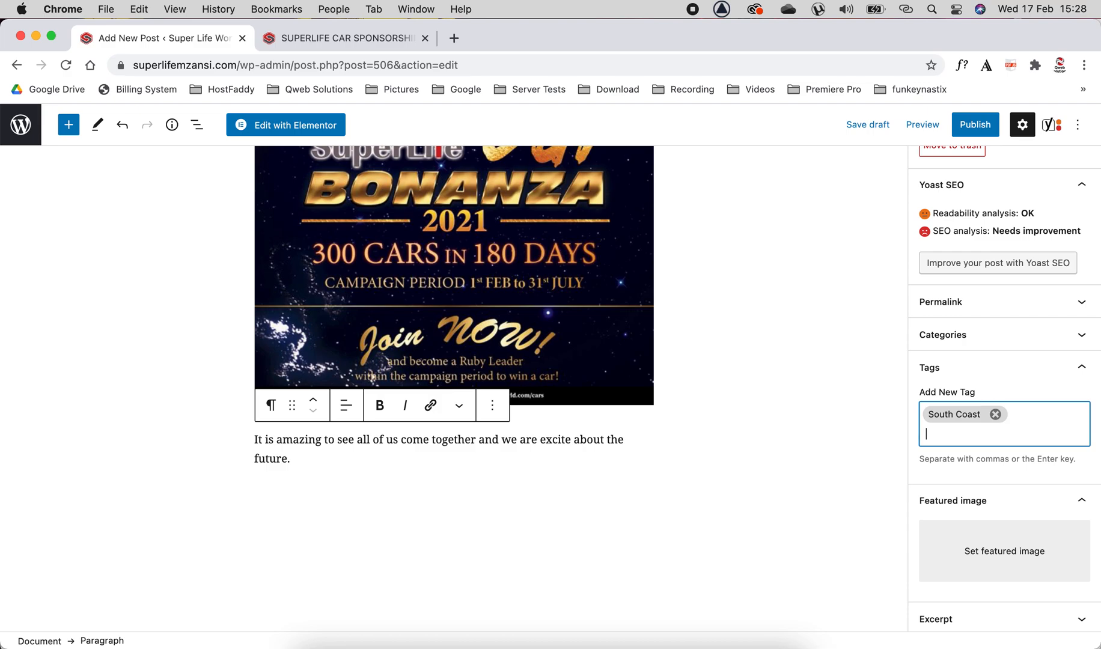
type("C")
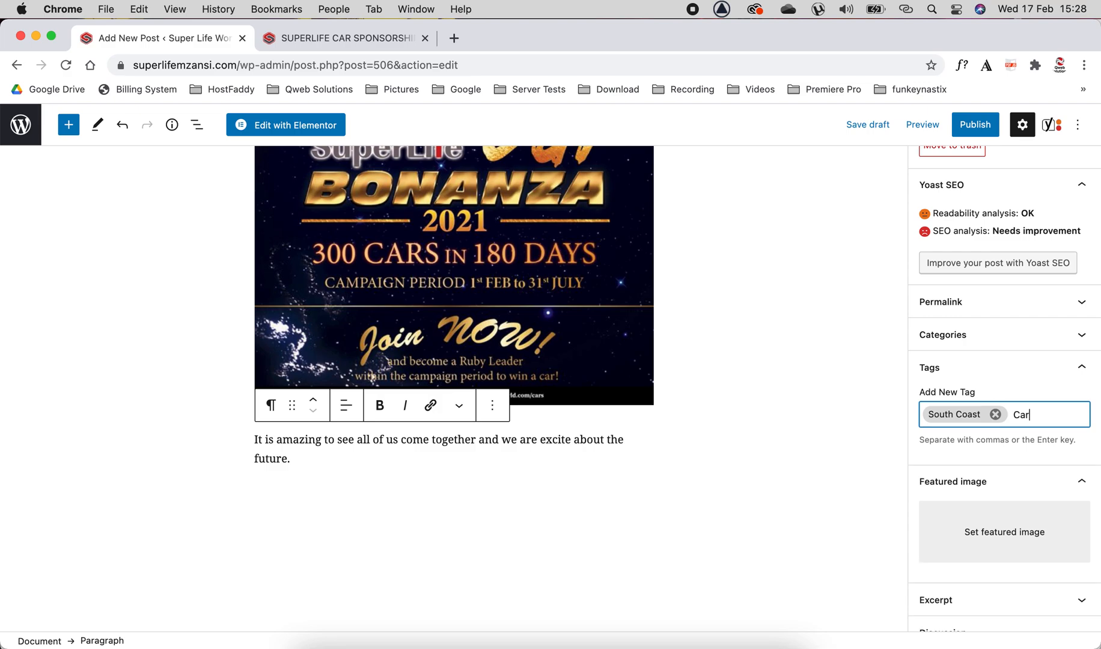
type("ar")
key("Return")
type("Special")
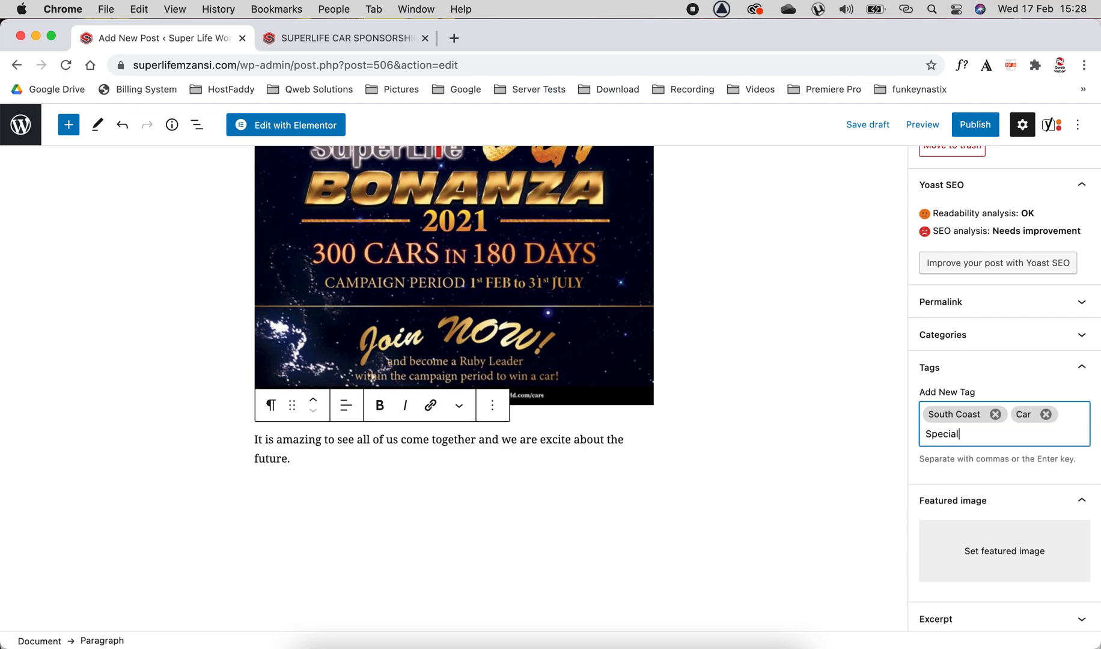
key("Return")
type("Super")
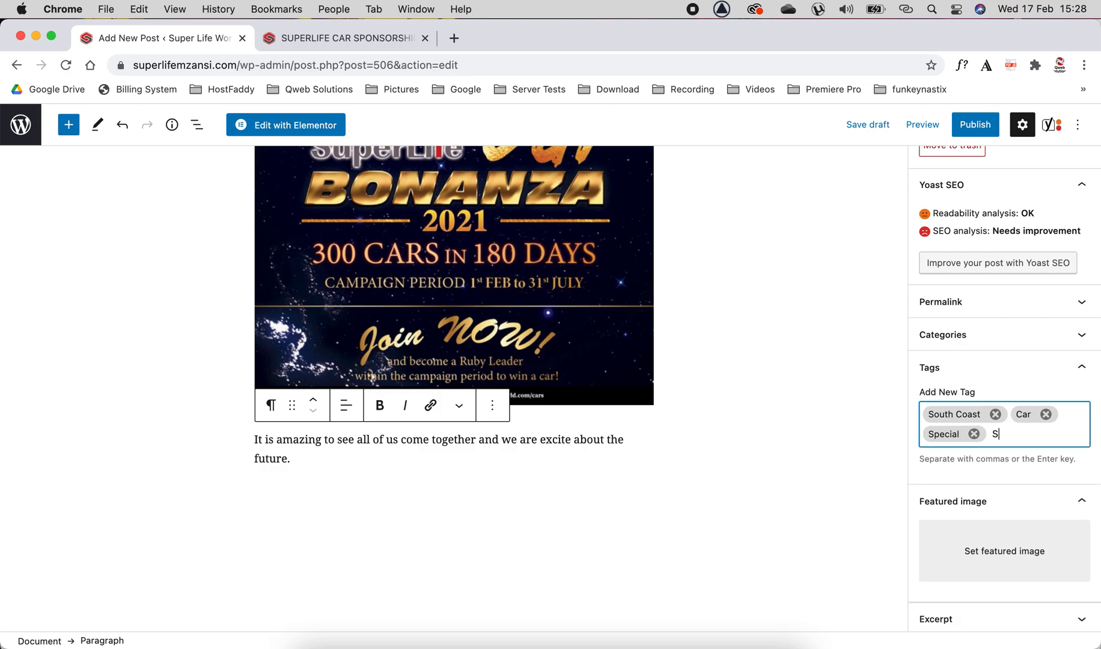
type(" Life")
key("Return")
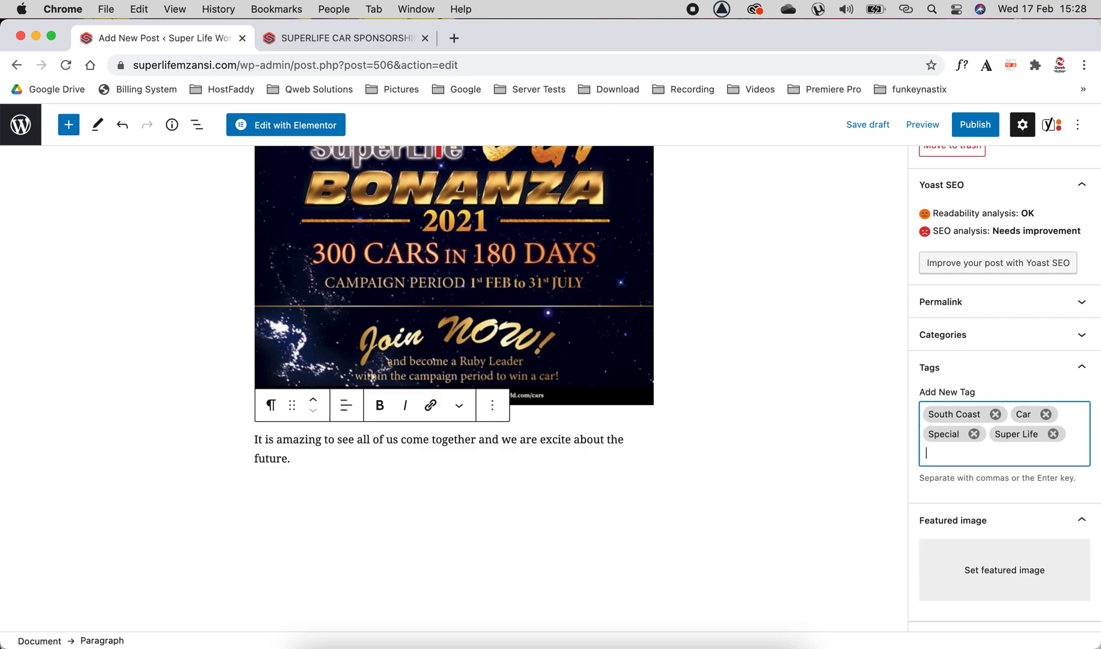
type("Mzansi")
key("Return")
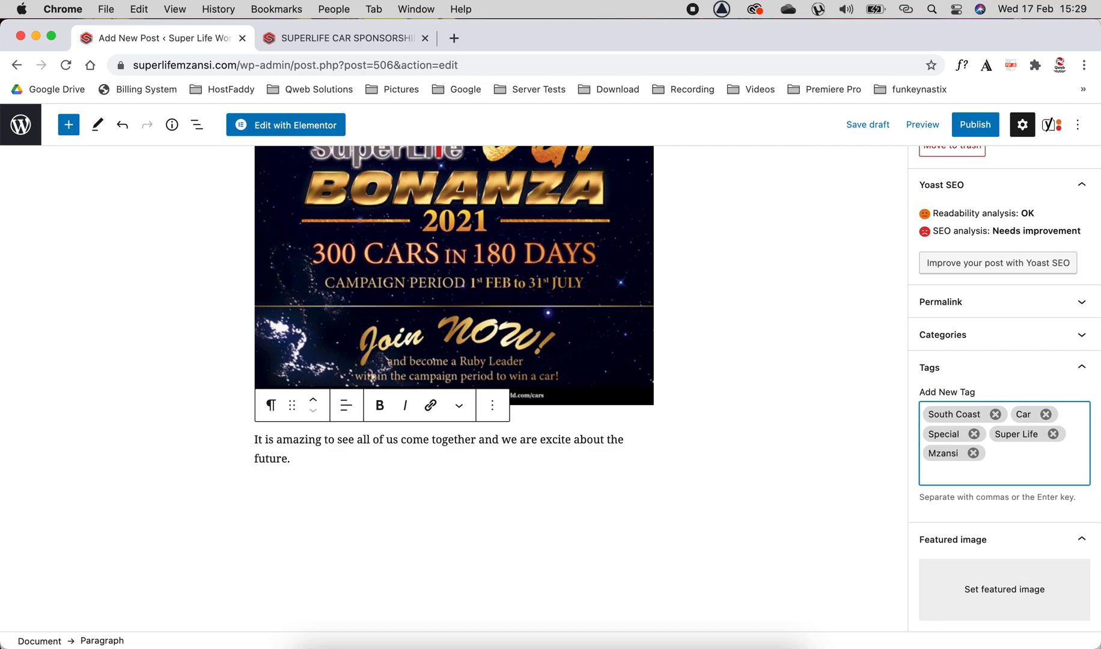
type("300 Cars")
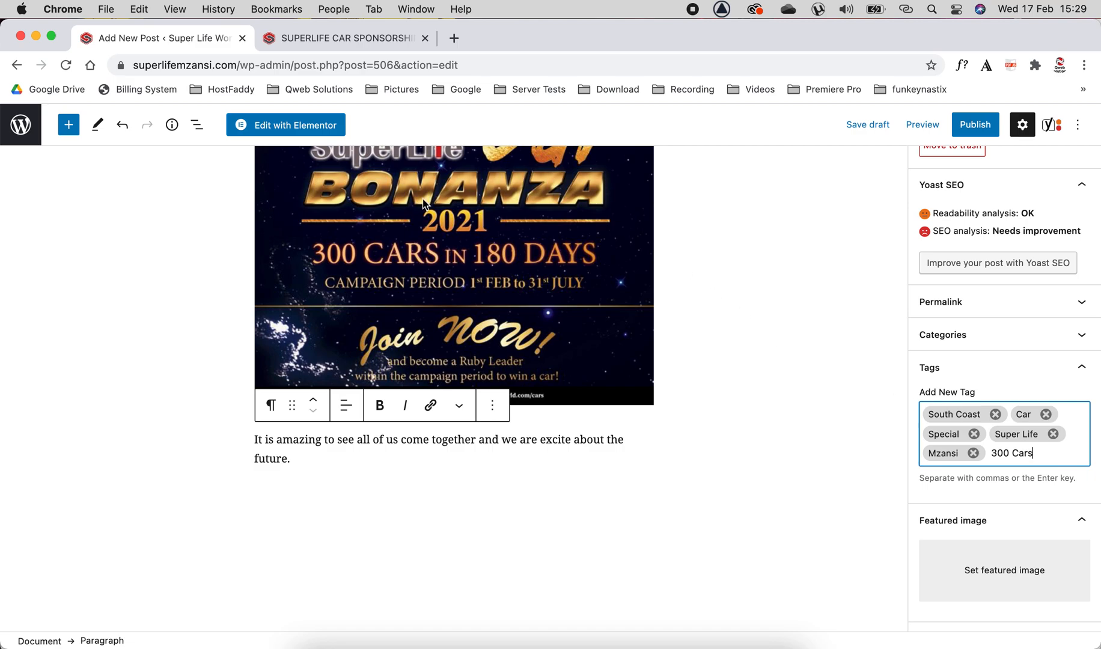
key("Return")
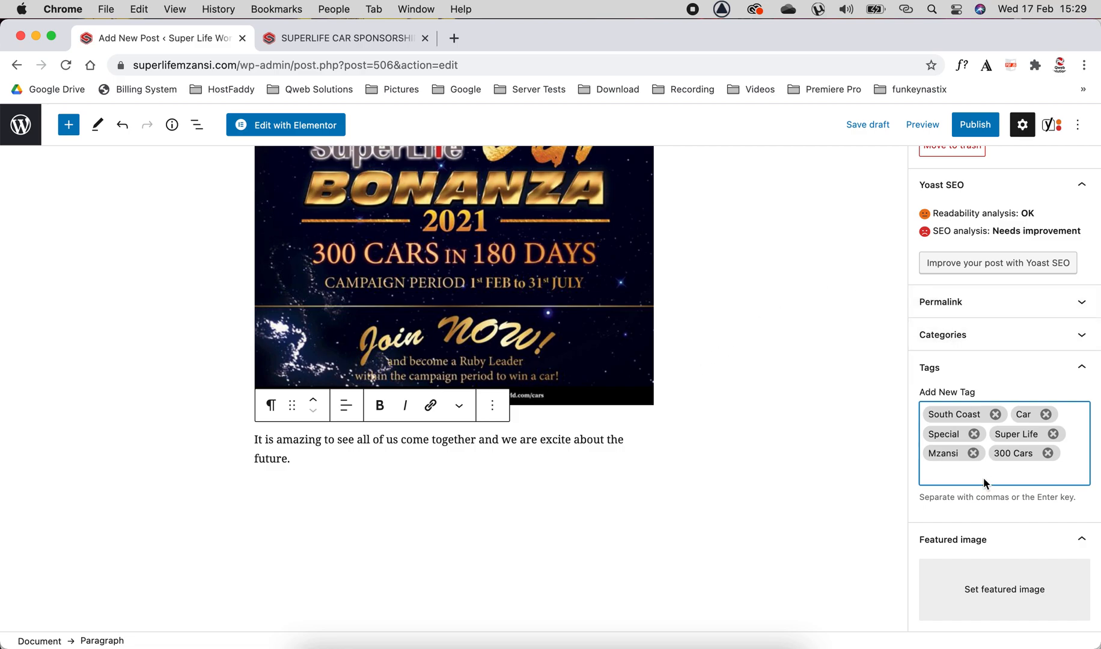
Open the media dialog for setting the post's featured image.
scroll(984, 396, "down", 2)
scroll(984, 396, "down", 2)
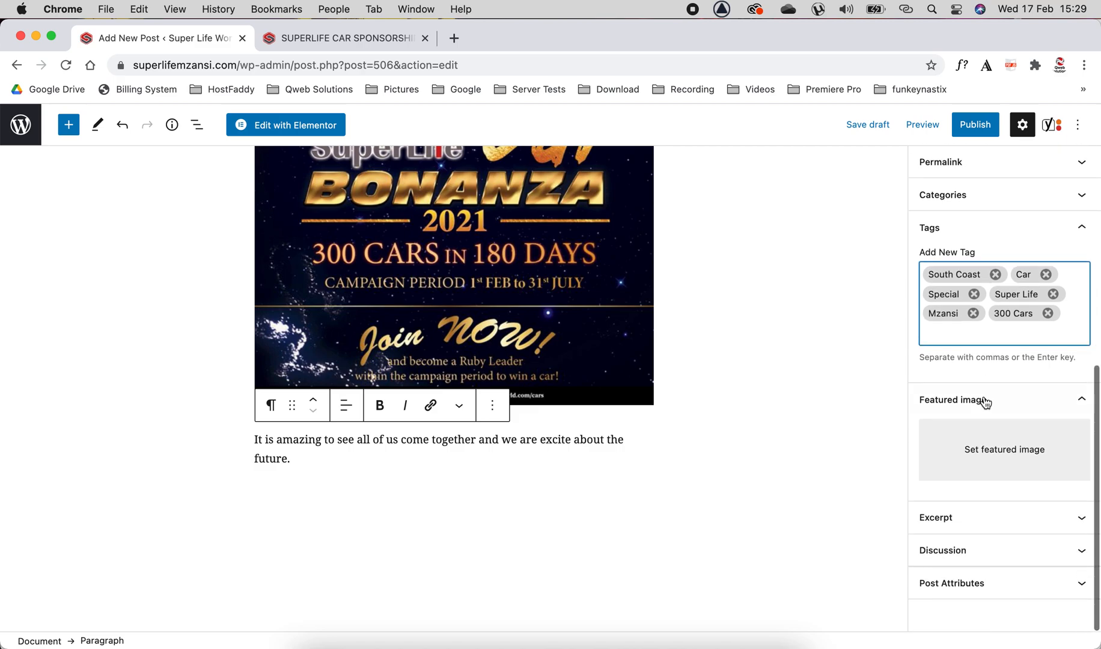
left_click(1010, 447)
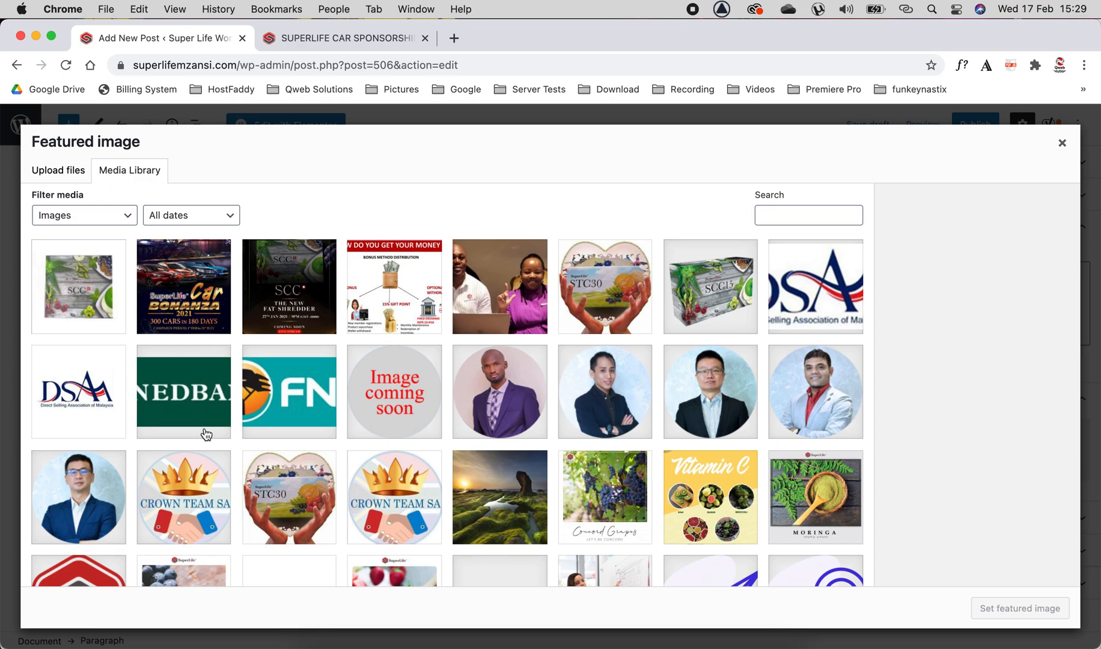
left_click(56, 171)
left_click(562, 394)
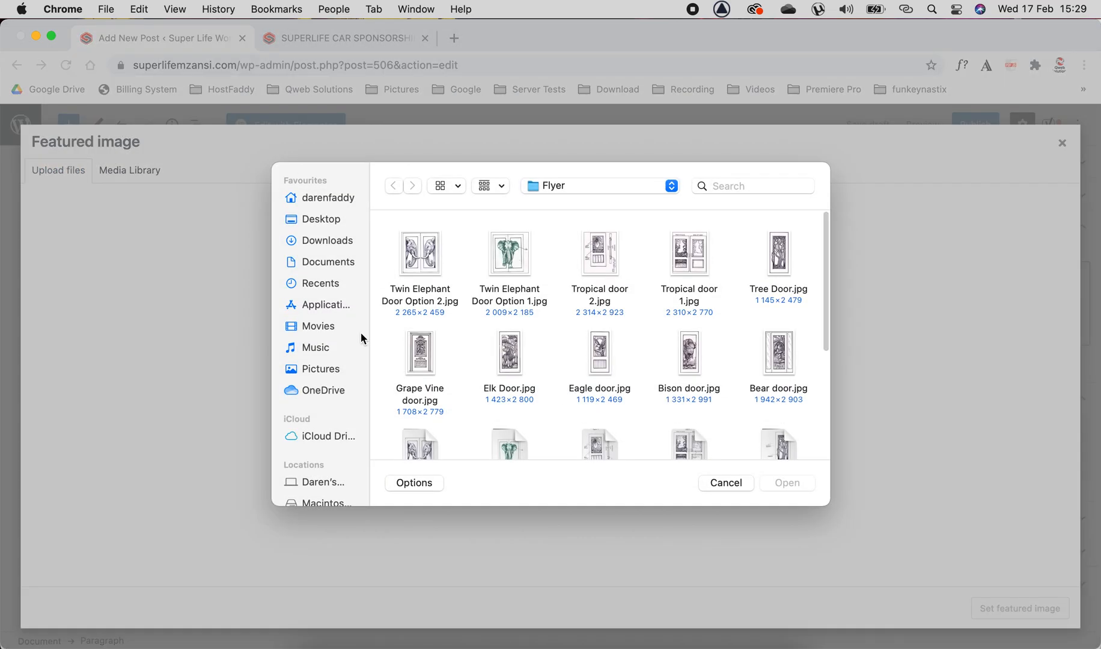
left_click(727, 484)
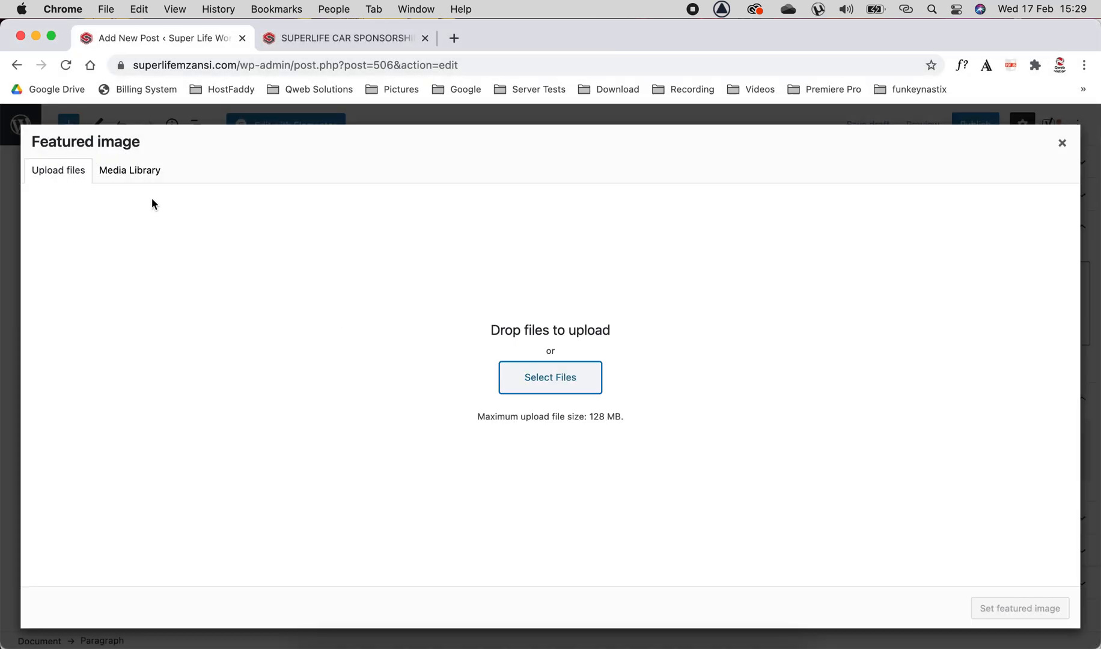
left_click(141, 174)
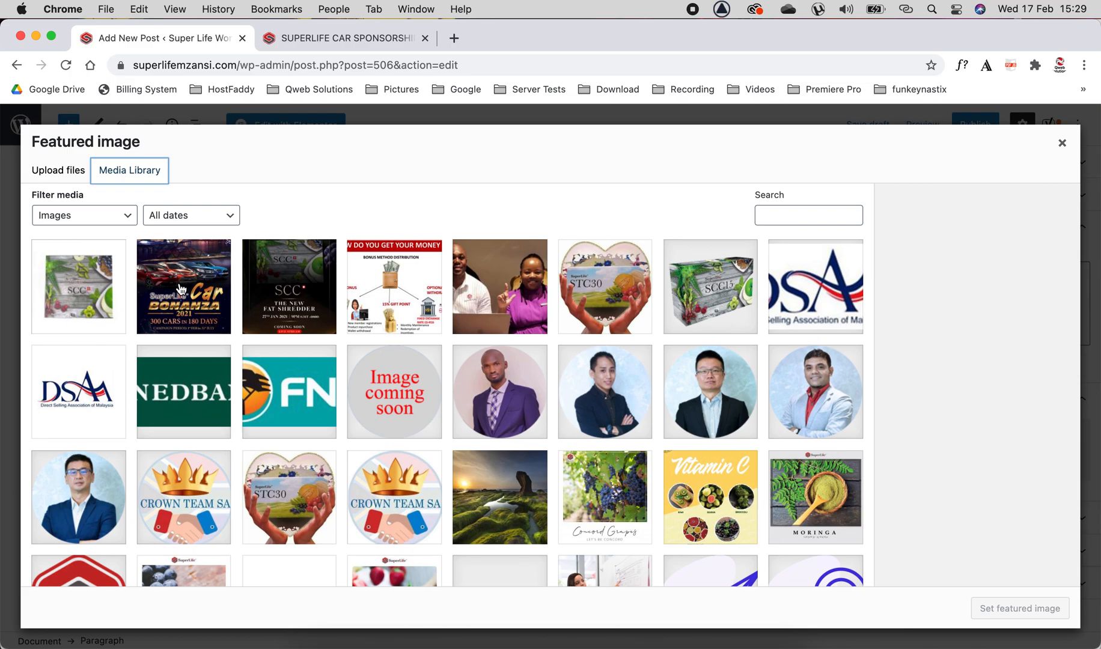
Set the Mlu-Pinky picture from the media library as the featured image.
left_click(531, 290)
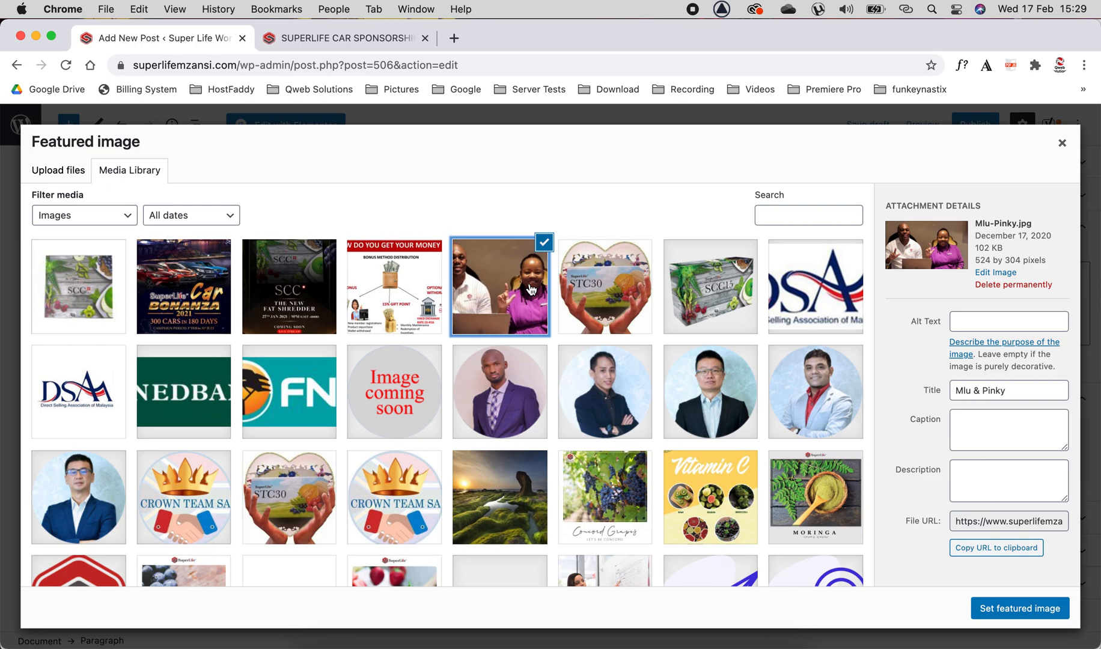
left_click(1020, 608)
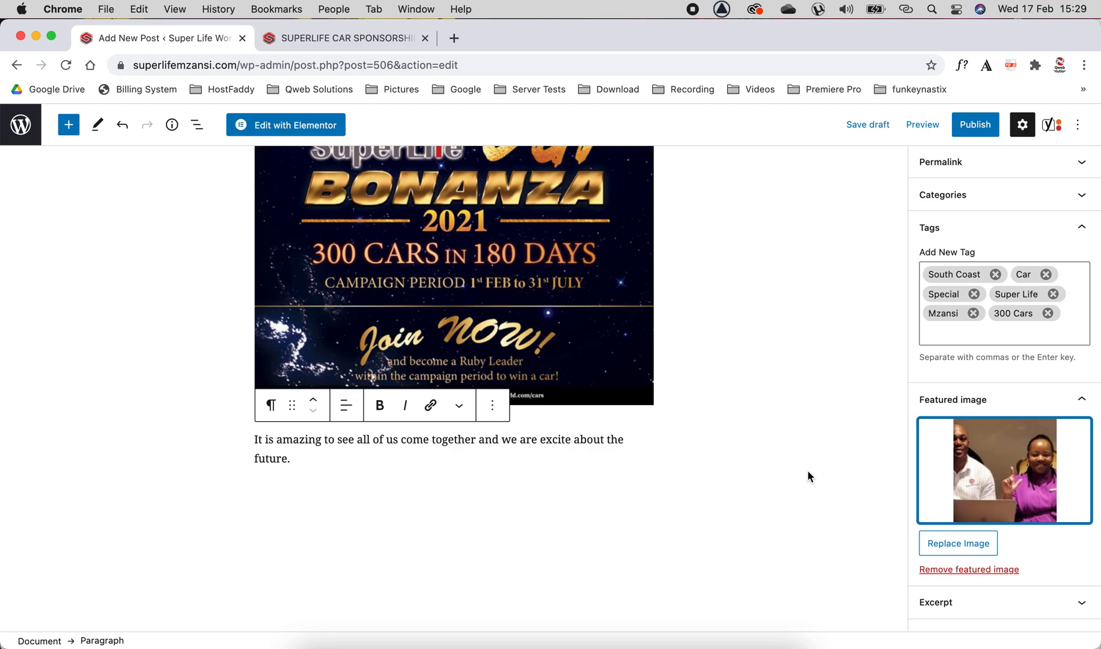
Begin publishing the post to open its pre-publish checks.
scroll(808, 472, "down", 5)
scroll(808, 471, "up", 5)
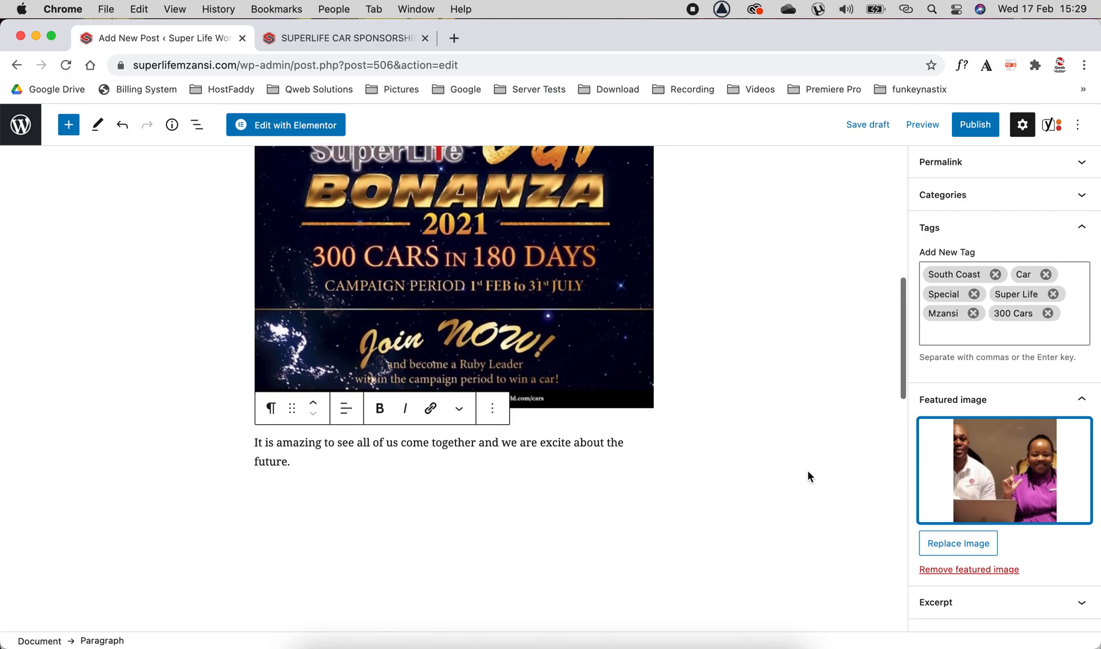
left_click(977, 130)
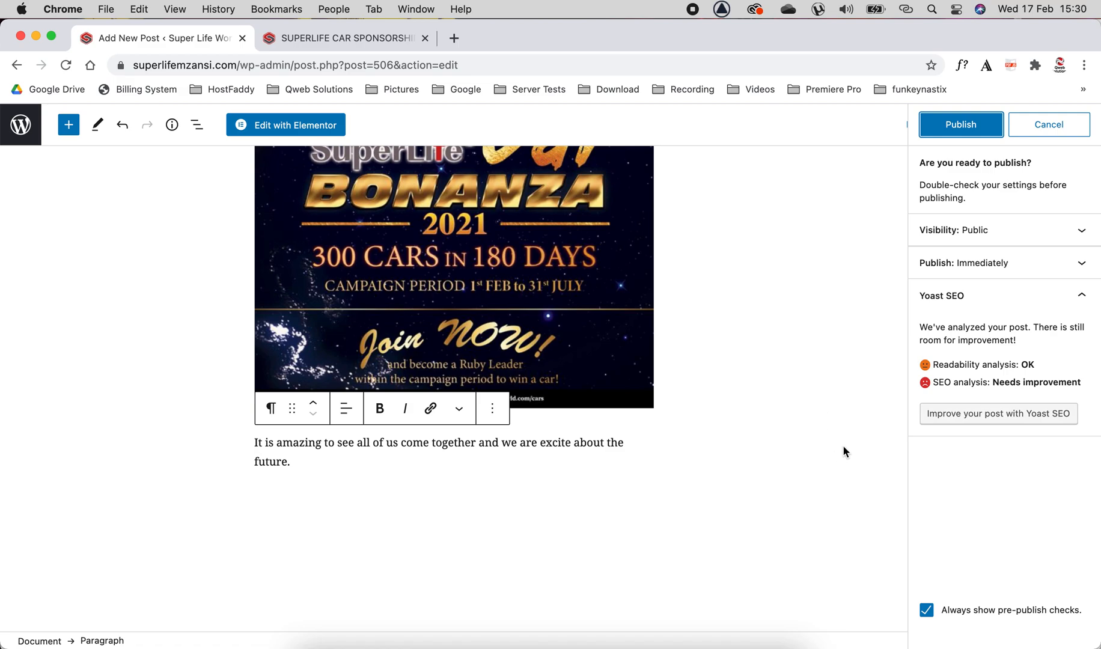
Try setting the publish date to February 18, 2021, then reset the publish date.
left_click(1080, 265)
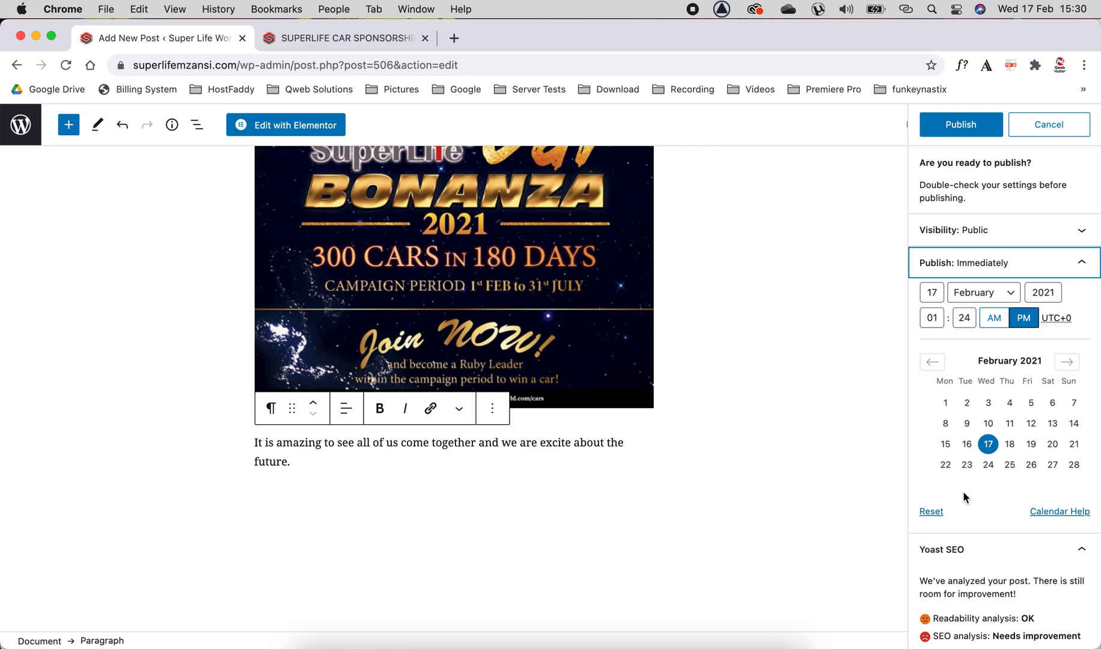
left_click(1010, 445)
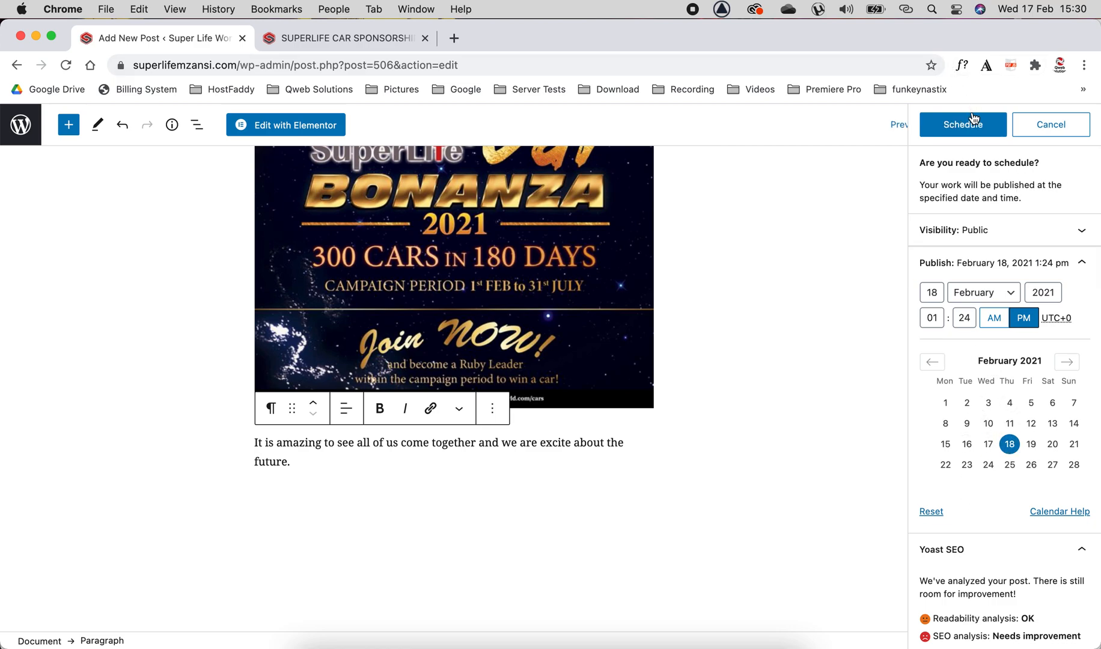
left_click(988, 444)
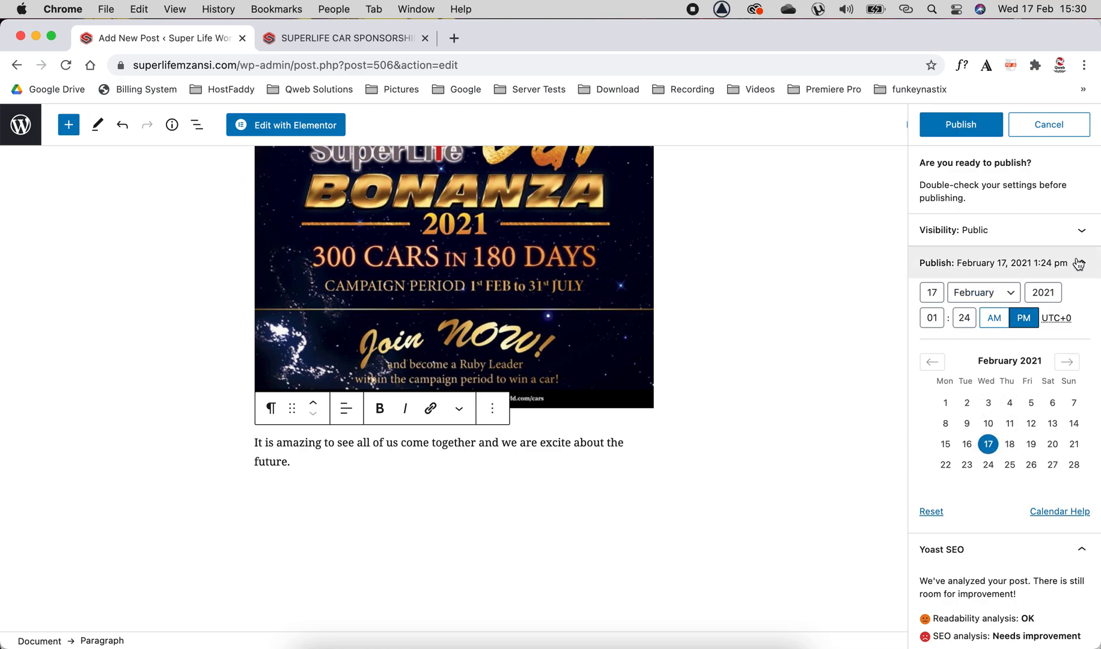
left_click(934, 513)
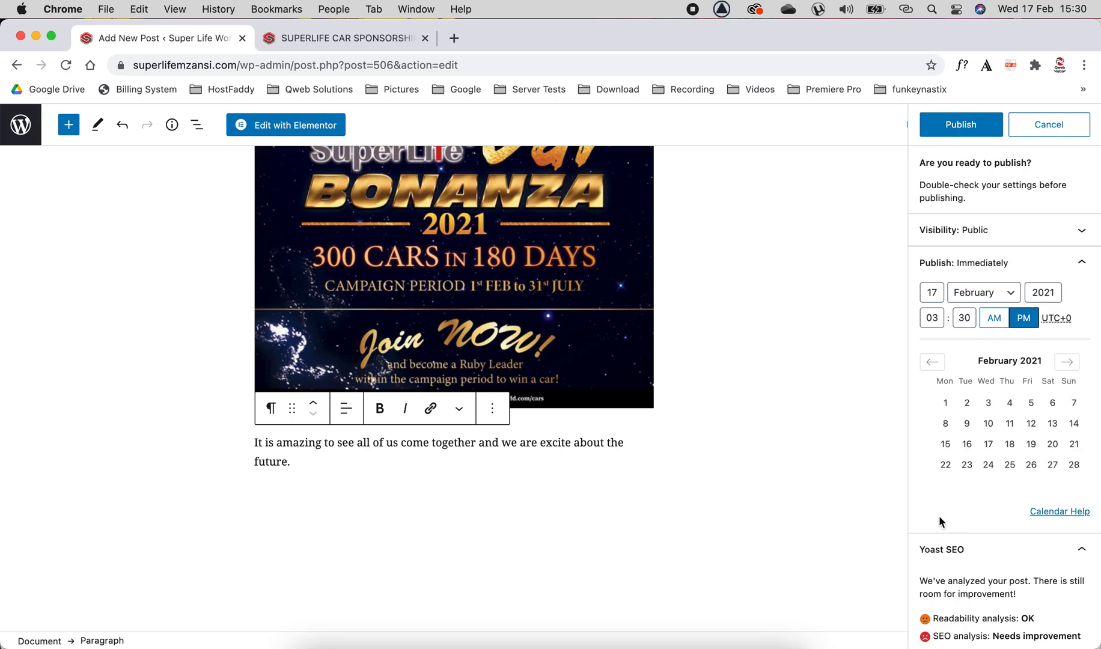
Publish the post.
left_click(961, 125)
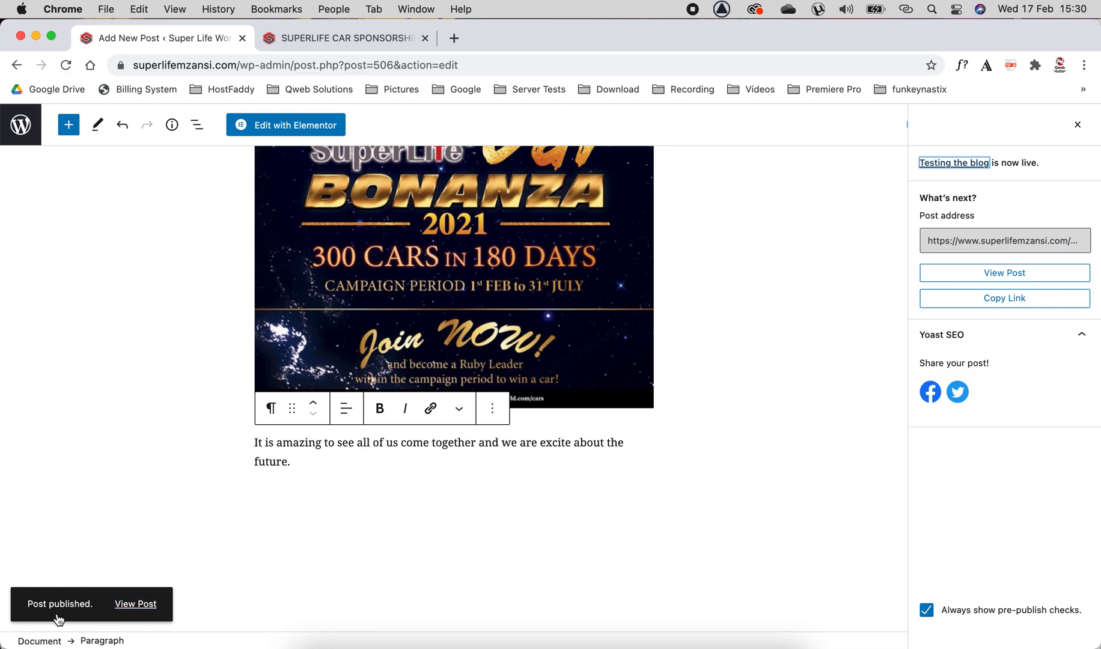
Go to the live site's home page and check the Our Latest News section for the new post.
left_click(363, 41)
scroll(196, 302, "up", 2)
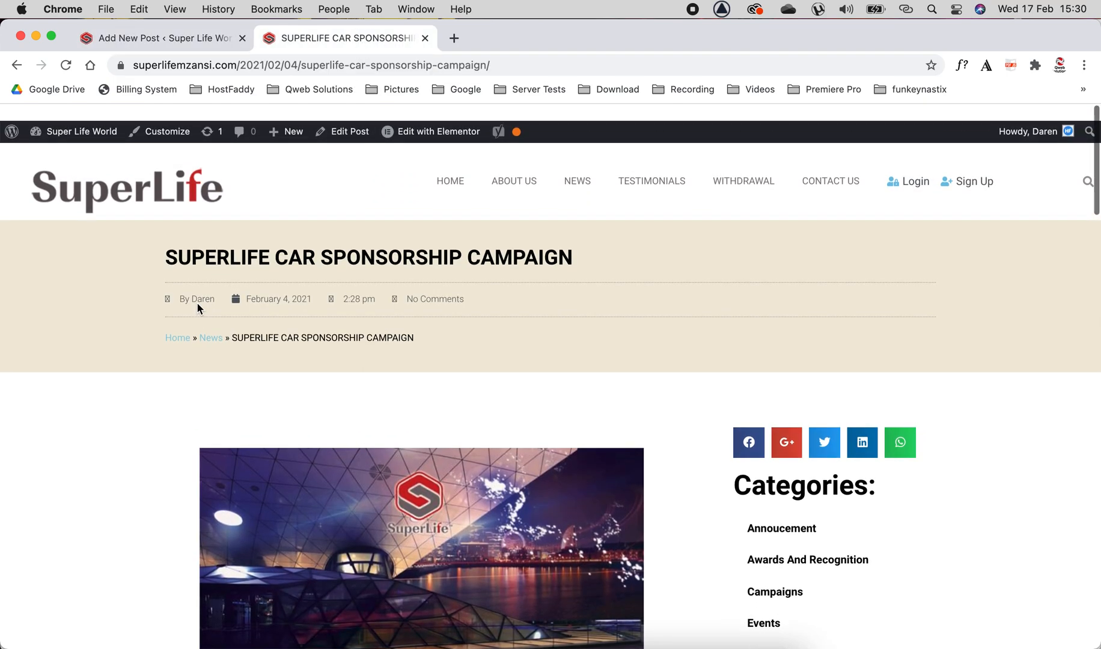
left_click(448, 167)
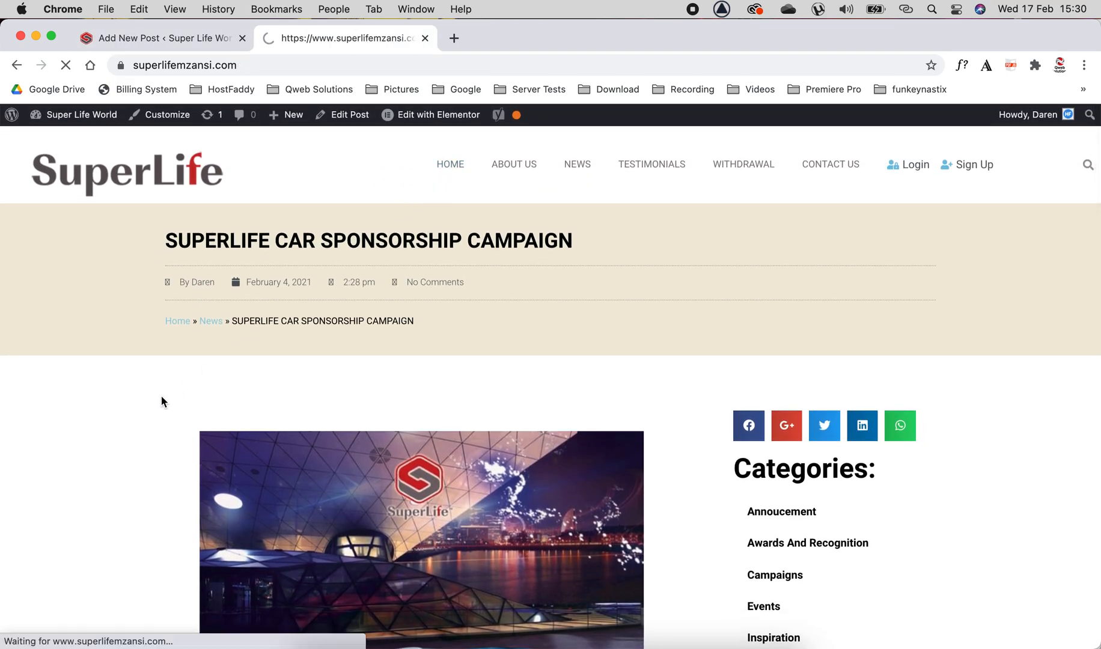
scroll(162, 398, "down", 15)
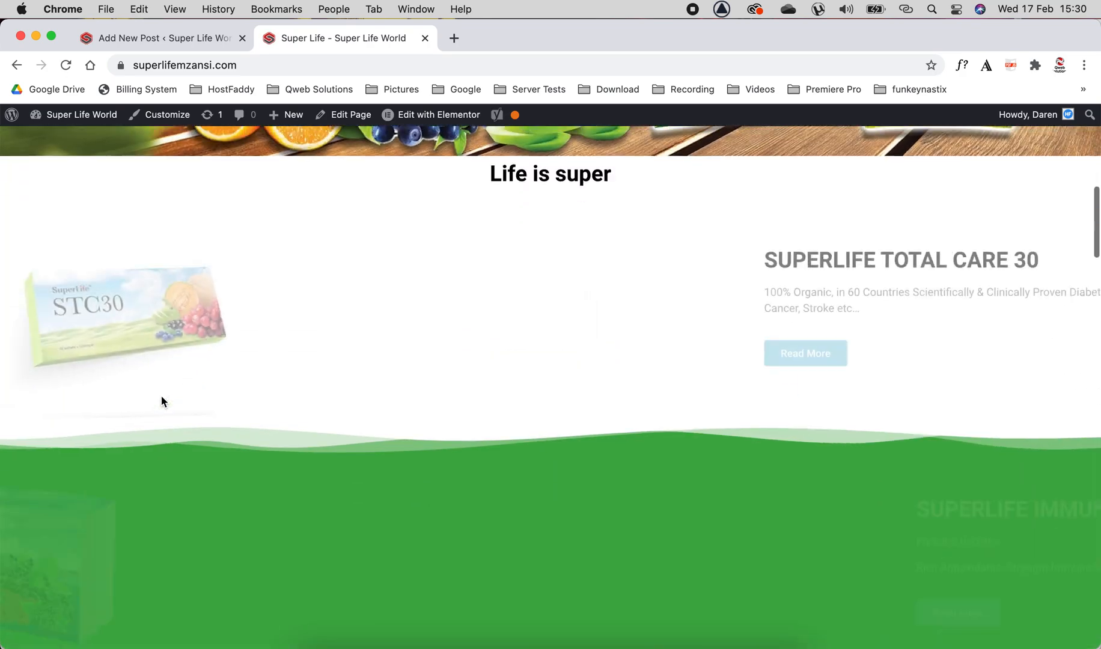
scroll(161, 398, "down", 20)
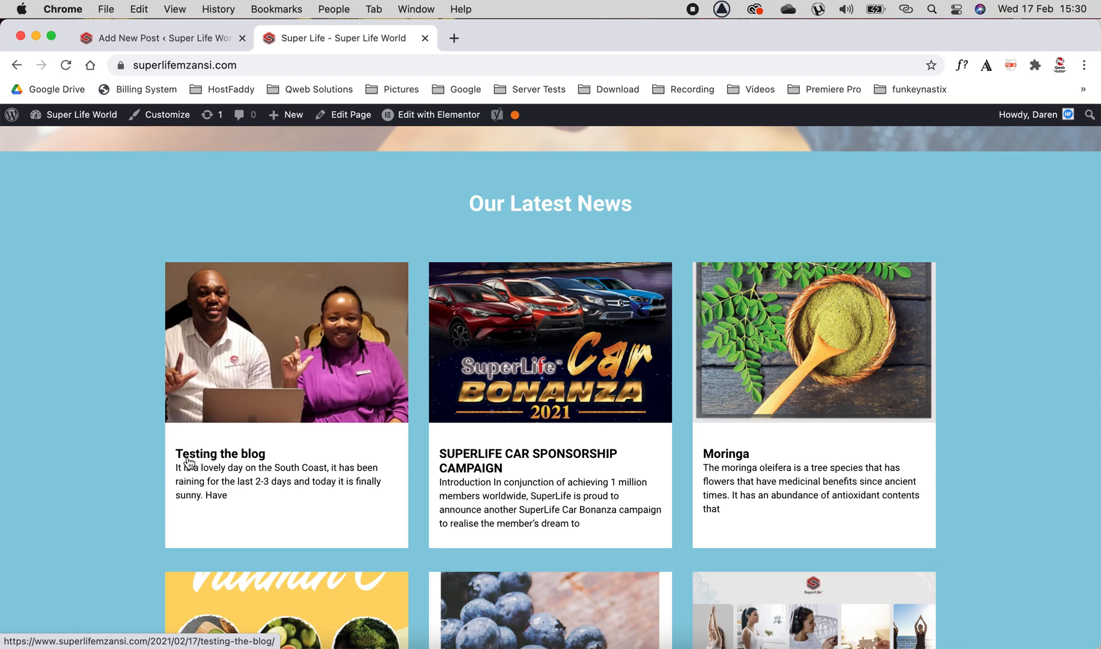
scroll(426, 232, "up", 1)
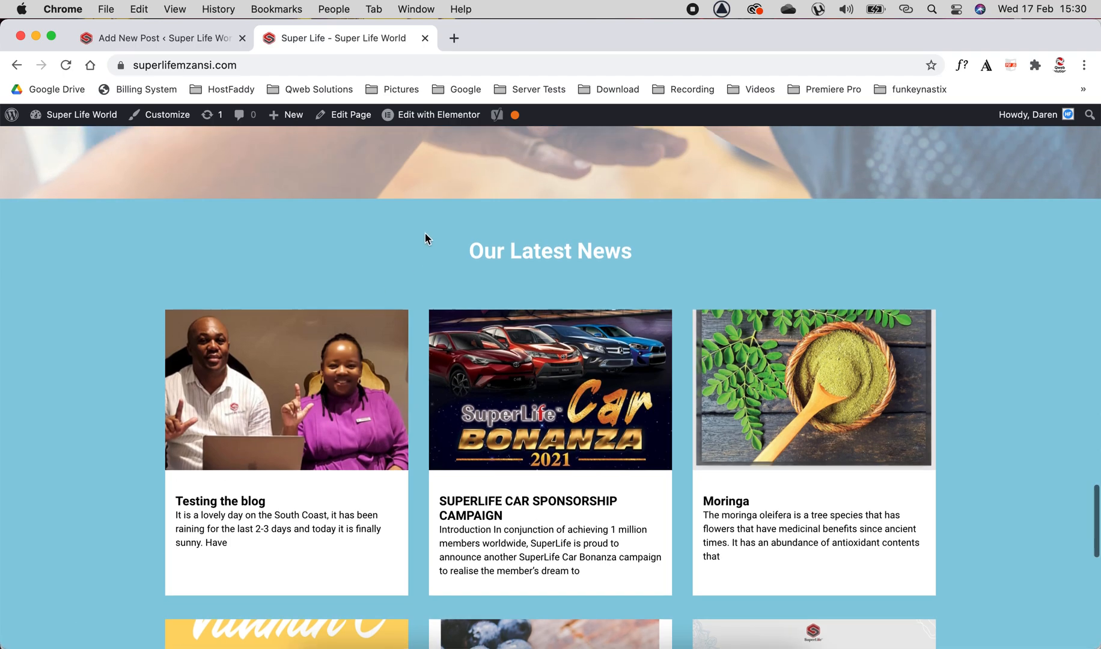
scroll(425, 238, "up", 20)
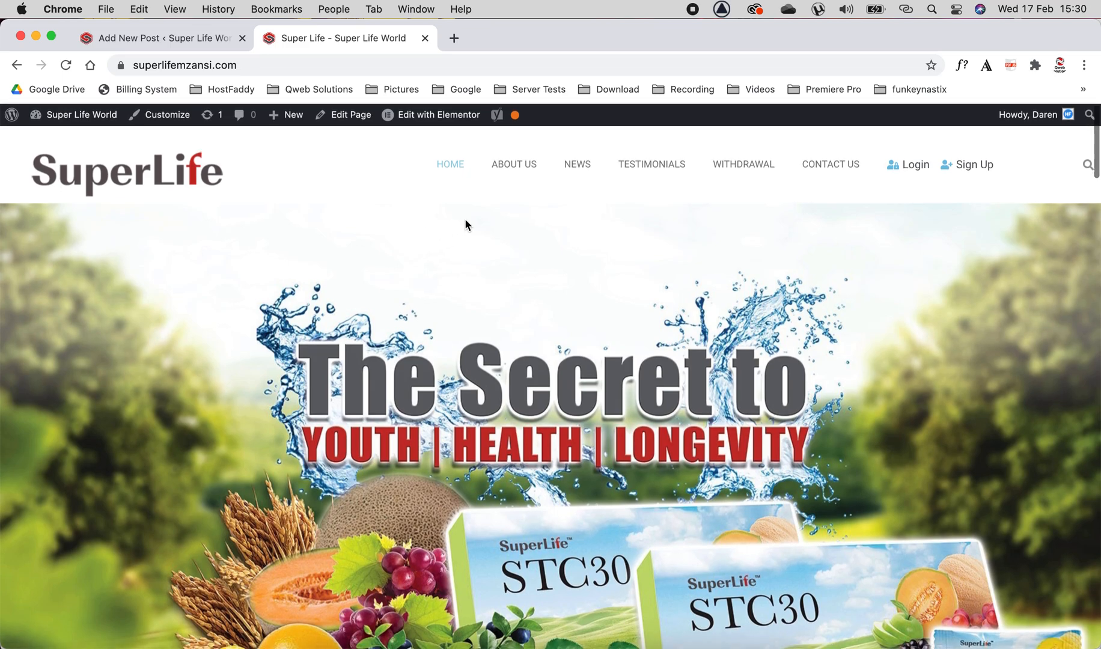
Browse the News page and the Annoucement and Campaigns category archives for the new post.
left_click(575, 167)
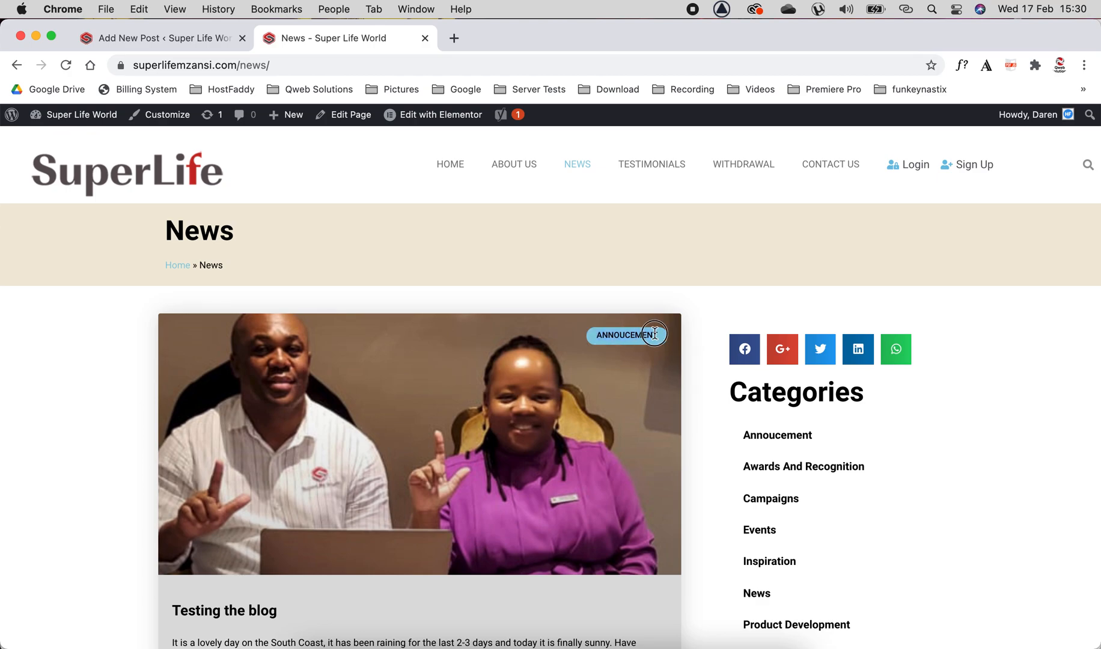
left_click(787, 435)
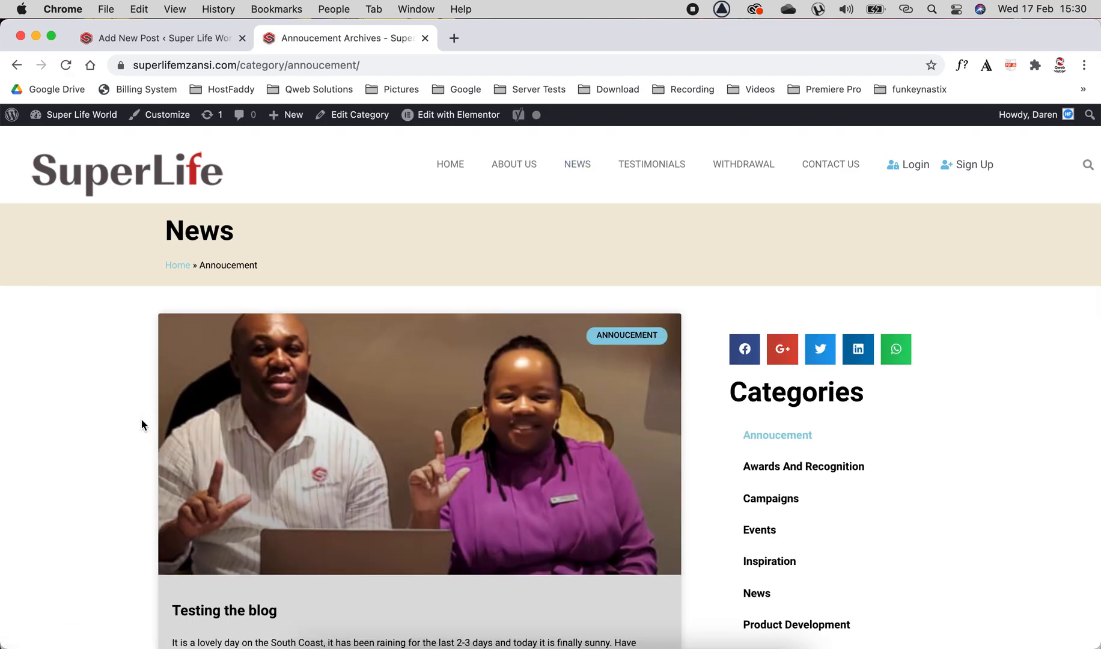
scroll(141, 419, "down", 15)
scroll(141, 423, "up", 15)
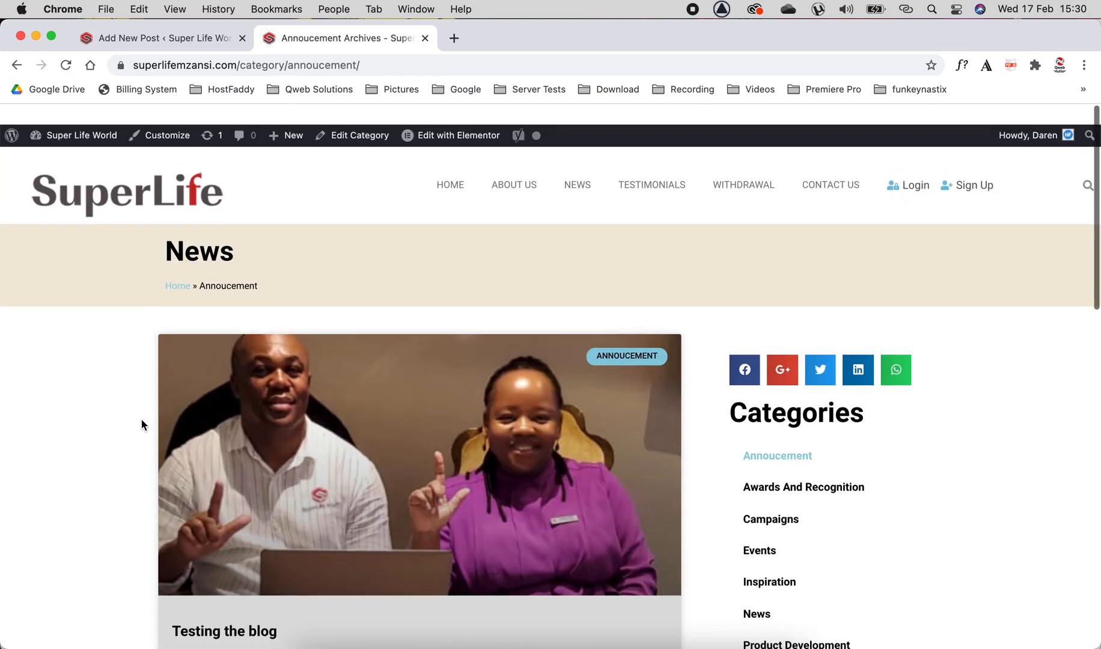
left_click(765, 500)
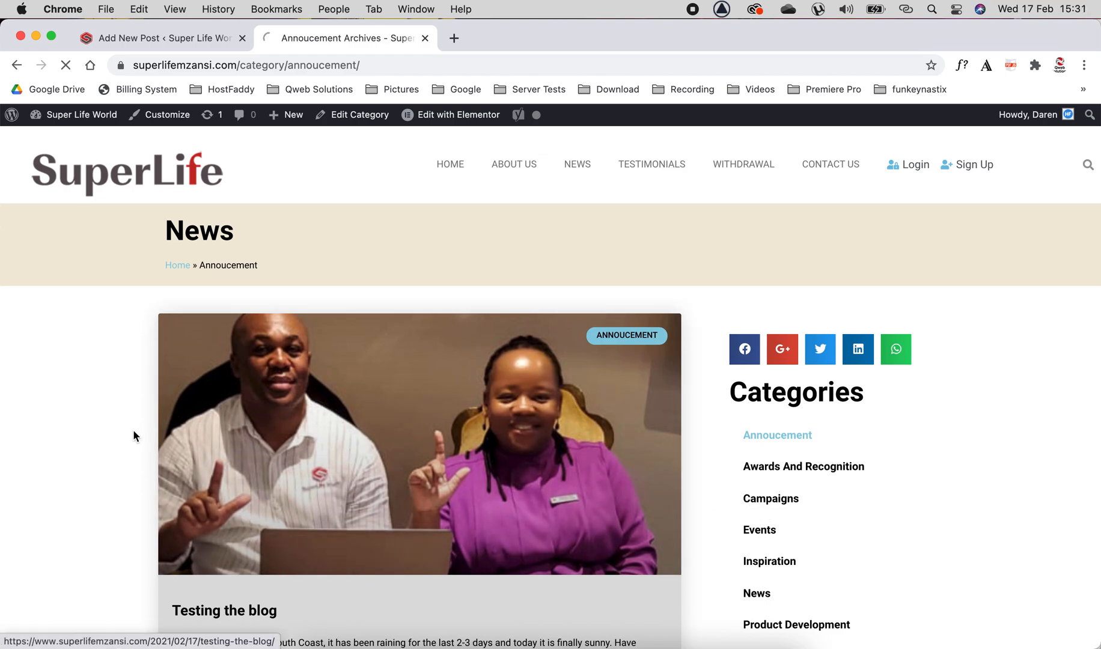
scroll(64, 432, "down", 8)
scroll(64, 431, "down", 3)
scroll(64, 432, "up", 10)
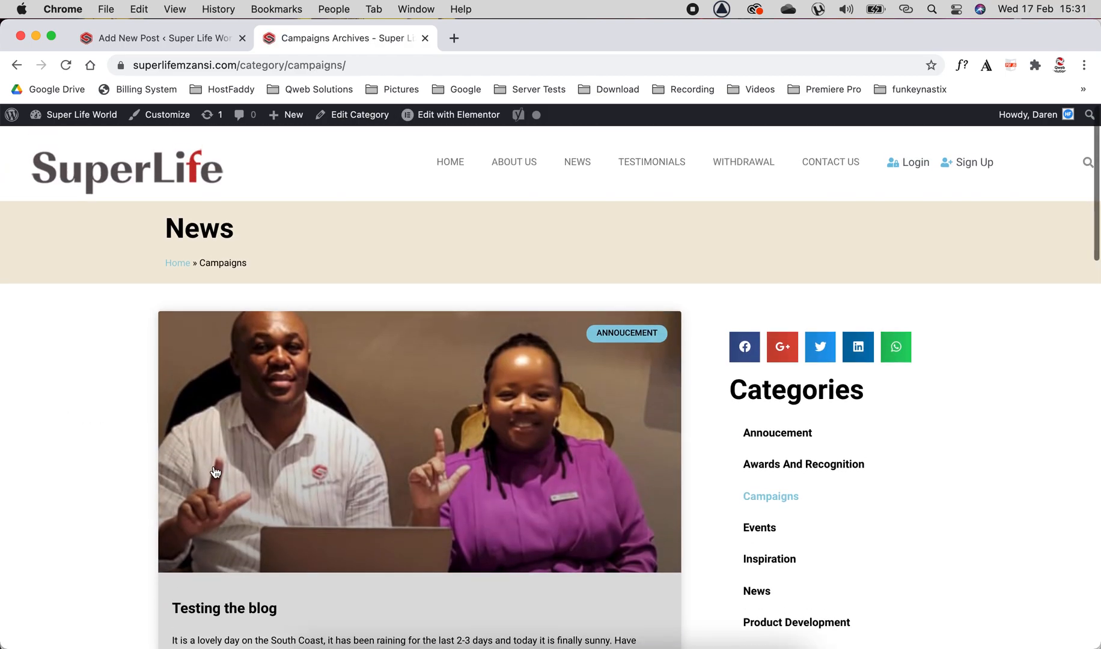
Open the new post from the Campaigns archive, browse its previous and next post links, and check the Testimonials archive.
left_click(334, 491)
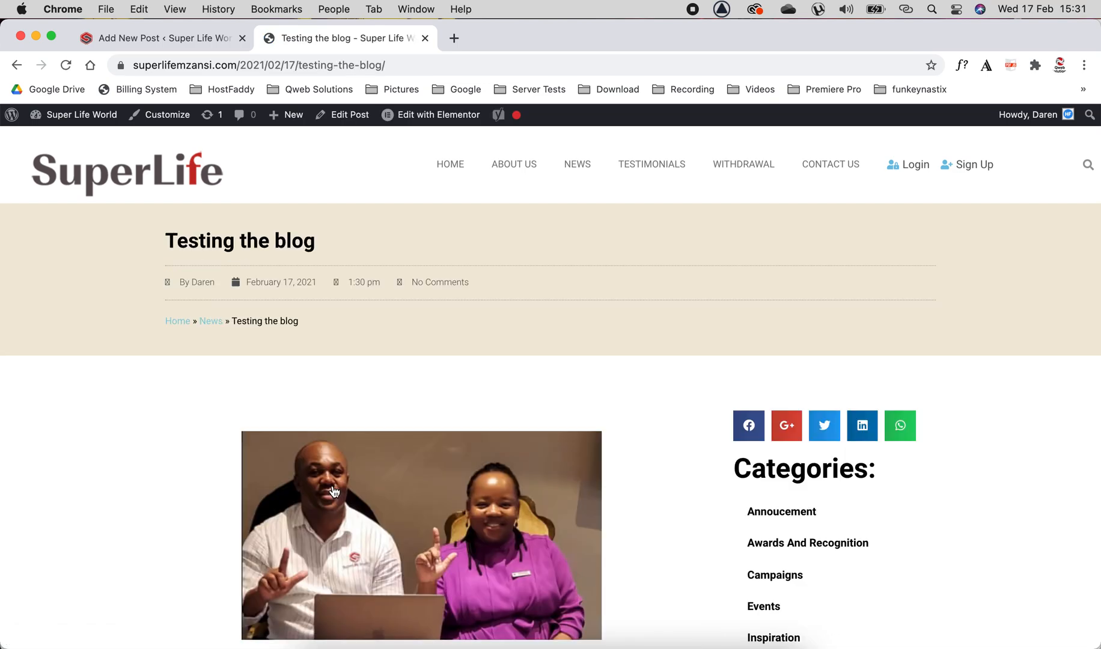
scroll(334, 491, "down", 5)
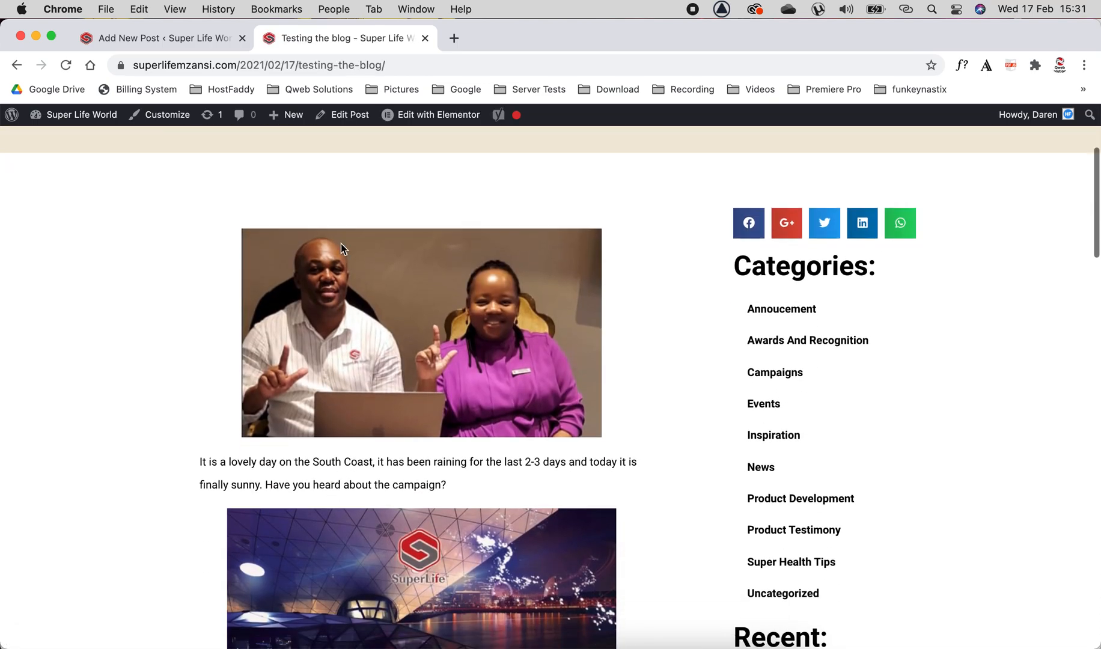
scroll(178, 388, "down", 15)
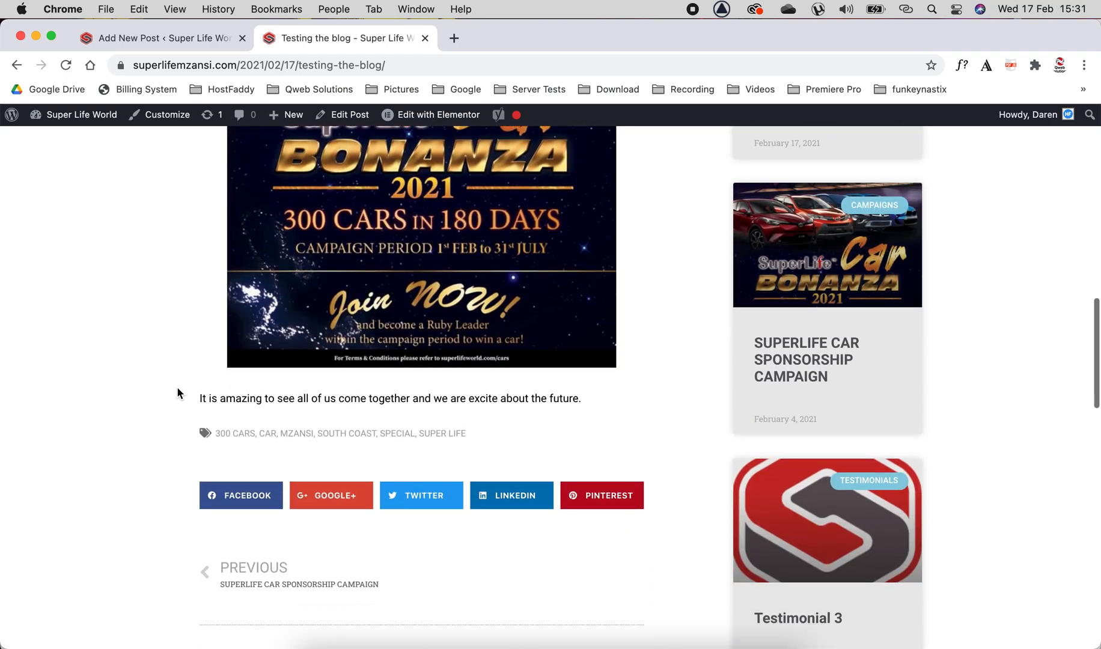
scroll(176, 386, "up", 4)
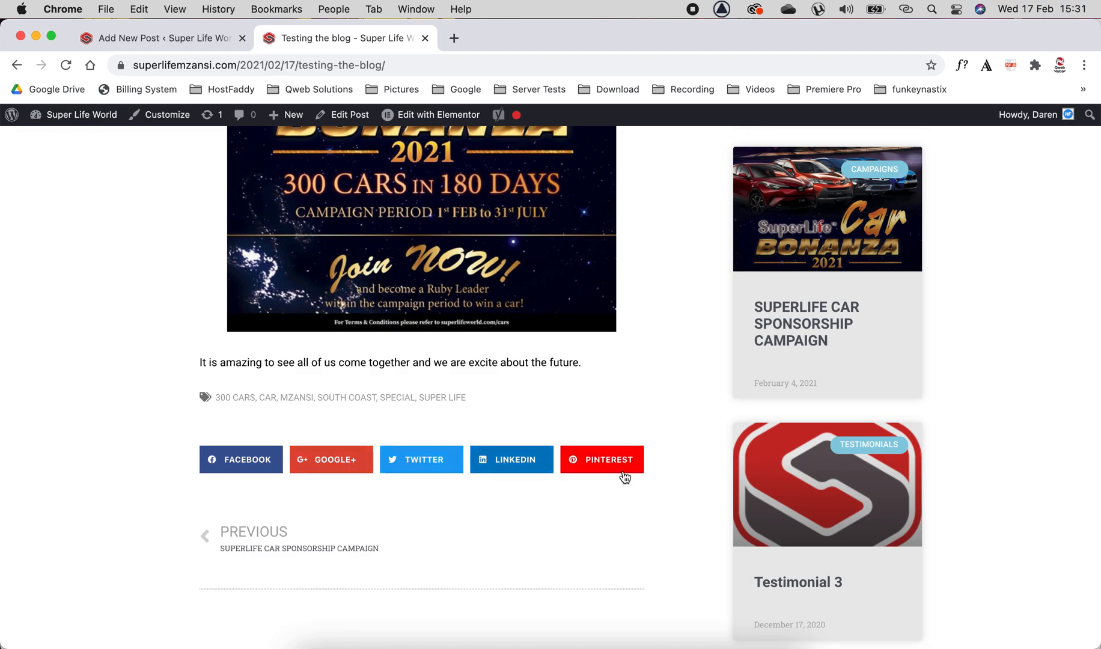
left_click(255, 531)
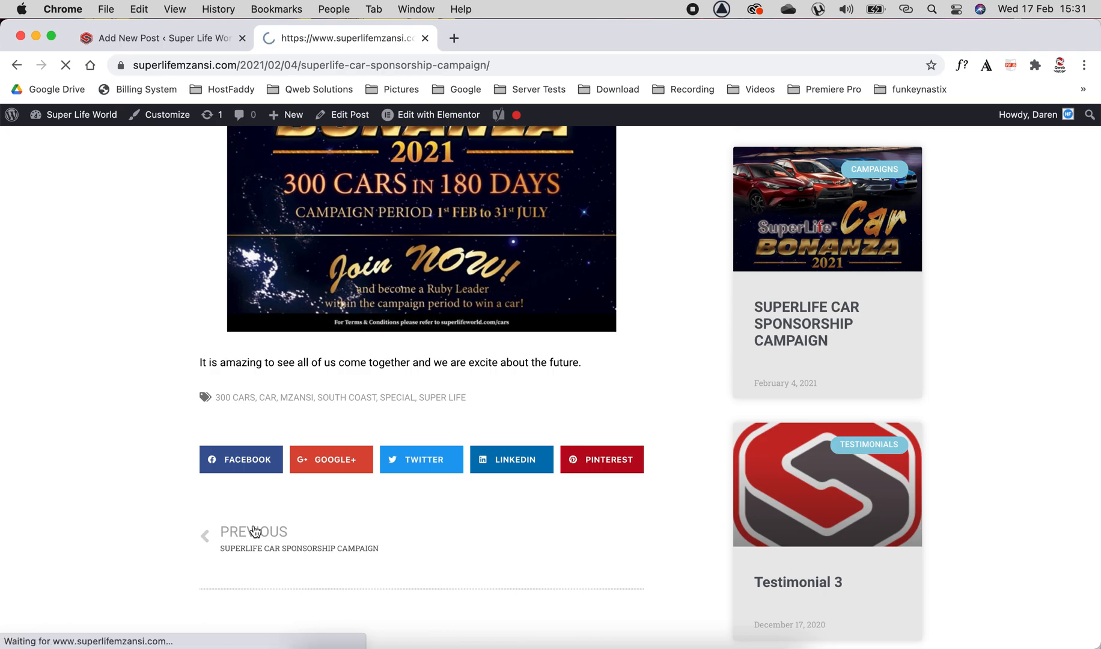
scroll(255, 531, "down", 5)
scroll(255, 531, "down", 20)
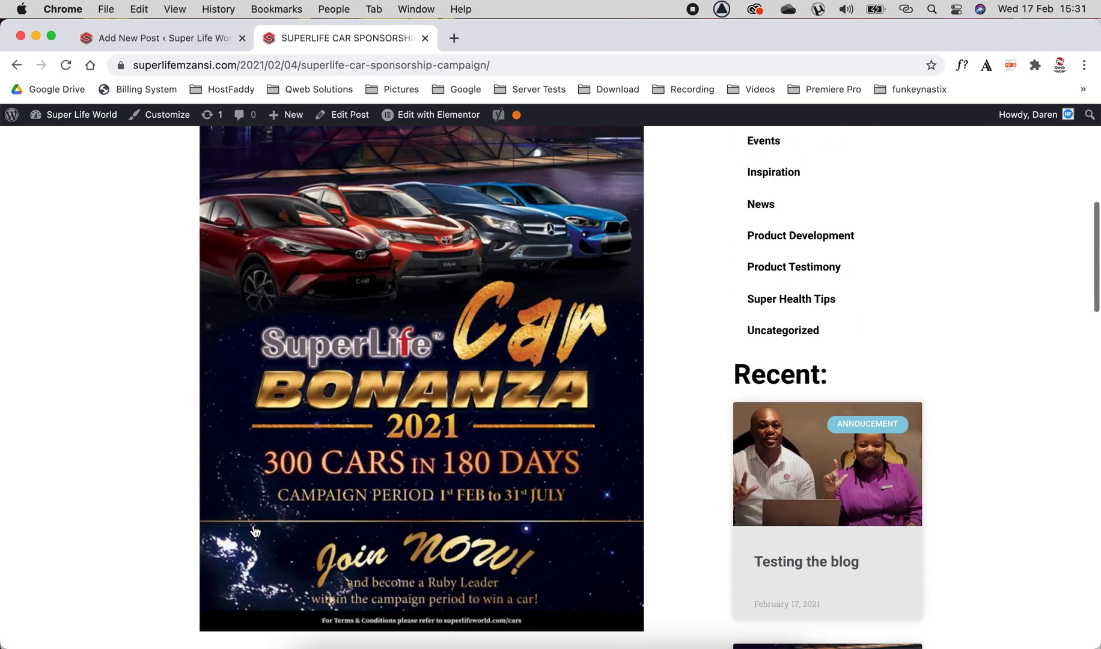
scroll(255, 532, "up", 3)
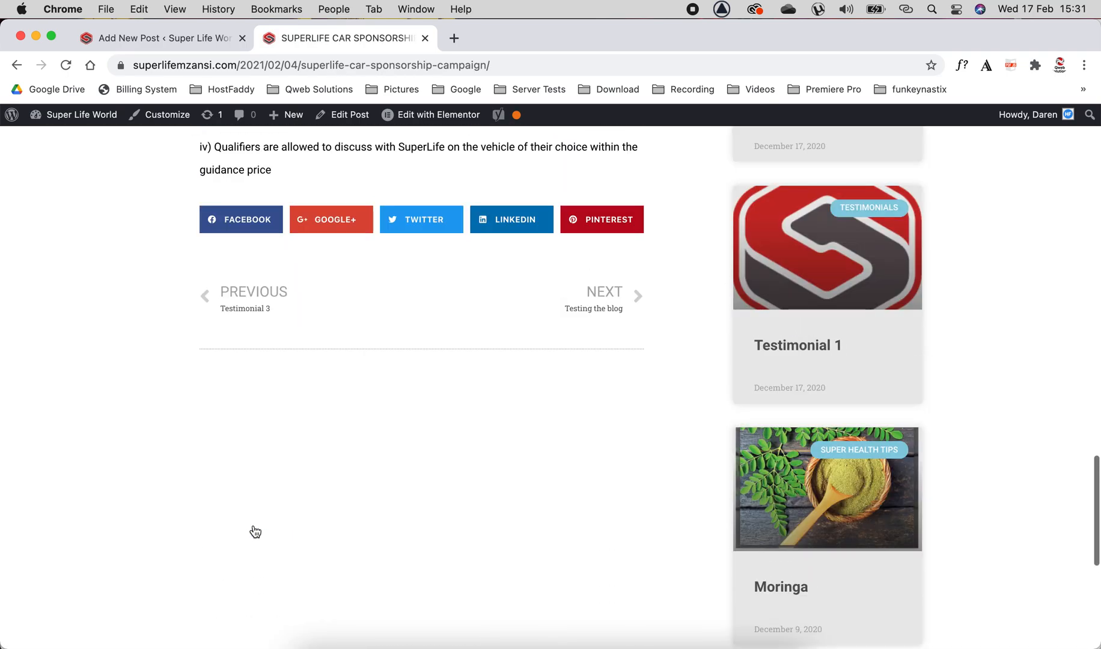
left_click(631, 301)
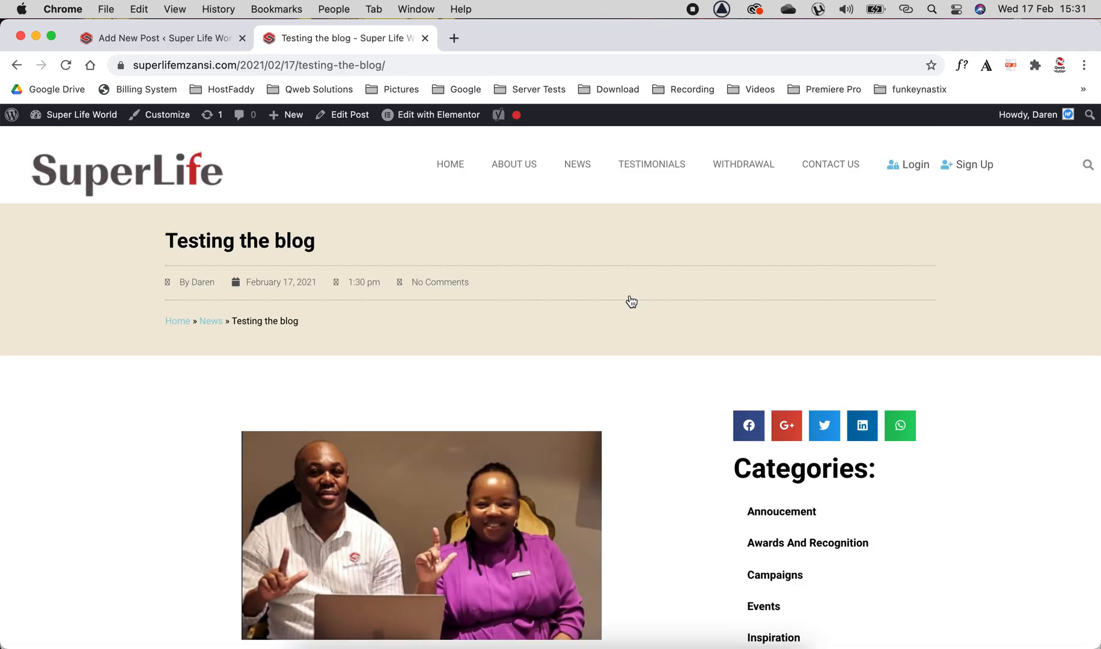
left_click(661, 170)
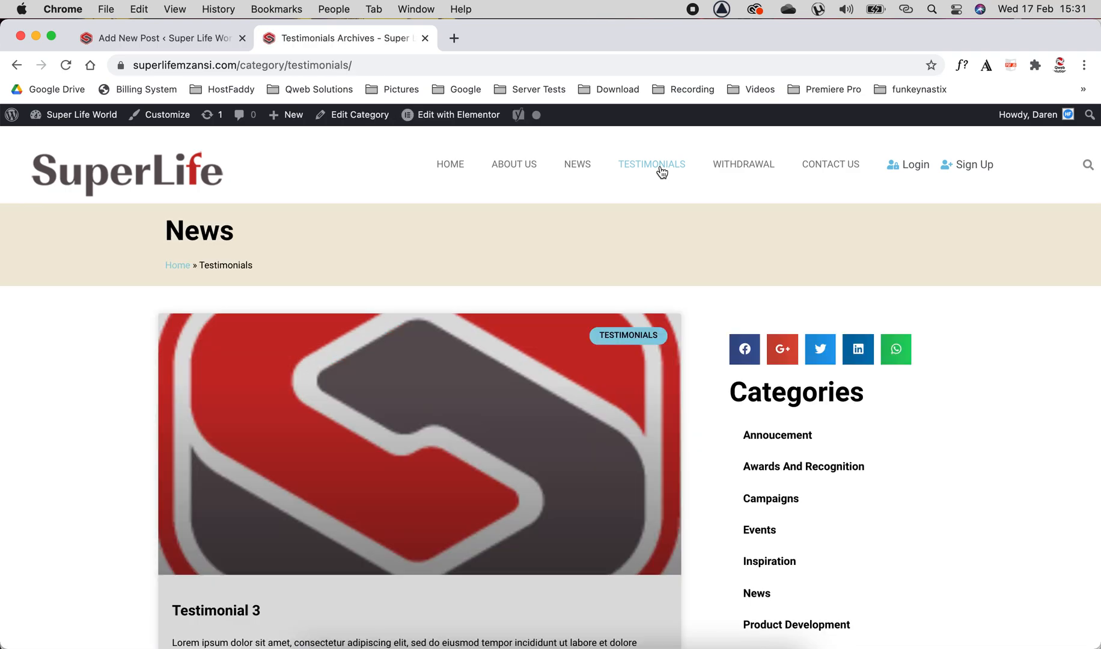
Add the Testimonials category to the post in the editor and update the post.
left_click(133, 38)
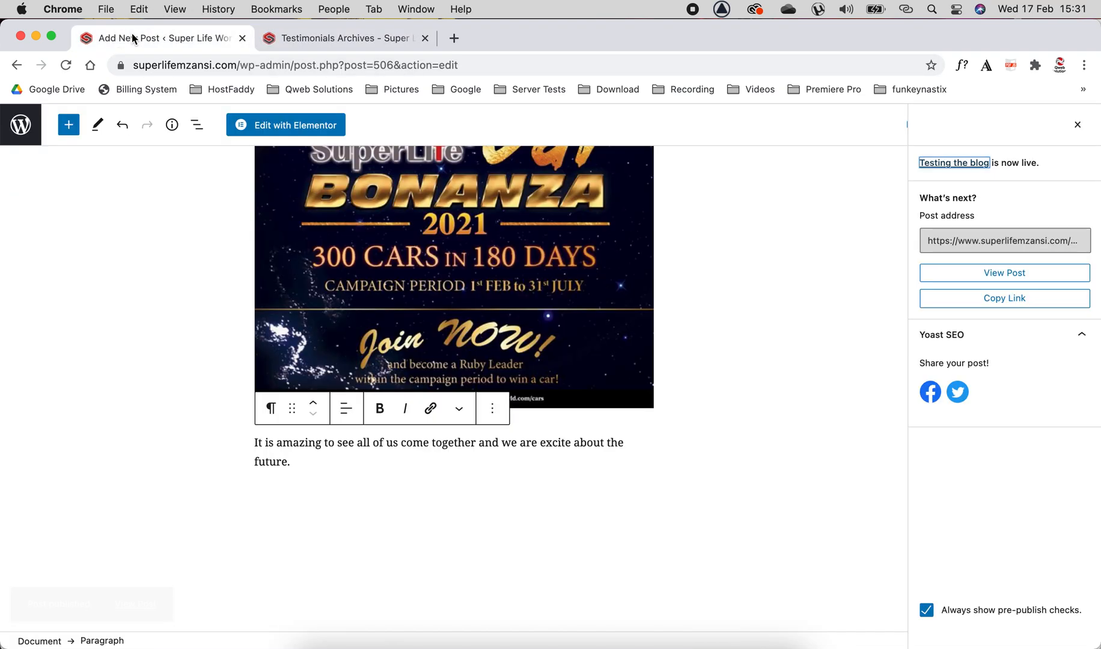
left_click(1077, 128)
scroll(580, 383, "up", 10)
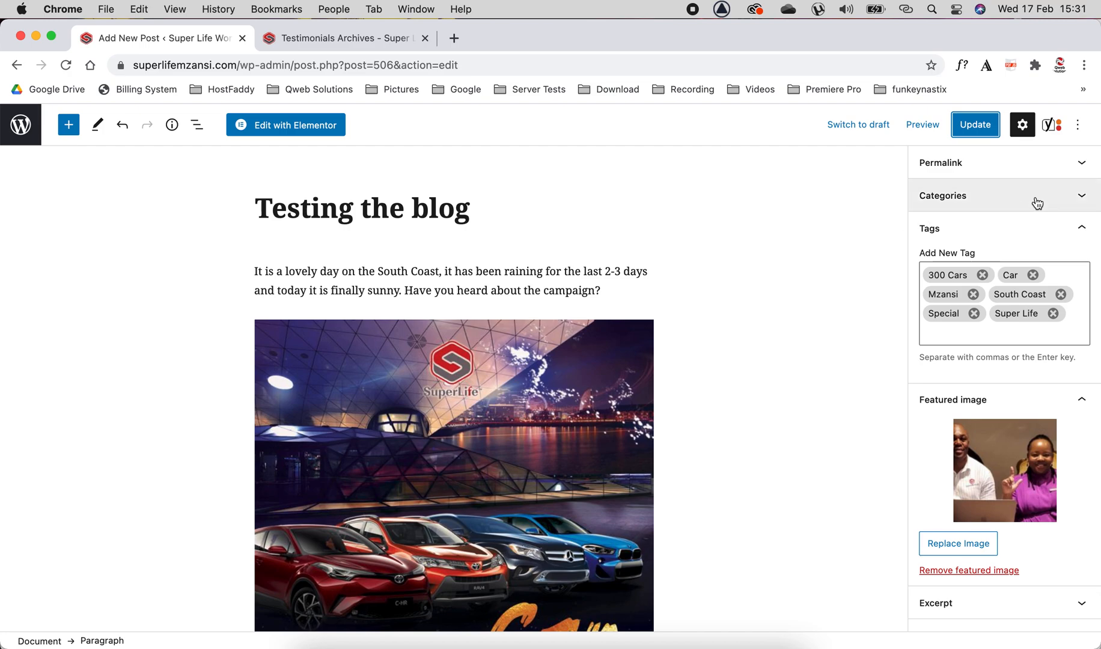
left_click(1085, 198)
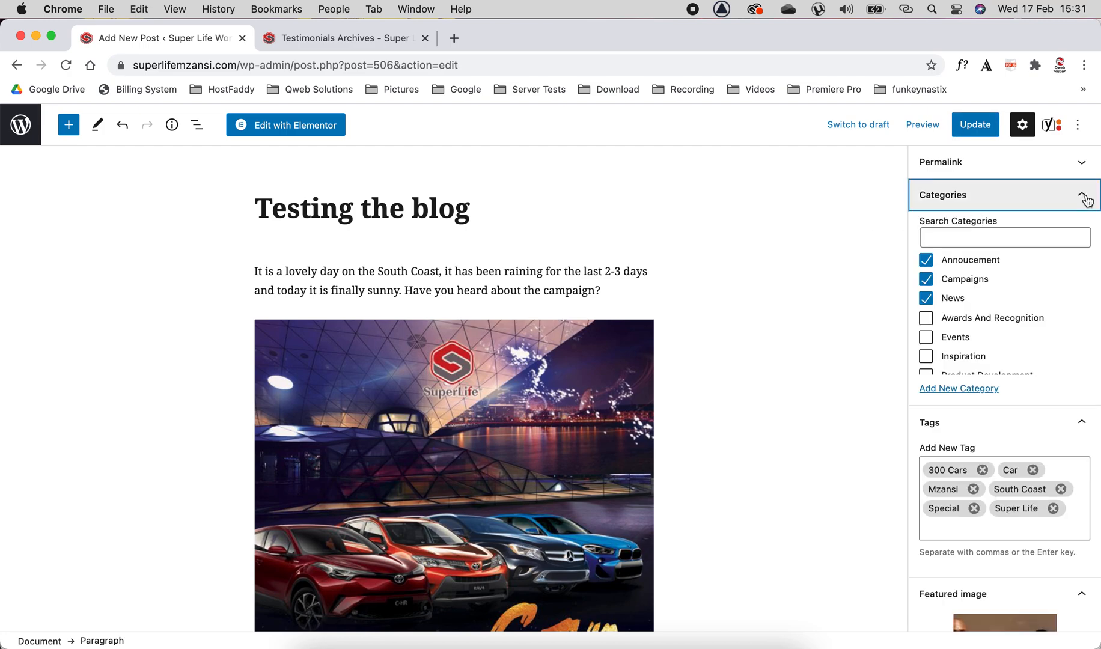
scroll(978, 325, "down", 5)
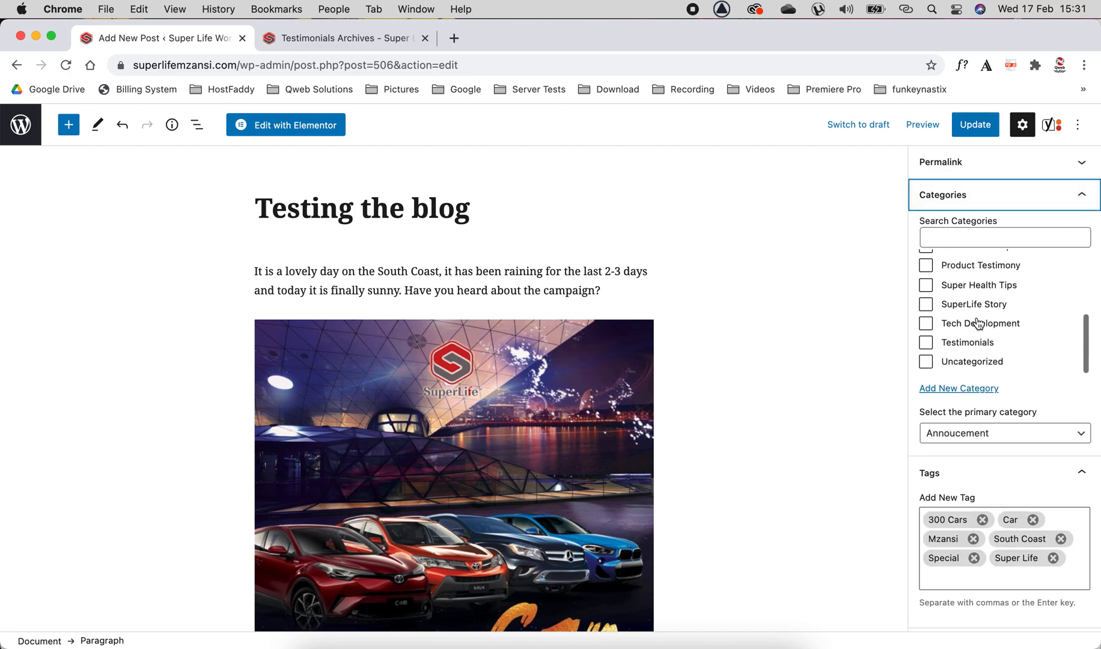
left_click(965, 346)
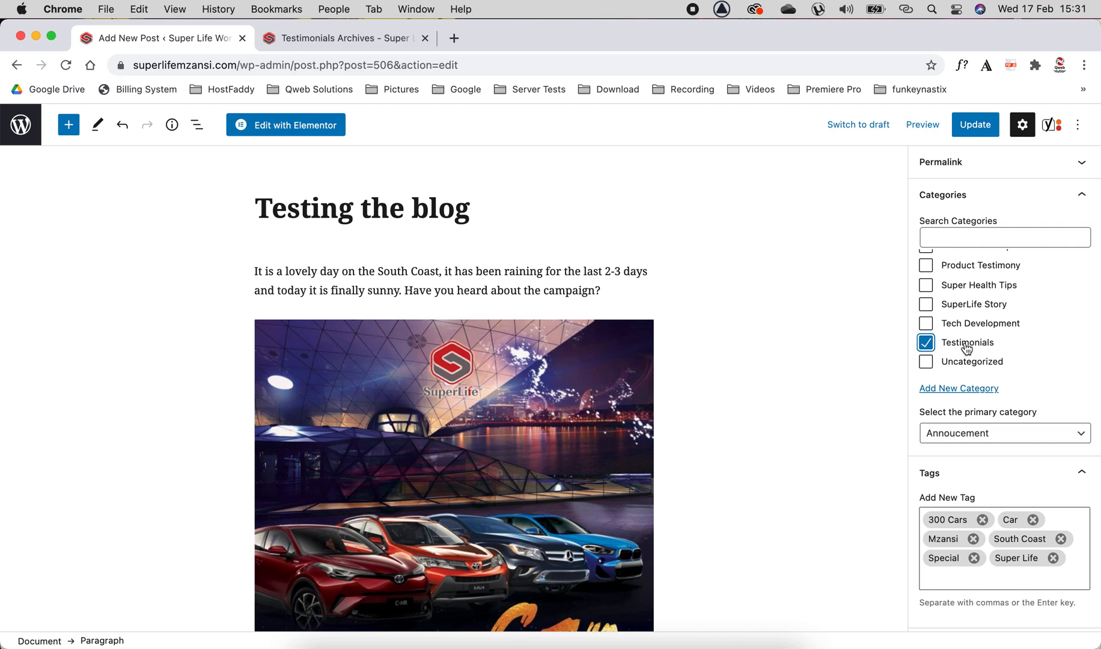
left_click(986, 130)
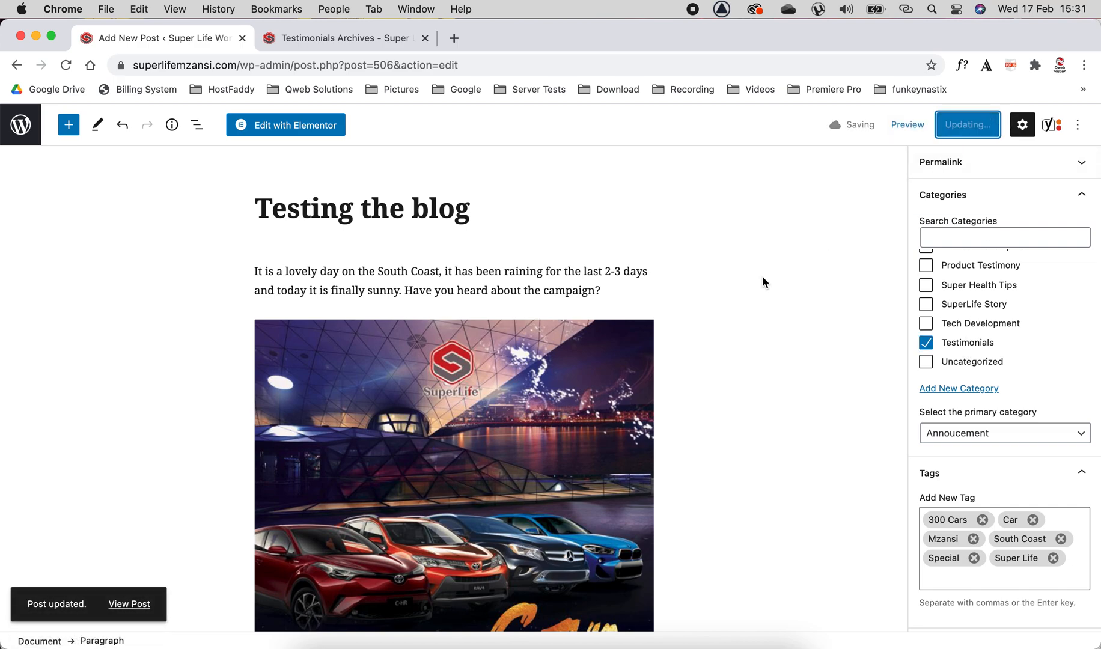
Reload the Testimonials archive, open the new post from it and read through the published post.
left_click(360, 40)
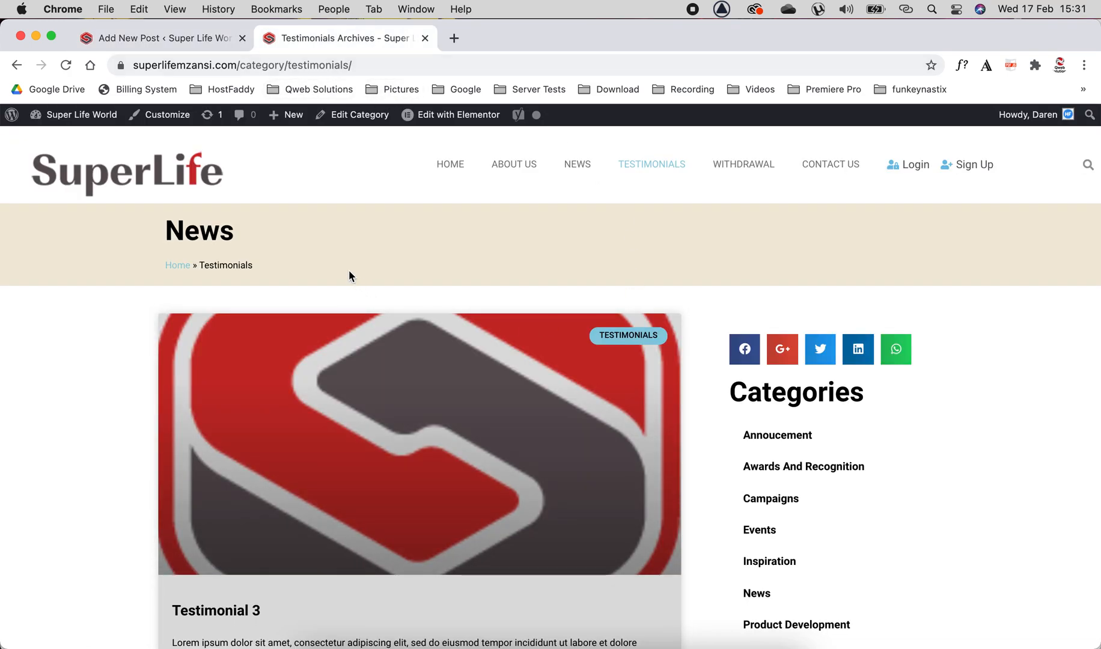
left_click(66, 65)
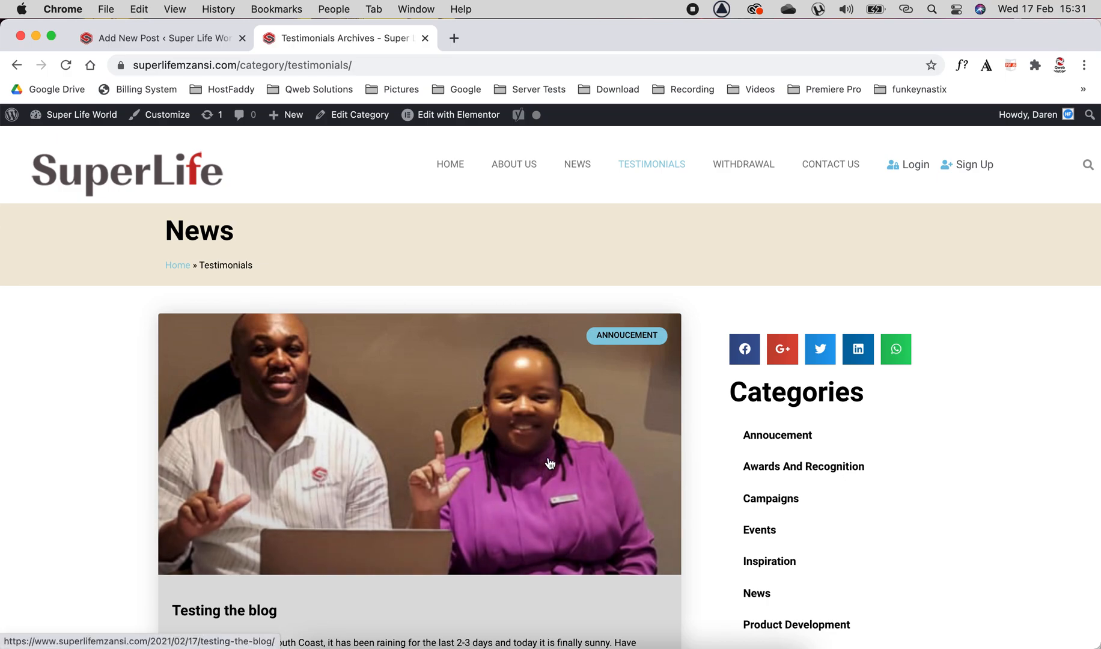
scroll(818, 595, "down", 3)
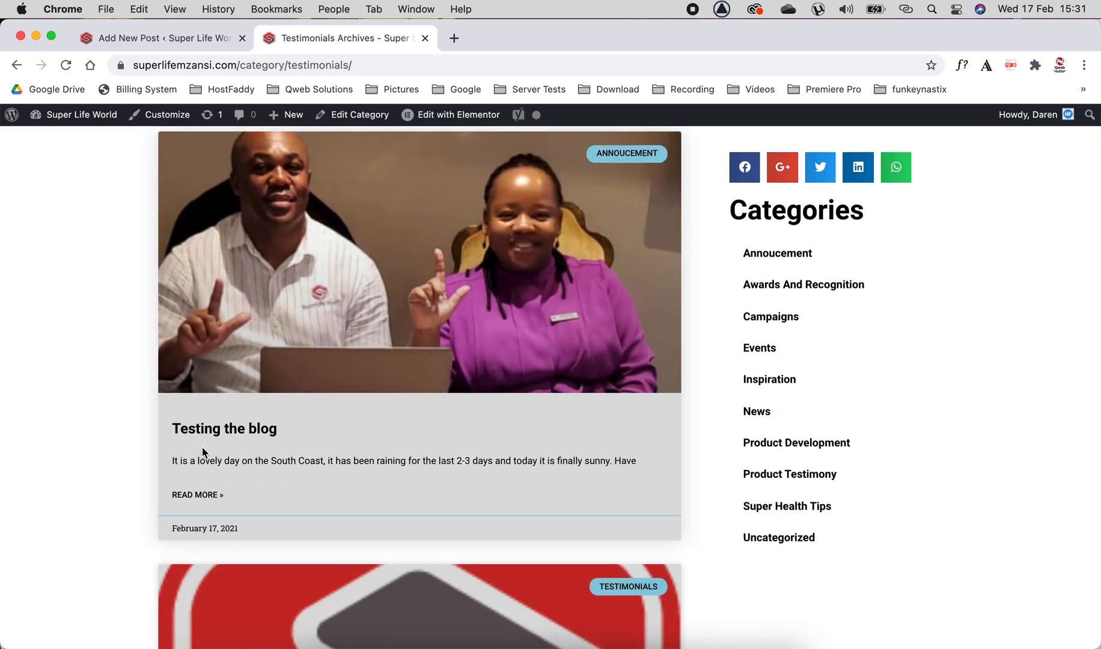
left_click(223, 431)
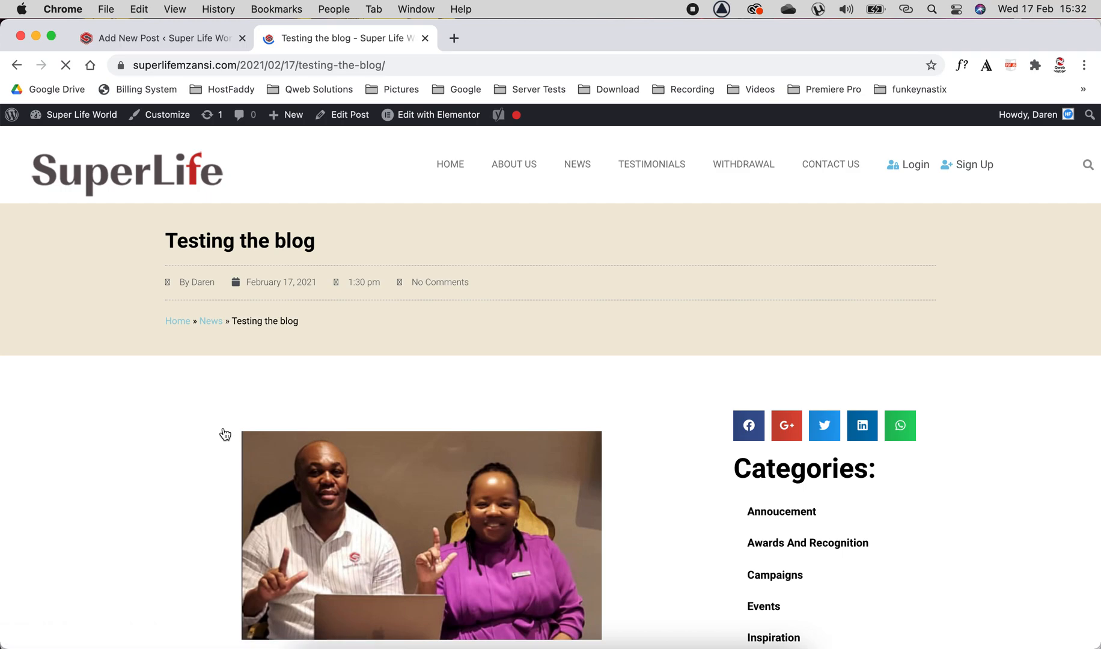
scroll(226, 434, "down", 3)
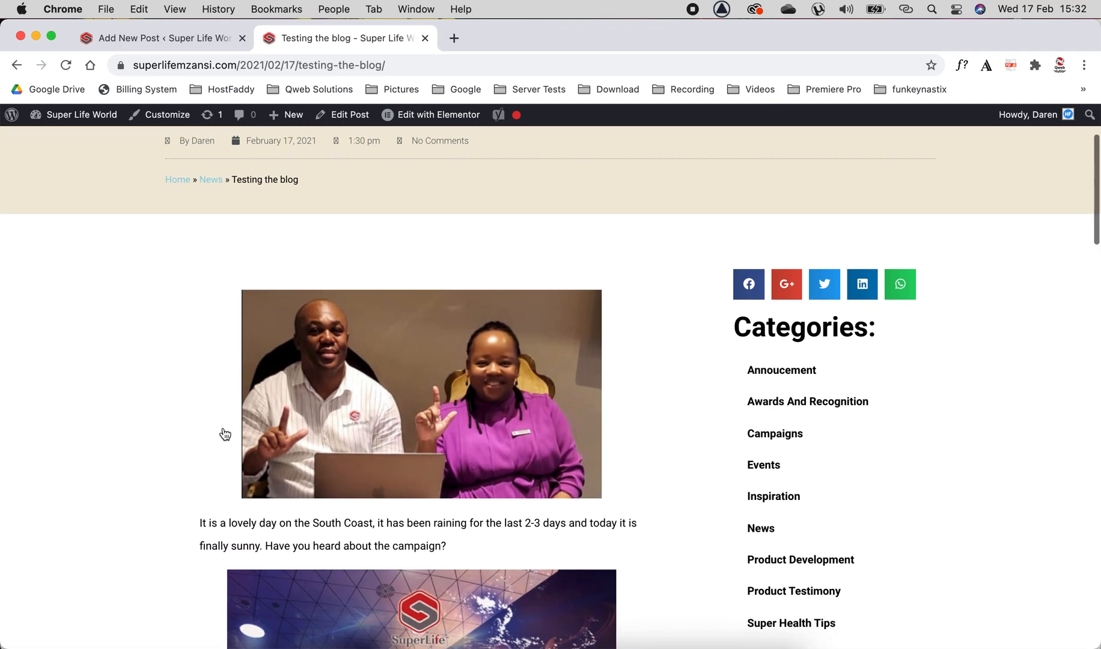
scroll(226, 434, "down", 15)
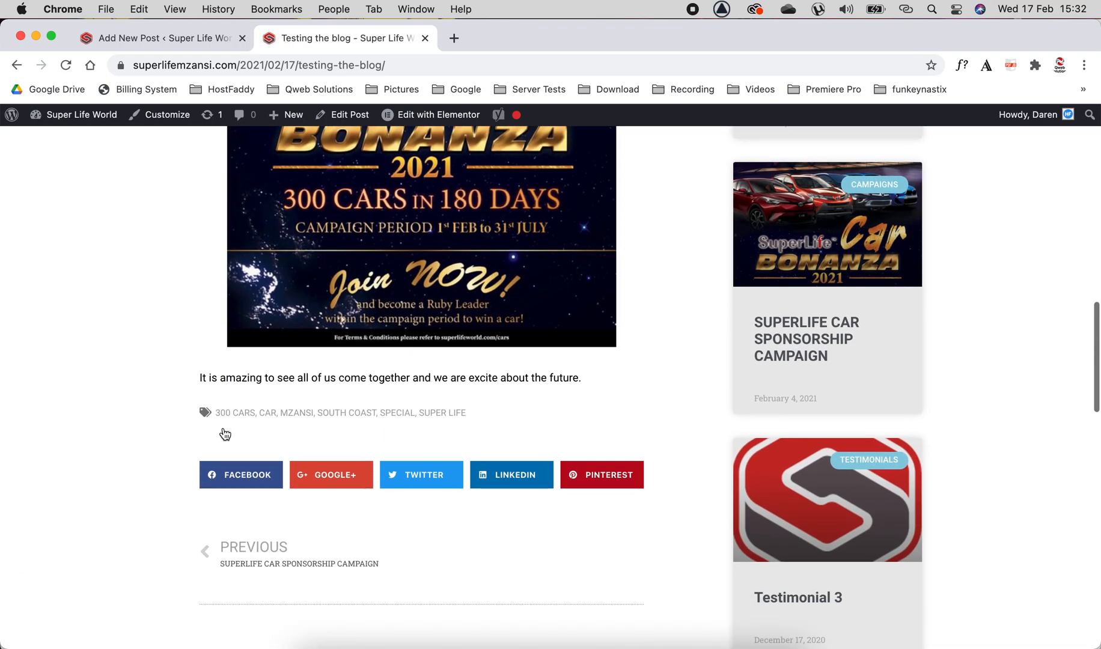
scroll(225, 434, "down", 3)
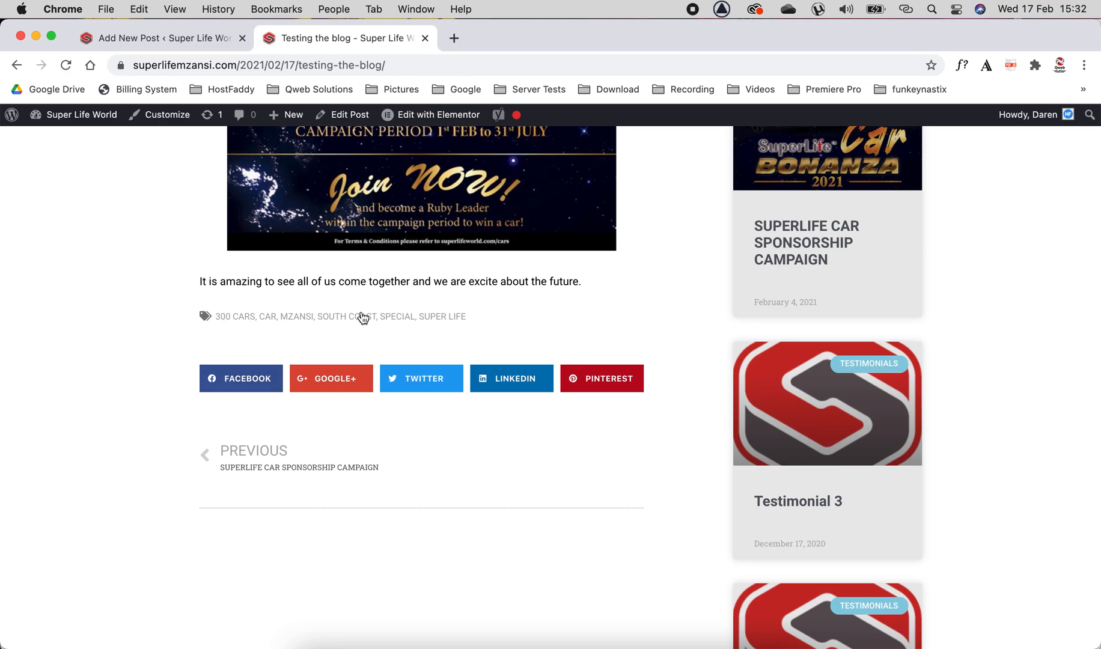
Open the Super Life tag archive from the post's tag links, check the listing, and return to the home page.
left_click_drag(468, 319, 120, 320)
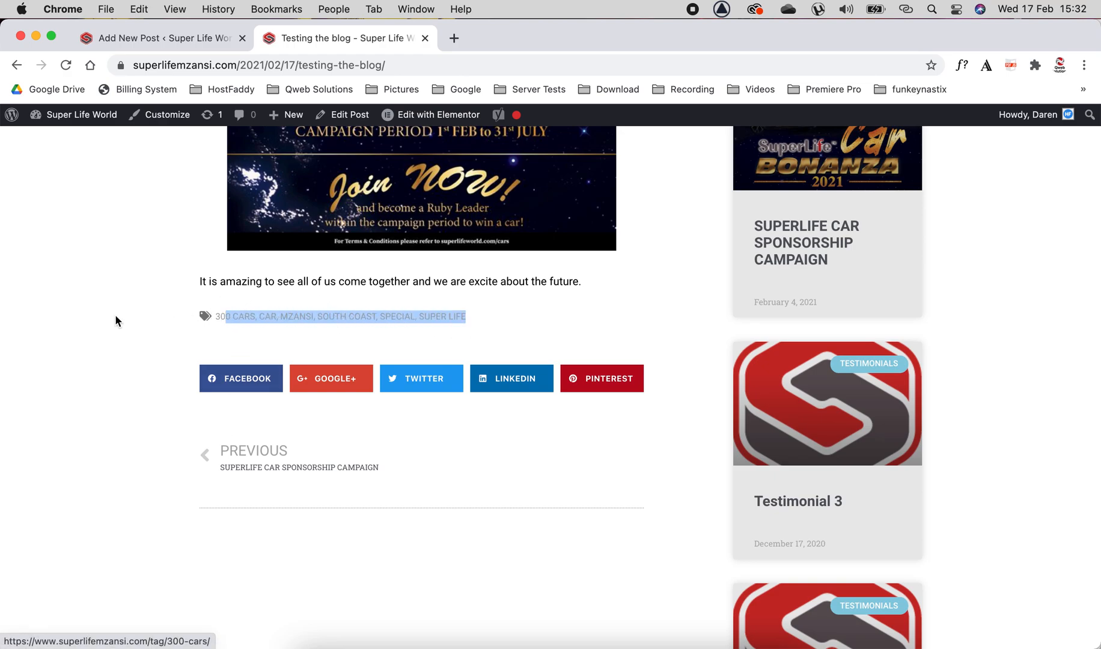
left_click(120, 320)
left_click(452, 319)
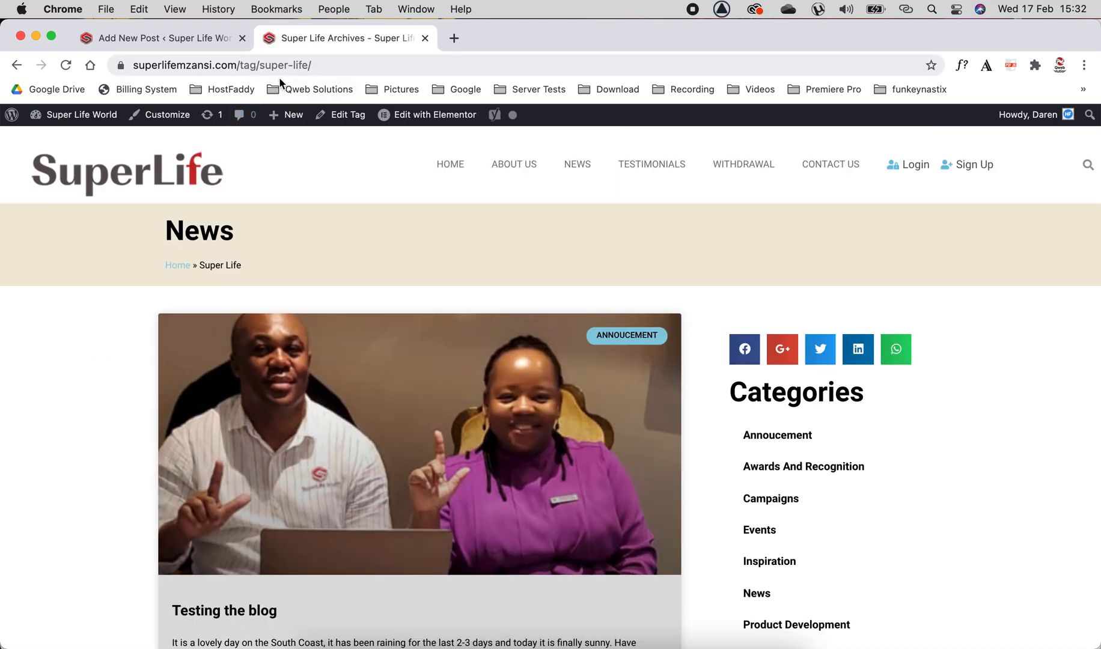
left_click_drag(243, 65, 319, 64)
left_click(68, 390)
scroll(155, 462, "down", 6)
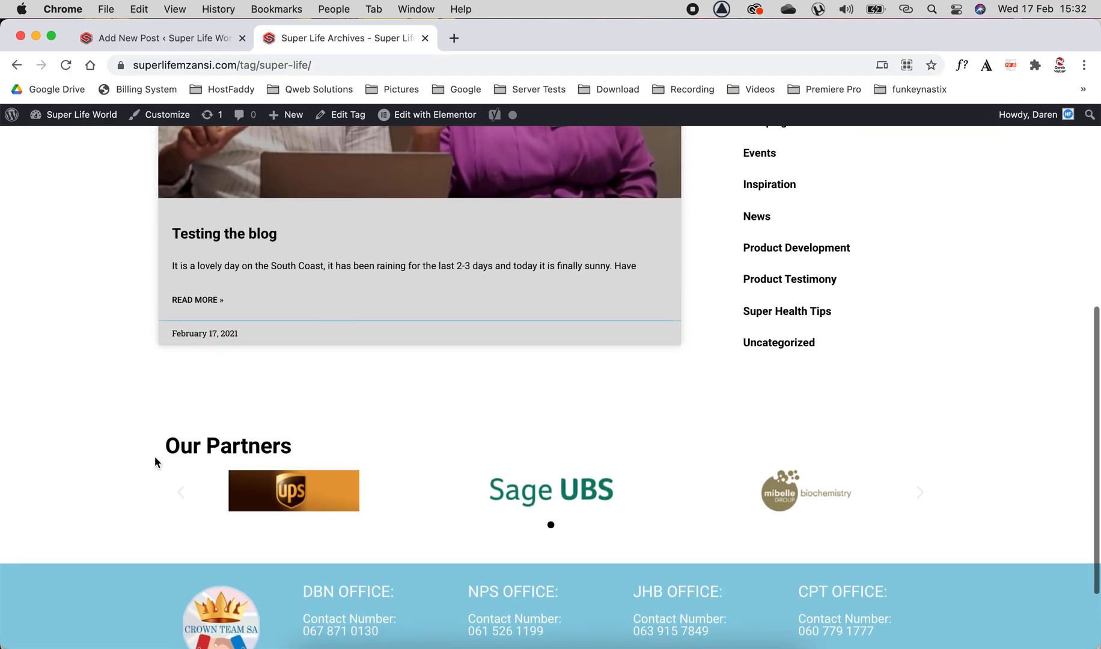
scroll(155, 462, "up", 6)
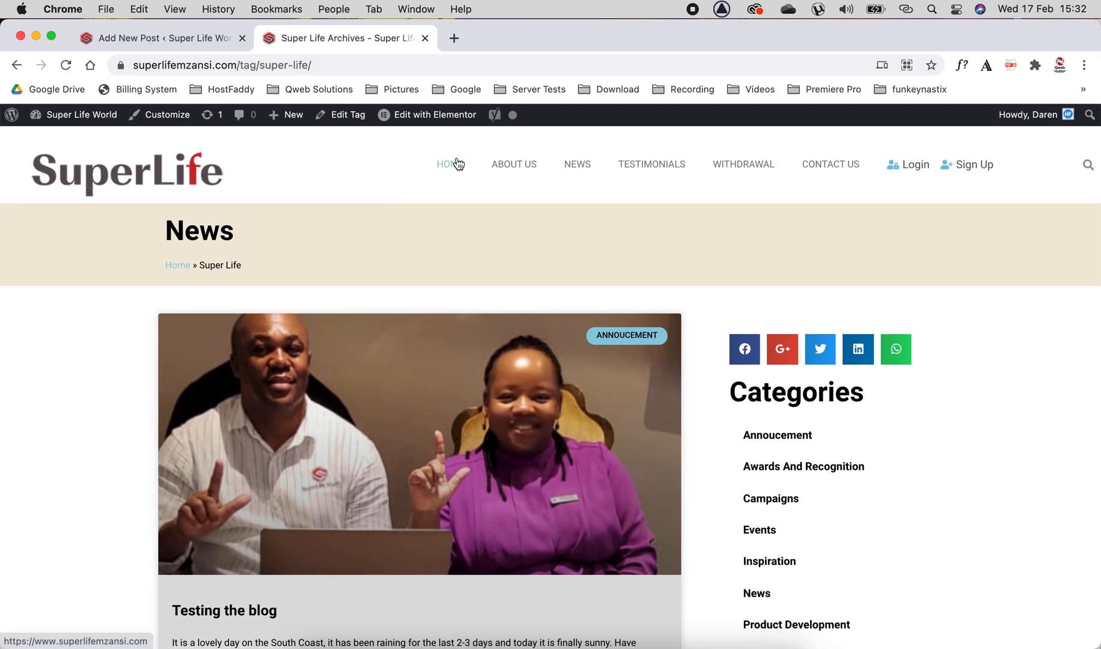
left_click(457, 164)
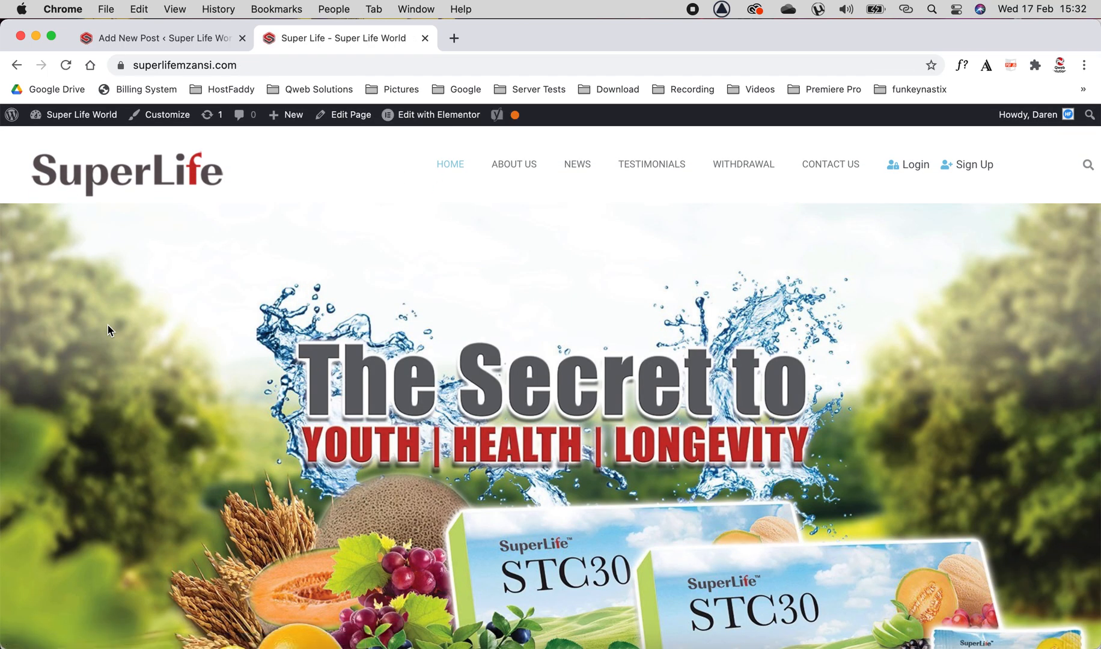
Go to the posts list in the dashboard and move the Testing the blog post to the Trash.
left_click(176, 40)
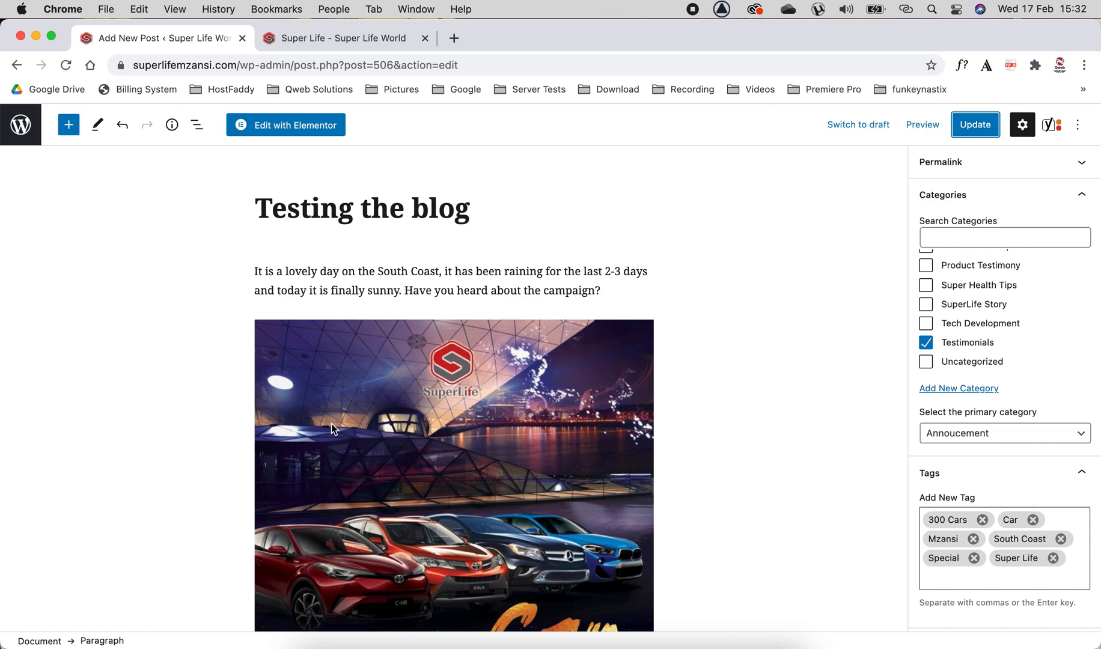
left_click(22, 127)
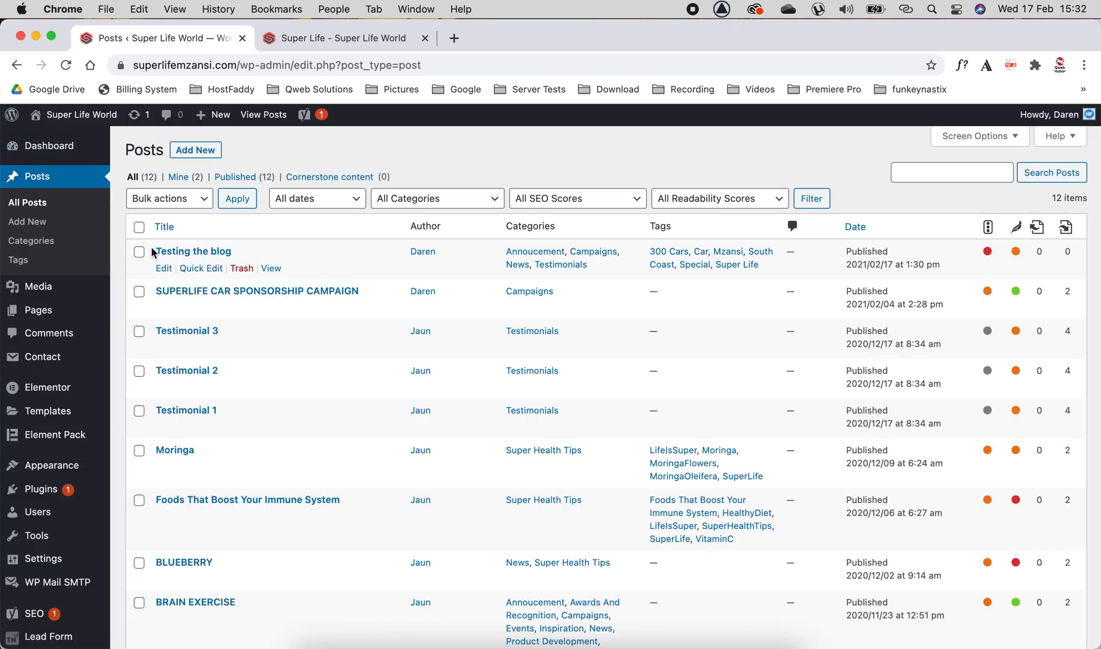
left_click(242, 269)
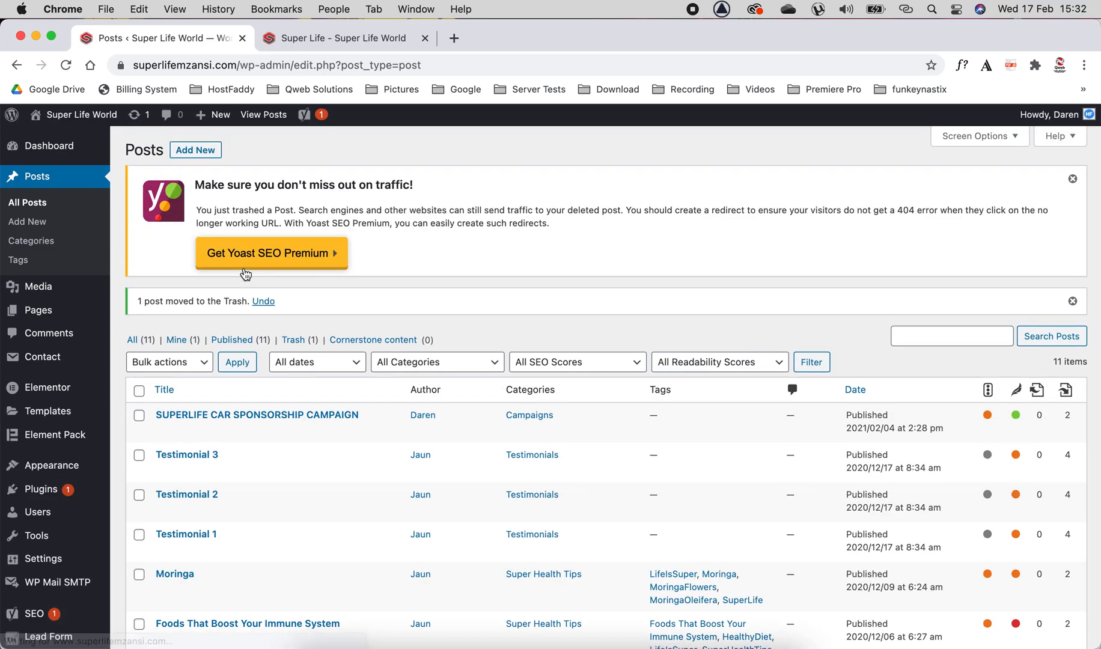
Open the Trash and permanently delete the Testing the blog post.
left_click(295, 340)
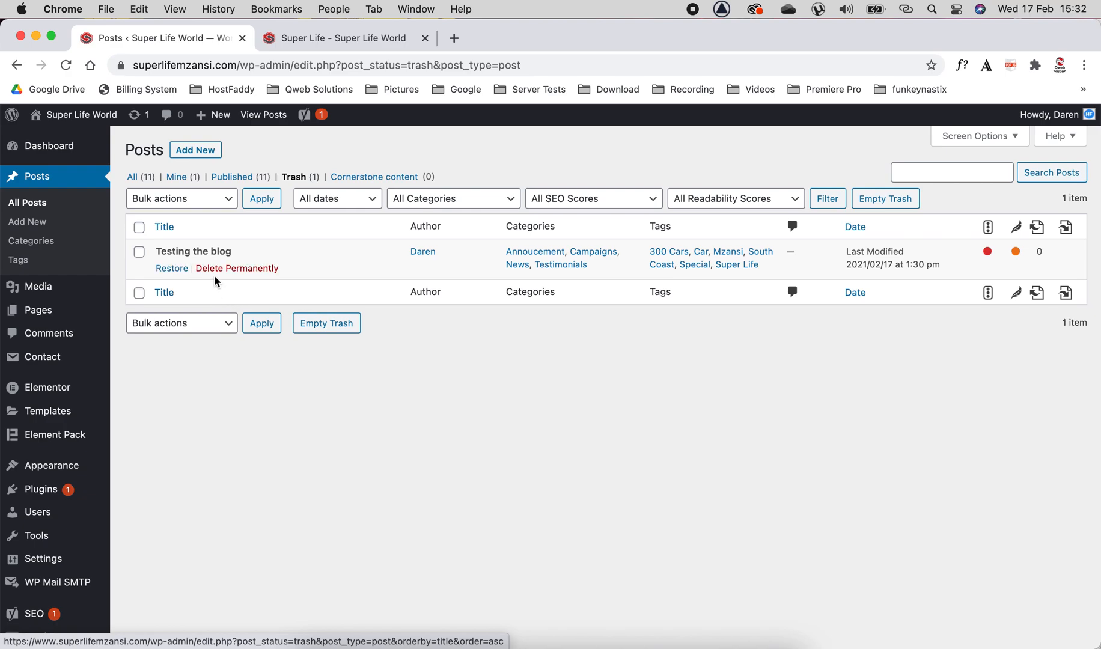
left_click(238, 269)
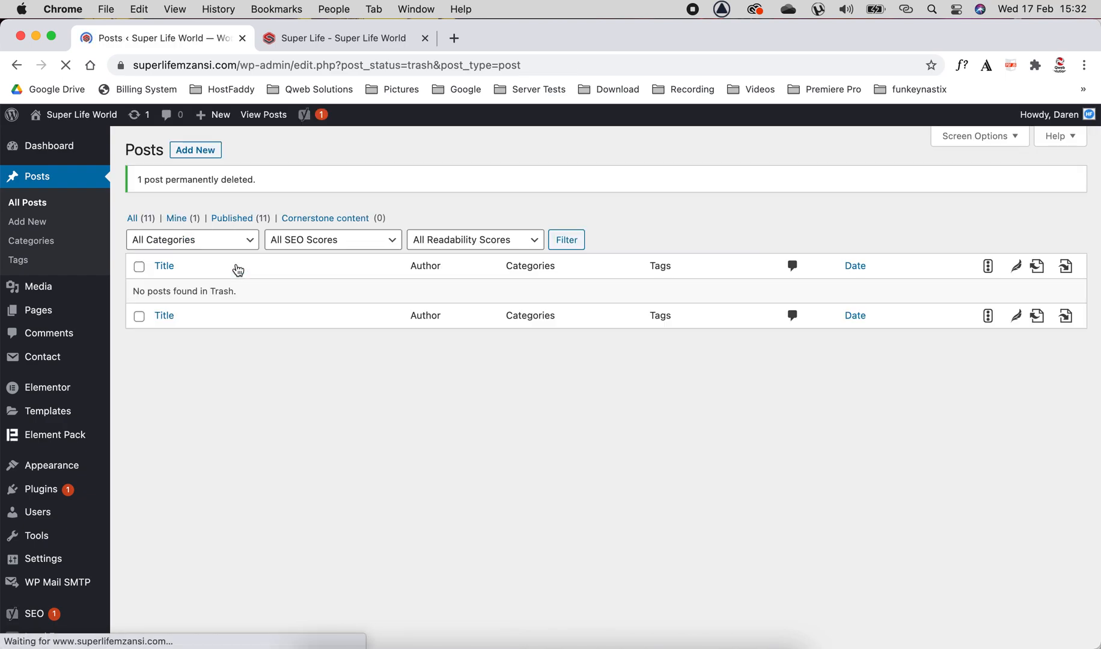